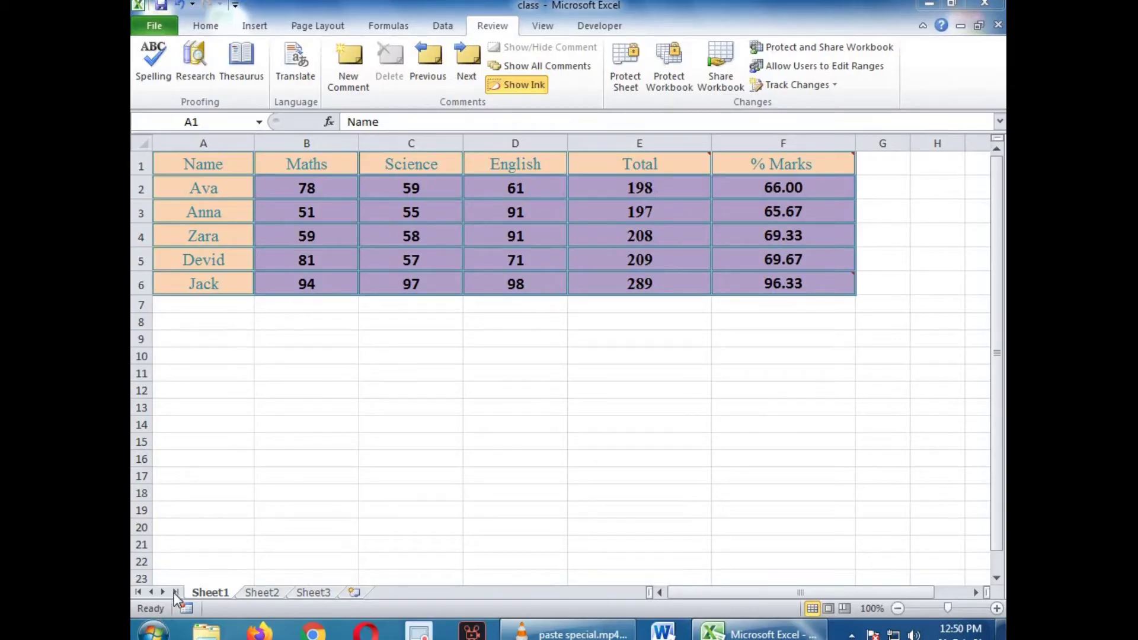
# Copy the whole marks table A1:F6 from the Home tab
pyautogui.click(217, 170)
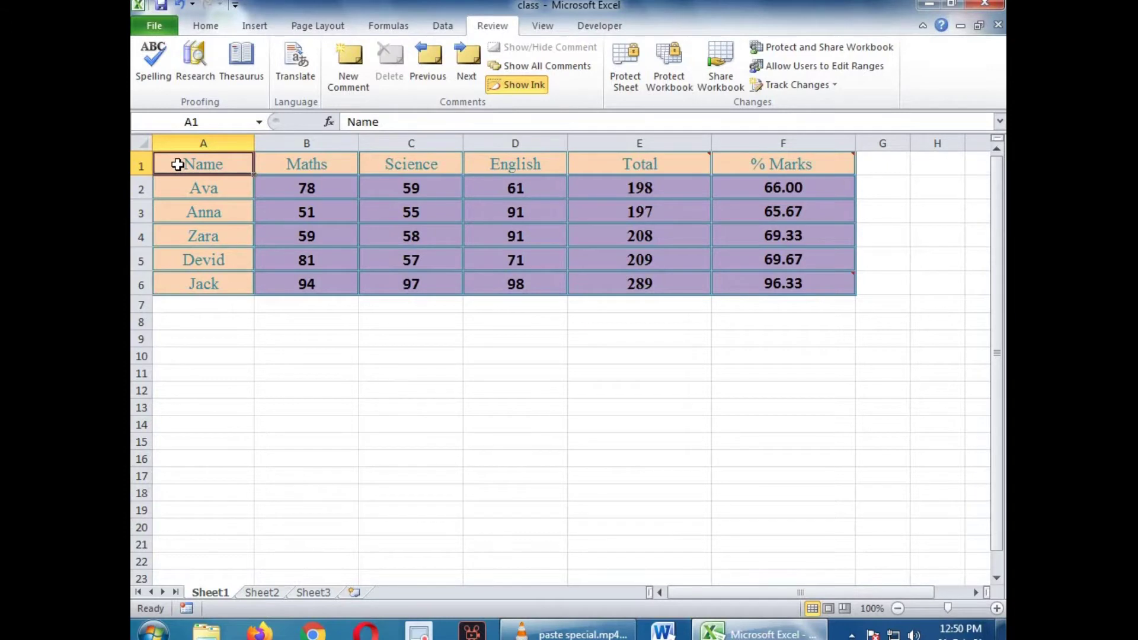
pyautogui.moveTo(176, 165); pyautogui.dragTo(793, 285)
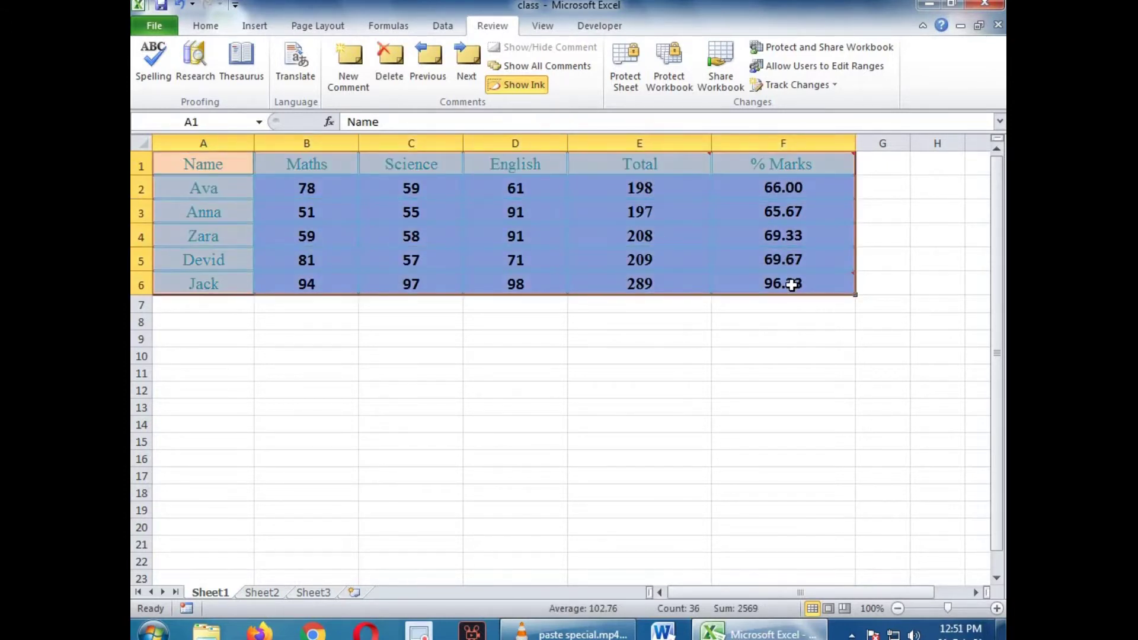
pyautogui.click(205, 25)
pyautogui.click(179, 66)
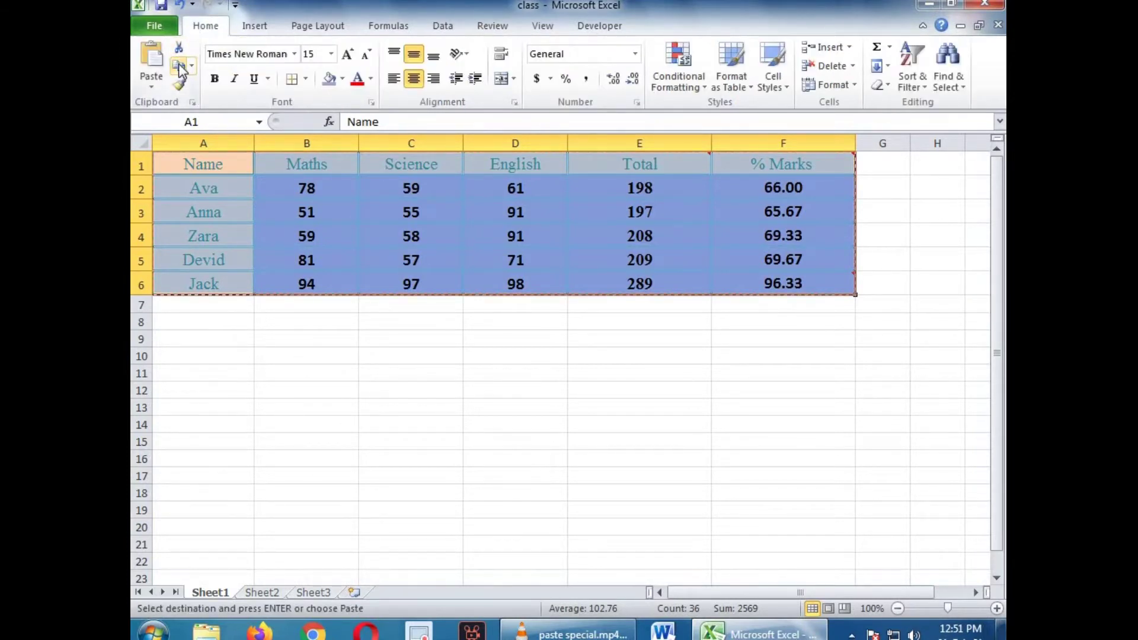
# Paste the copied table at A12, then undo that paste
pyautogui.click(171, 390)
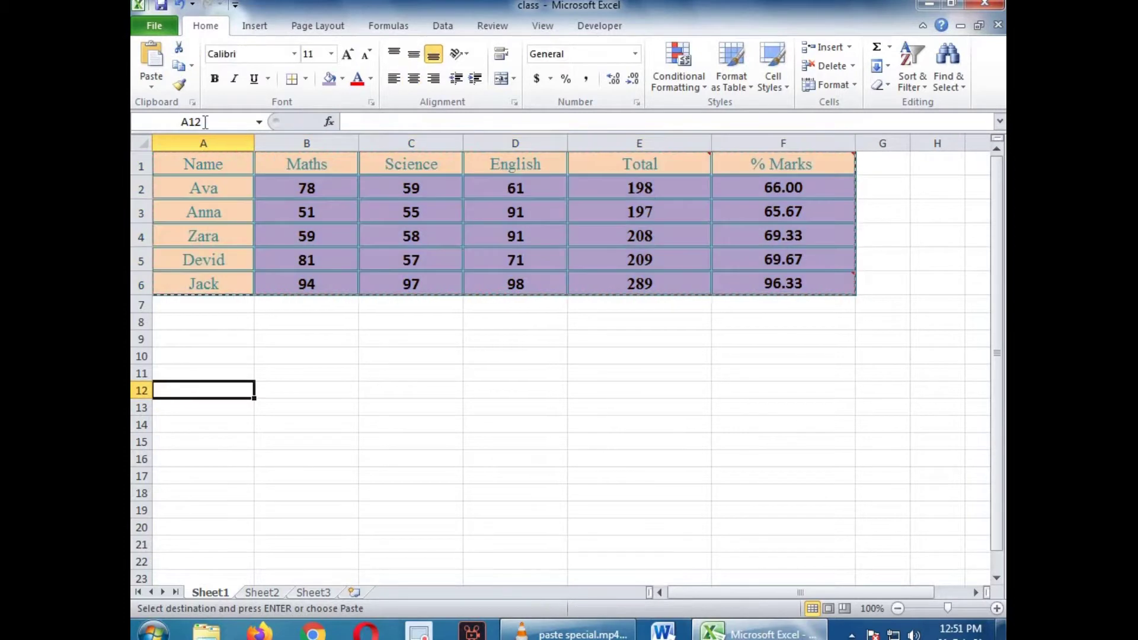
pyautogui.click(152, 58)
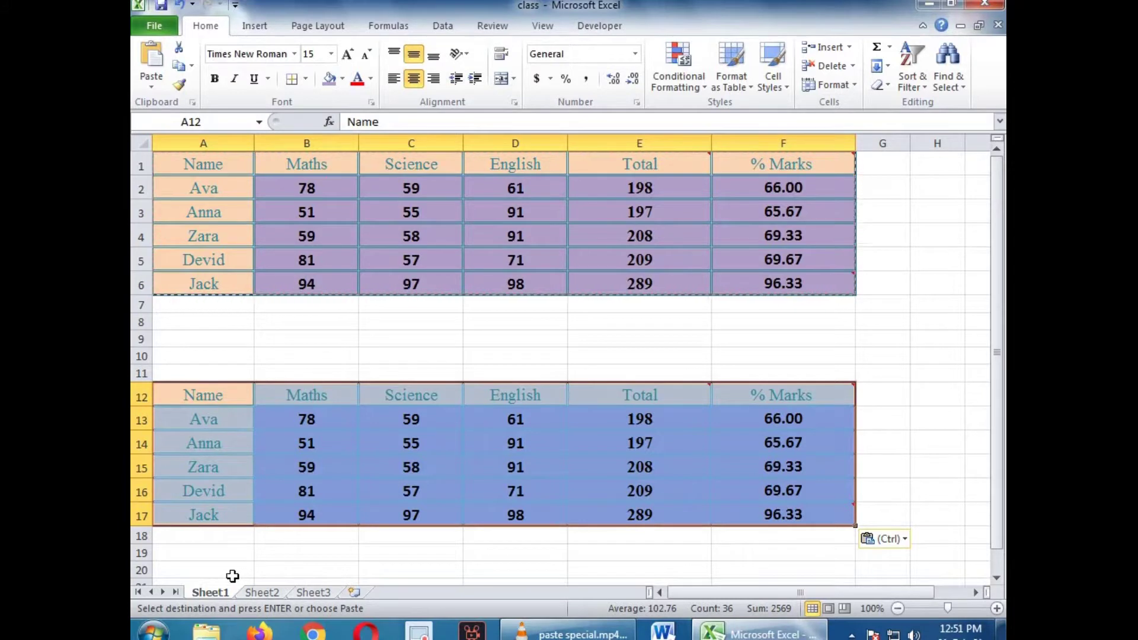
pyautogui.hotkey('ctrl', 'z')
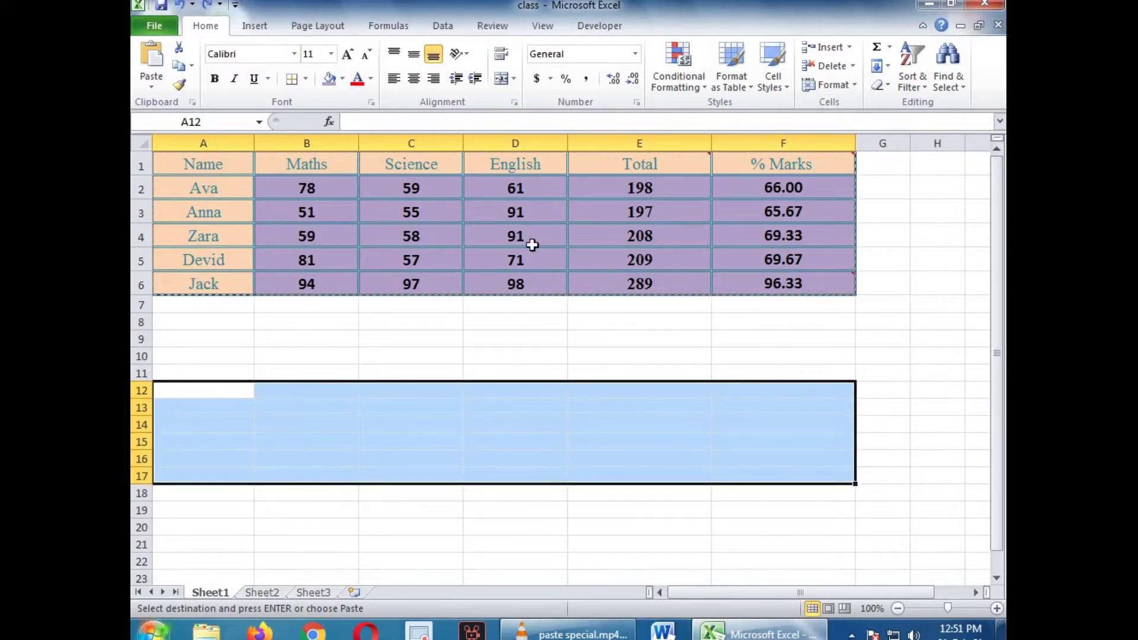
# Paste the table at A12 through Paste Special with All selected
pyautogui.rightClick(173, 394)
pyautogui.moveTo(230, 173)
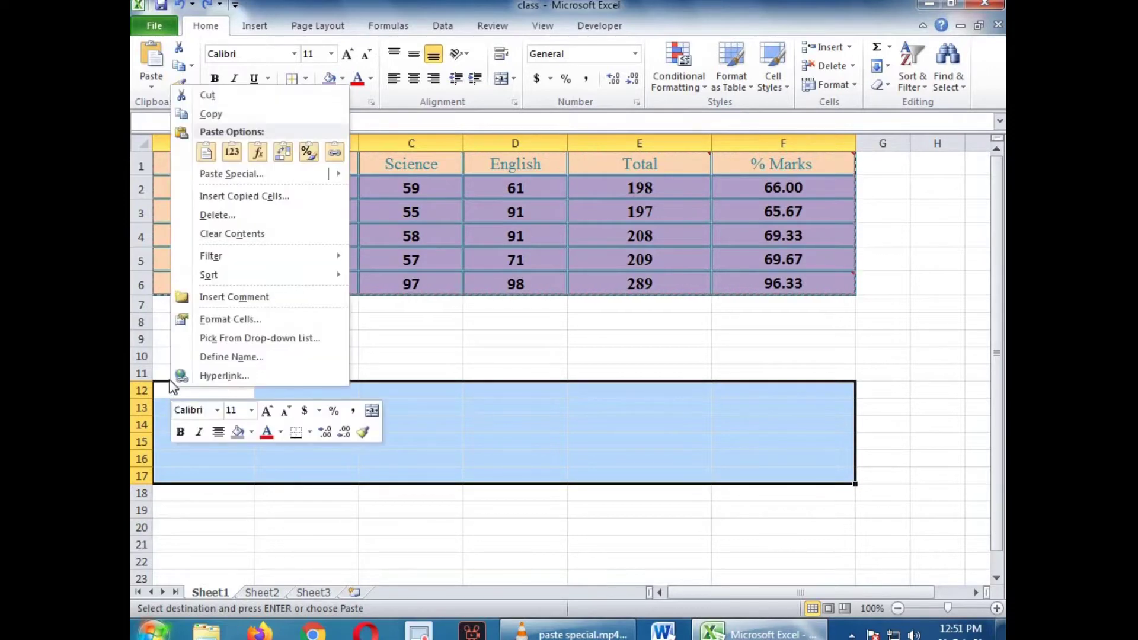
pyautogui.click(247, 177)
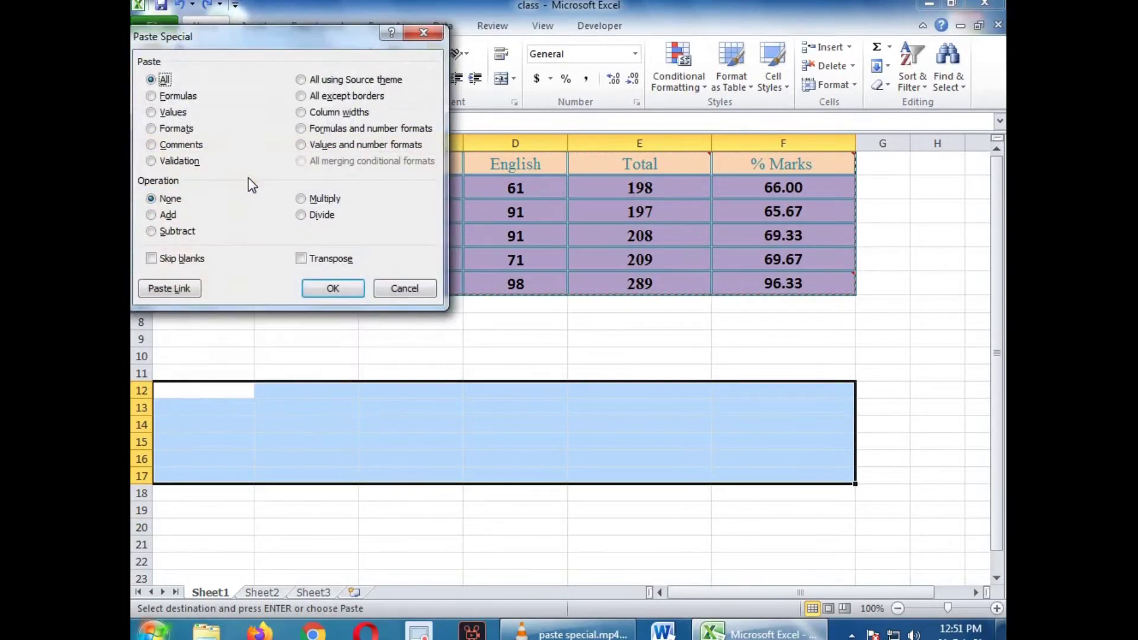
pyautogui.moveTo(283, 52)
pyautogui.mouseDown()
pyautogui.moveTo(532, 119)
pyautogui.moveTo(629, 131)
pyautogui.mouseUp()
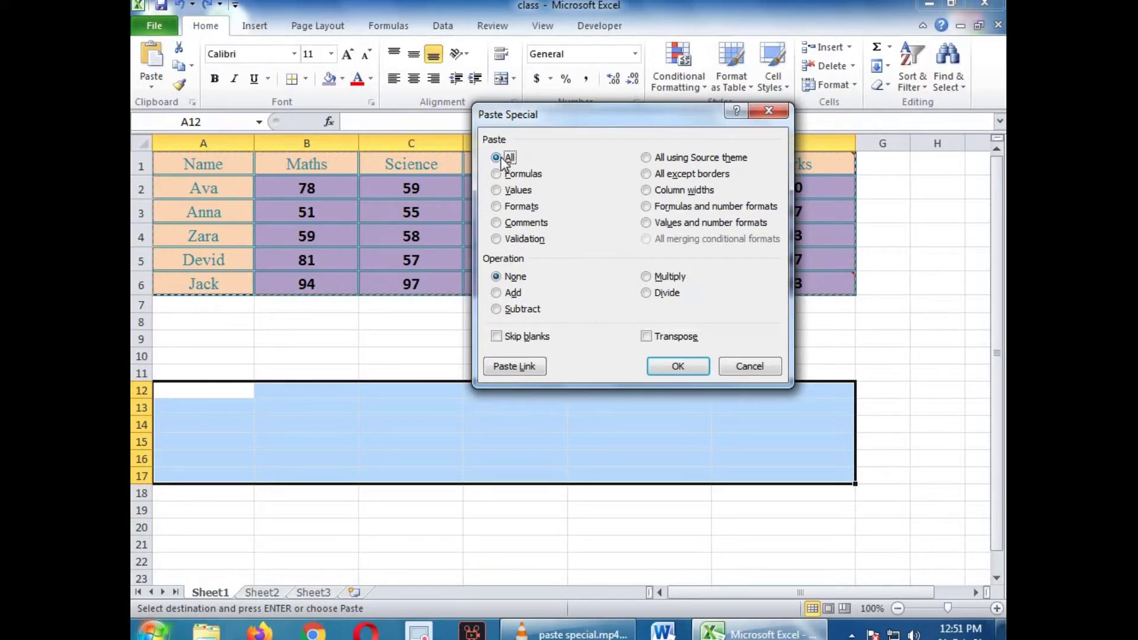
pyautogui.click(677, 366)
pyautogui.click(410, 551)
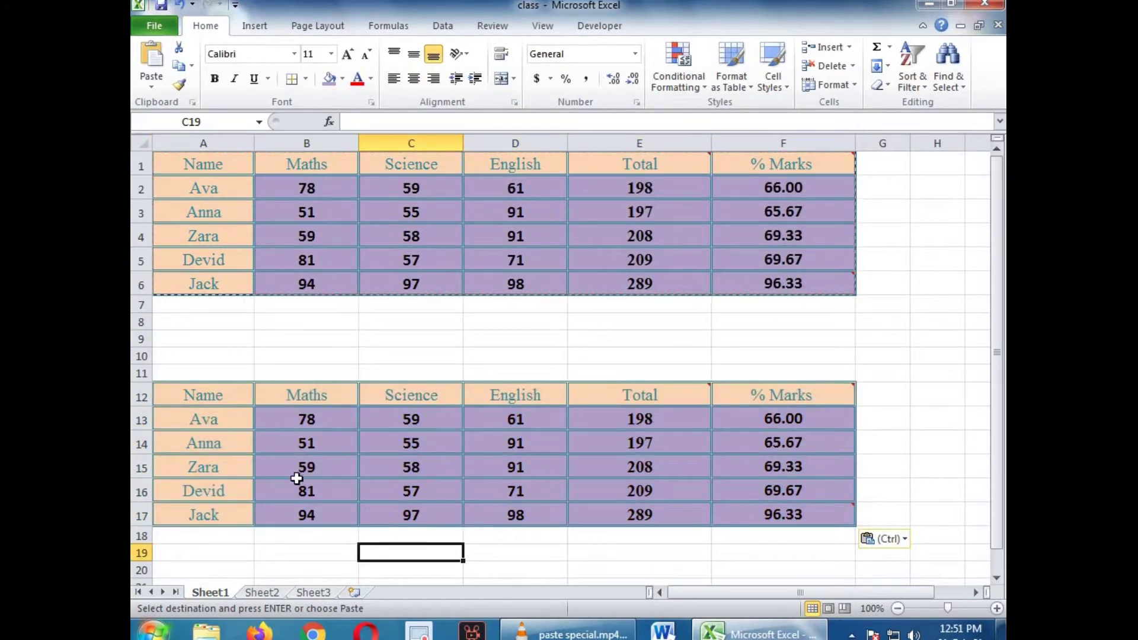
# Inspect A13, B13 and the E13 Total formula, then undo the full paste
pyautogui.click(220, 420)
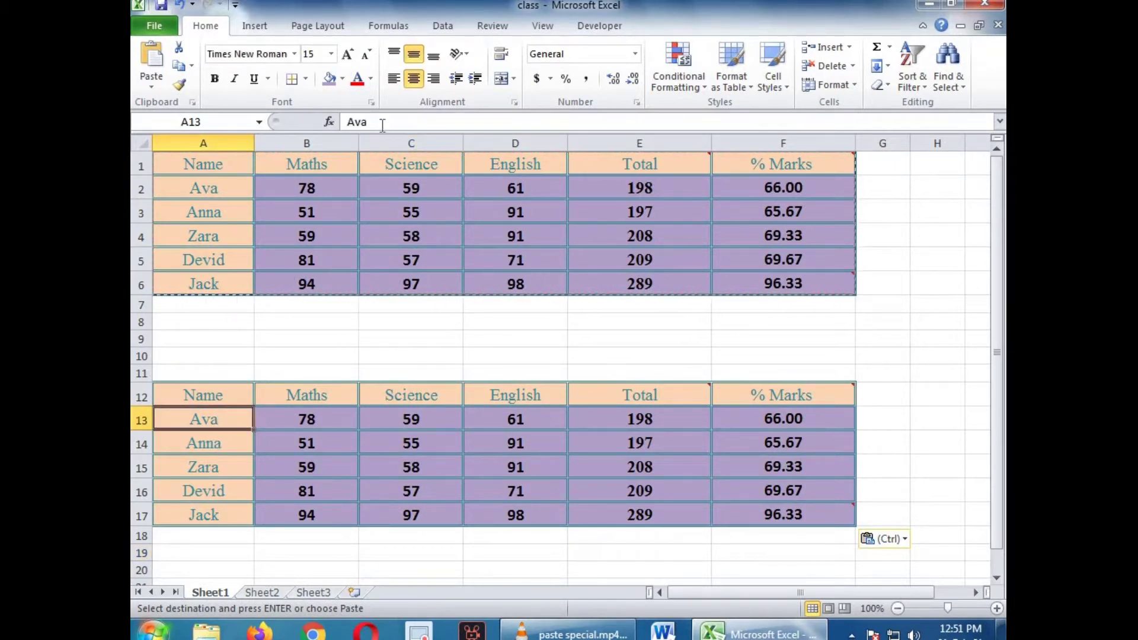
pyautogui.click(321, 423)
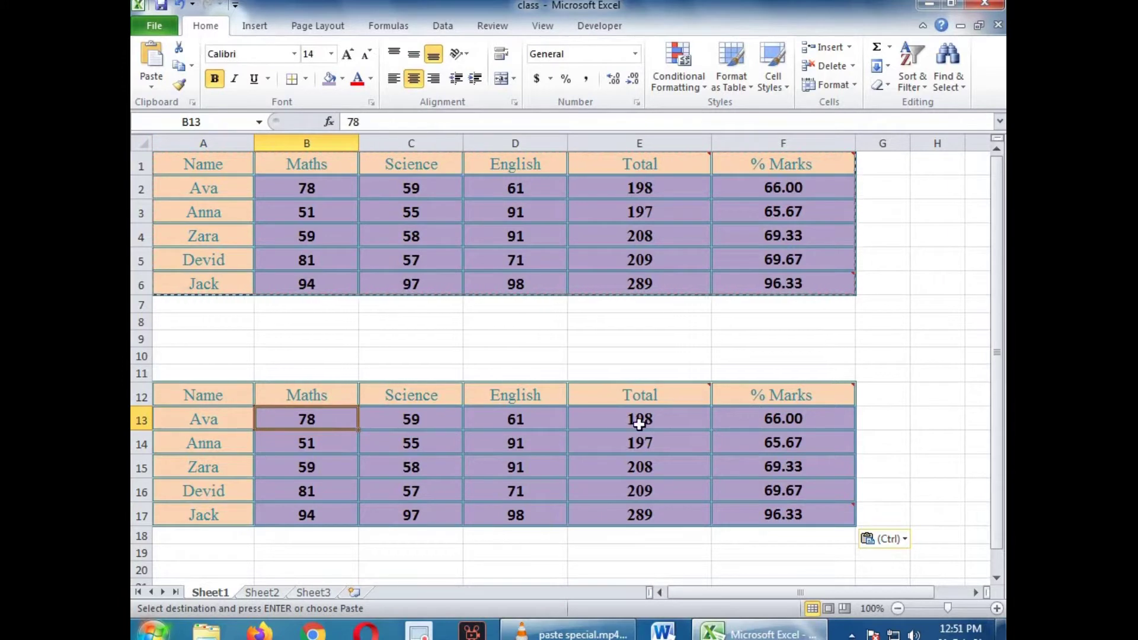
pyautogui.click(658, 423)
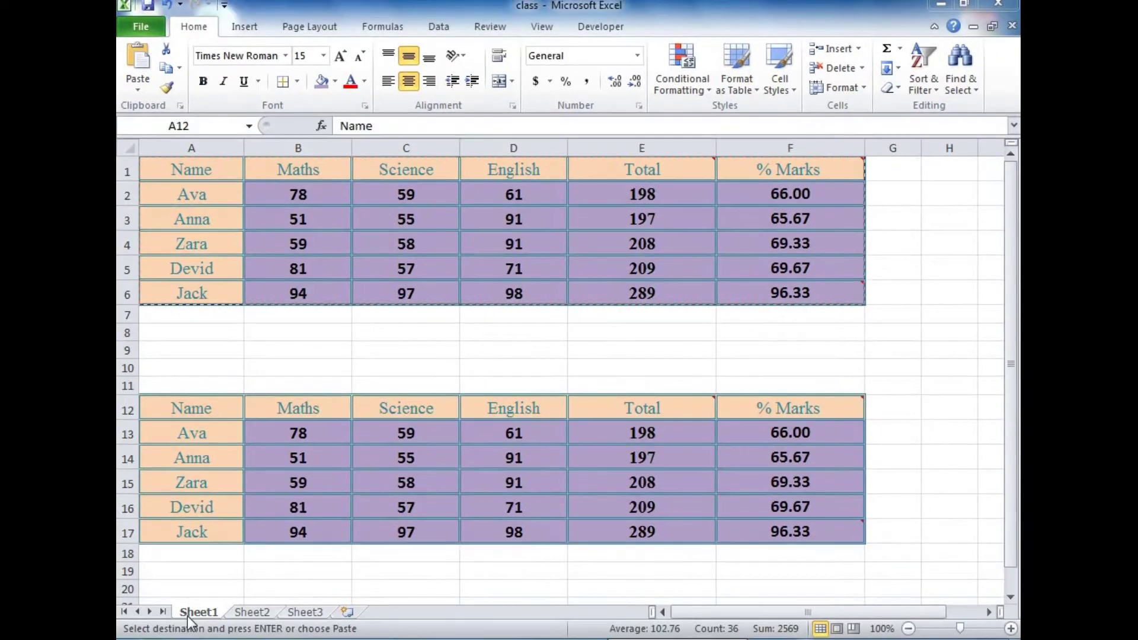
pyautogui.hotkey('ctrl', 'z')
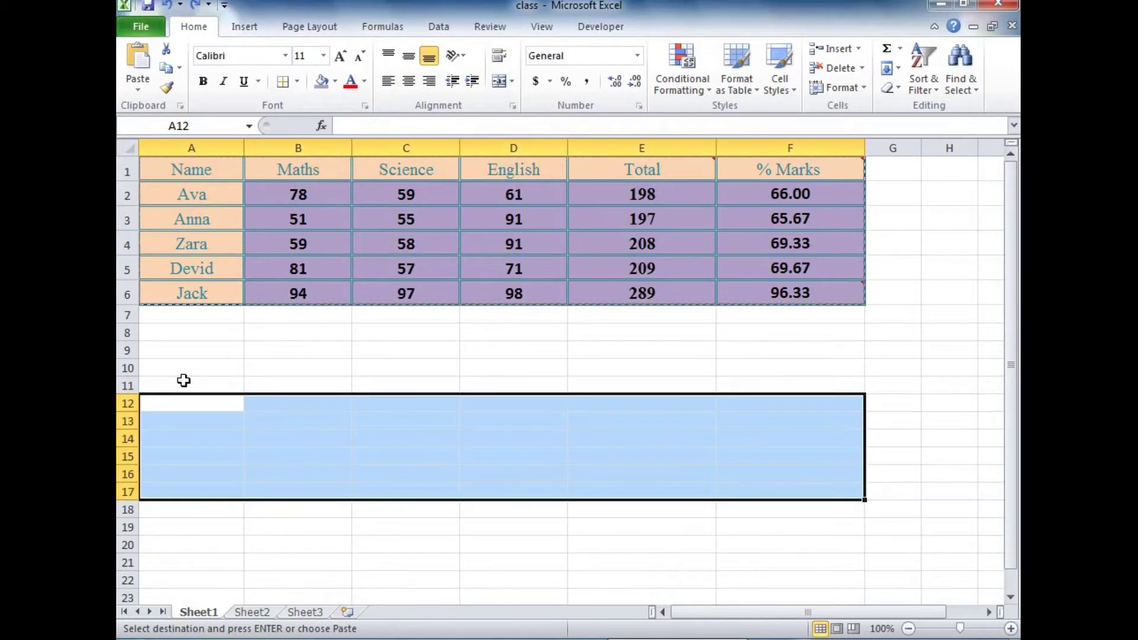
# Paste Special Formulas at A12, then check the F14 % Marks and E13 =SUM(B13:D13) formulas
pyautogui.rightClick(185, 409)
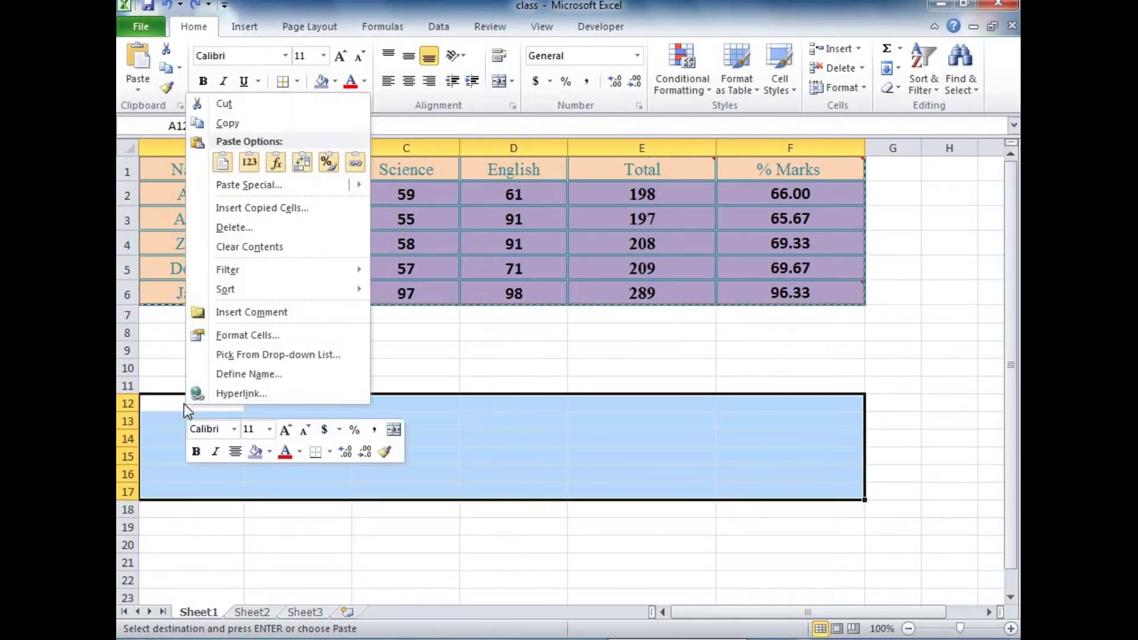
pyautogui.click(273, 184)
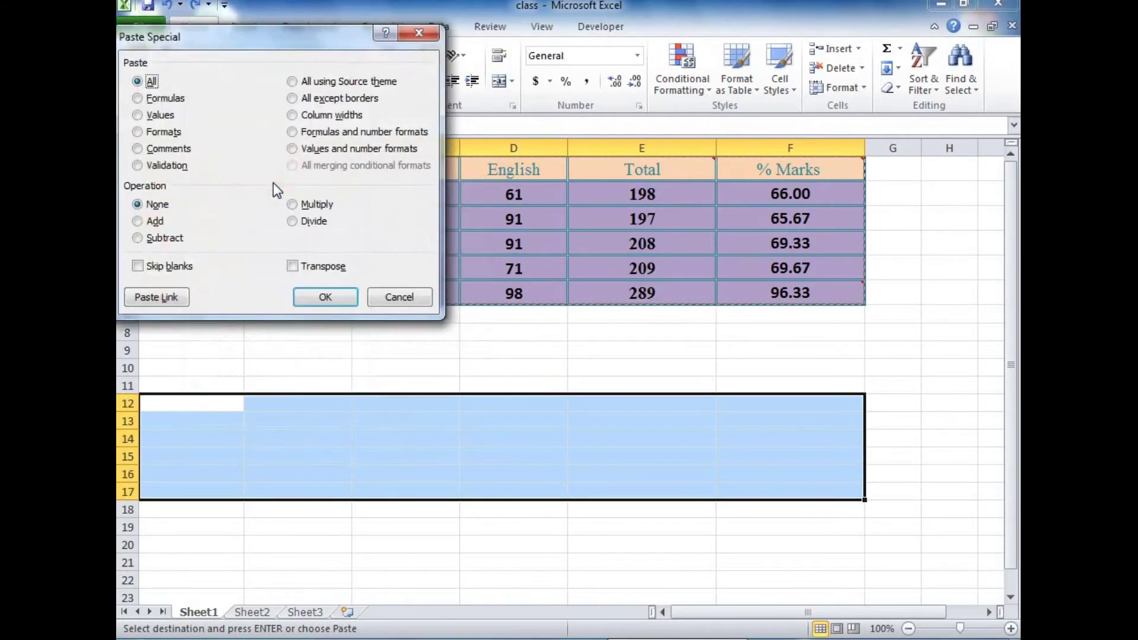
pyautogui.click(155, 97)
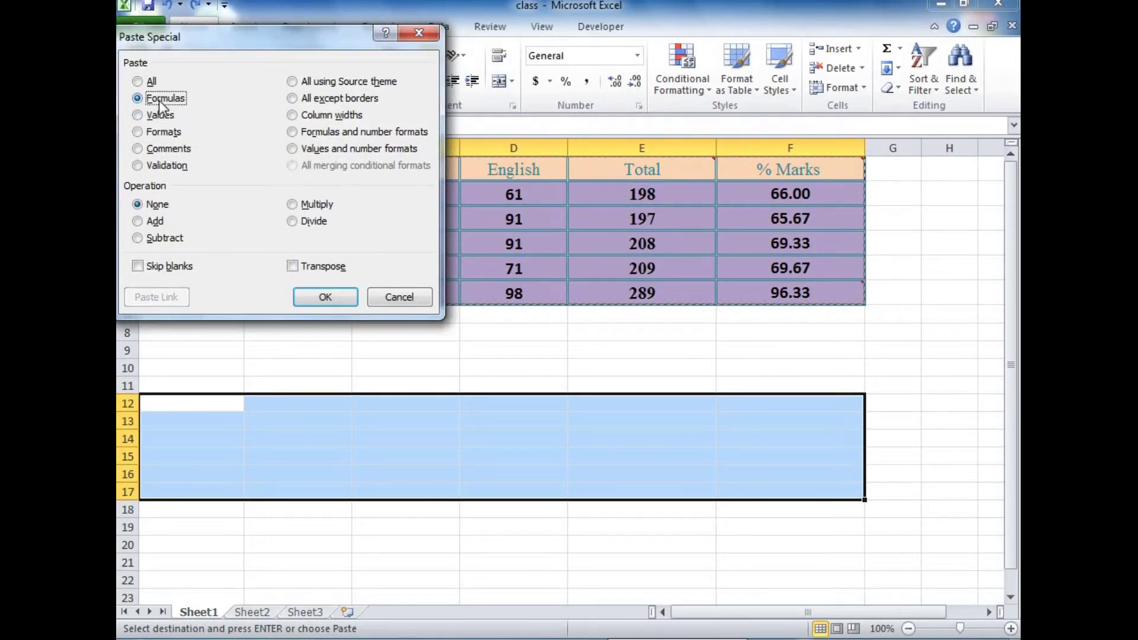
pyautogui.click(324, 299)
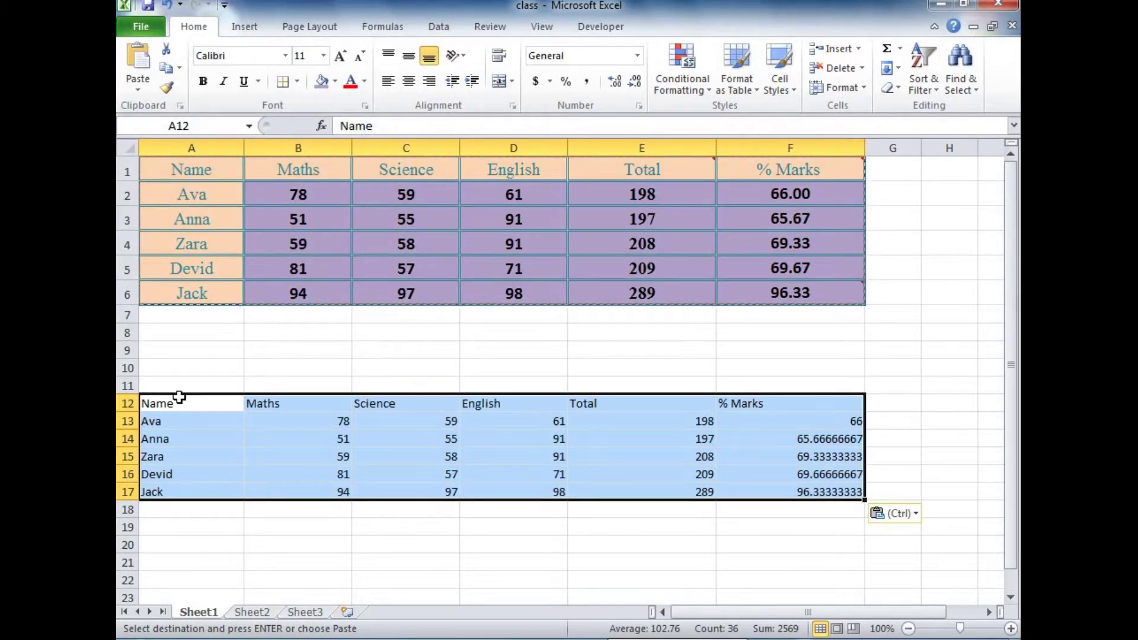
pyautogui.click(832, 438)
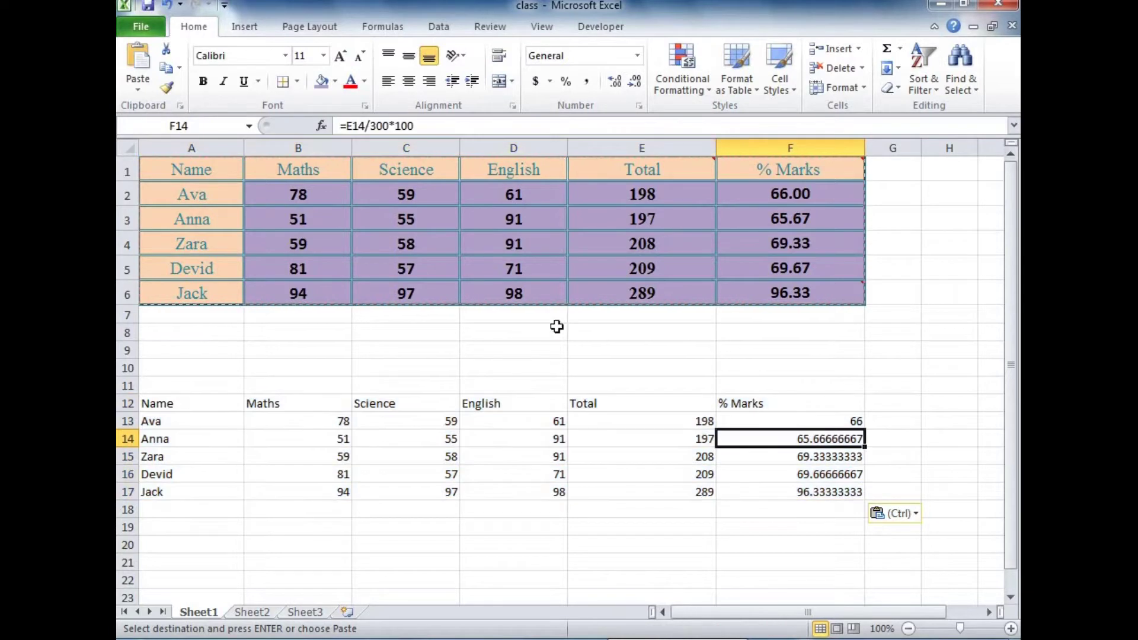
pyautogui.click(686, 419)
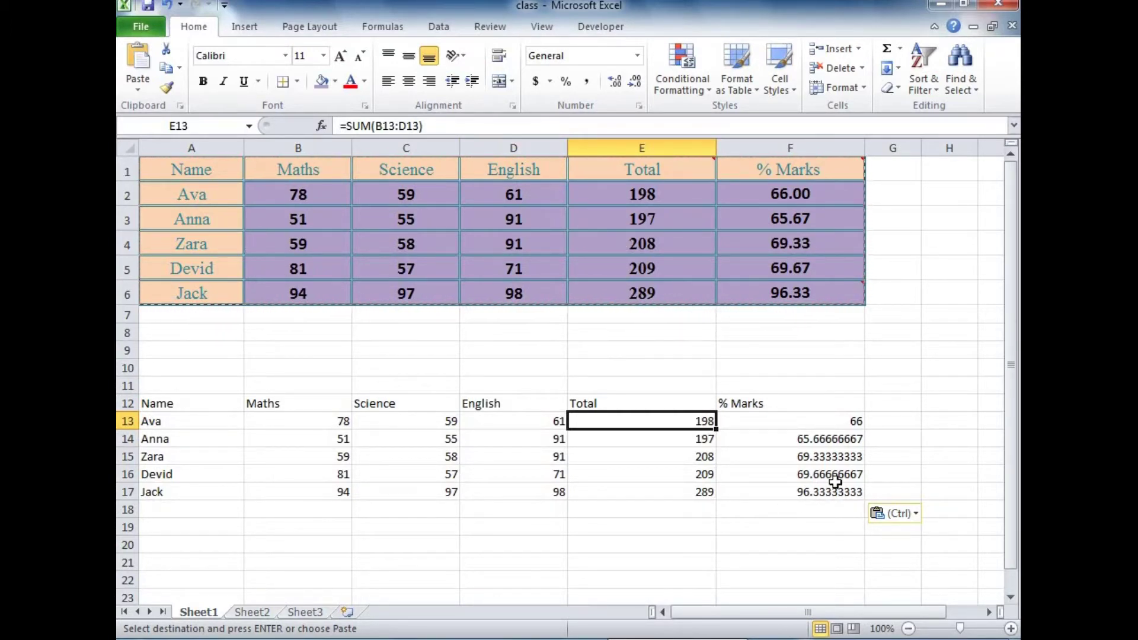
pyautogui.click(393, 553)
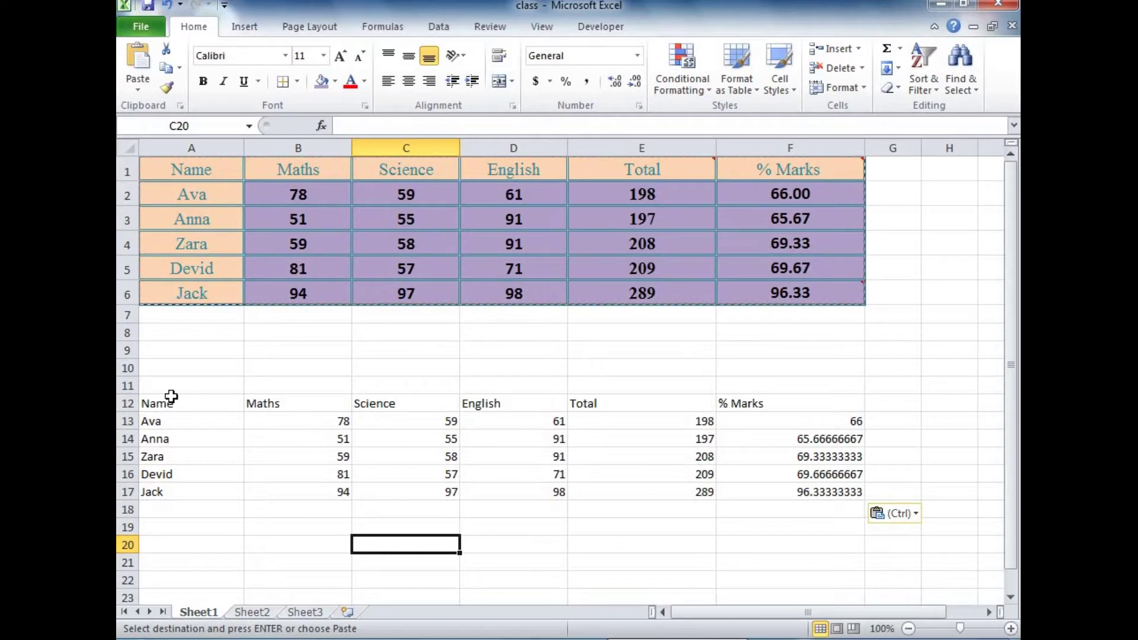
# Undo the formula copy and paste Values only at A12 instead
pyautogui.hotkey('ctrl', 'z')
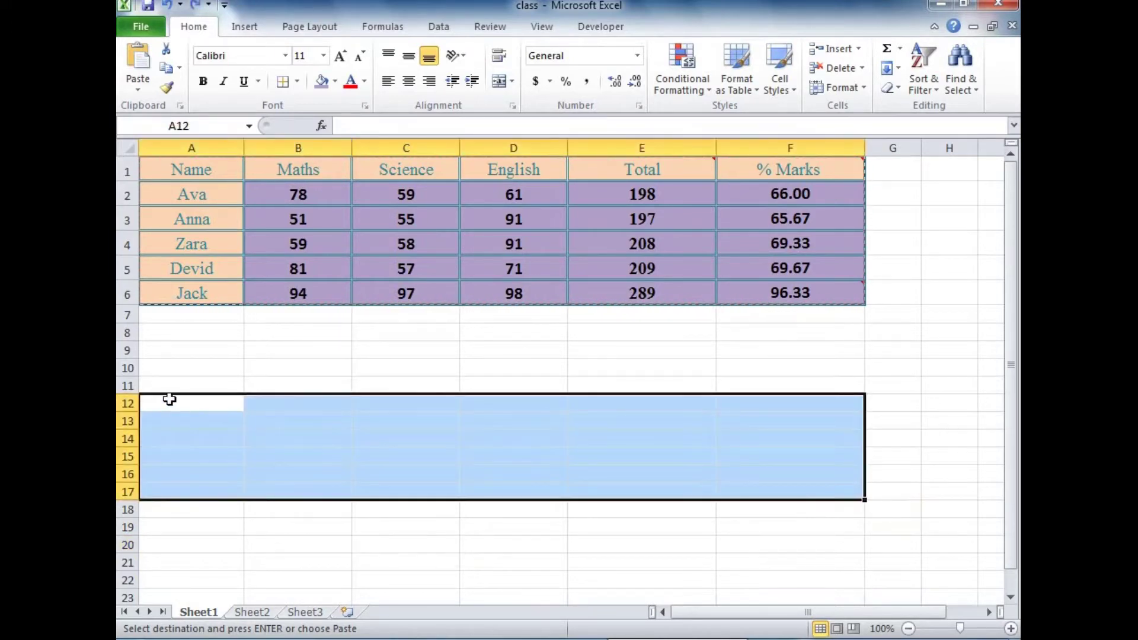
pyautogui.rightClick(169, 399)
pyautogui.moveTo(233, 179)
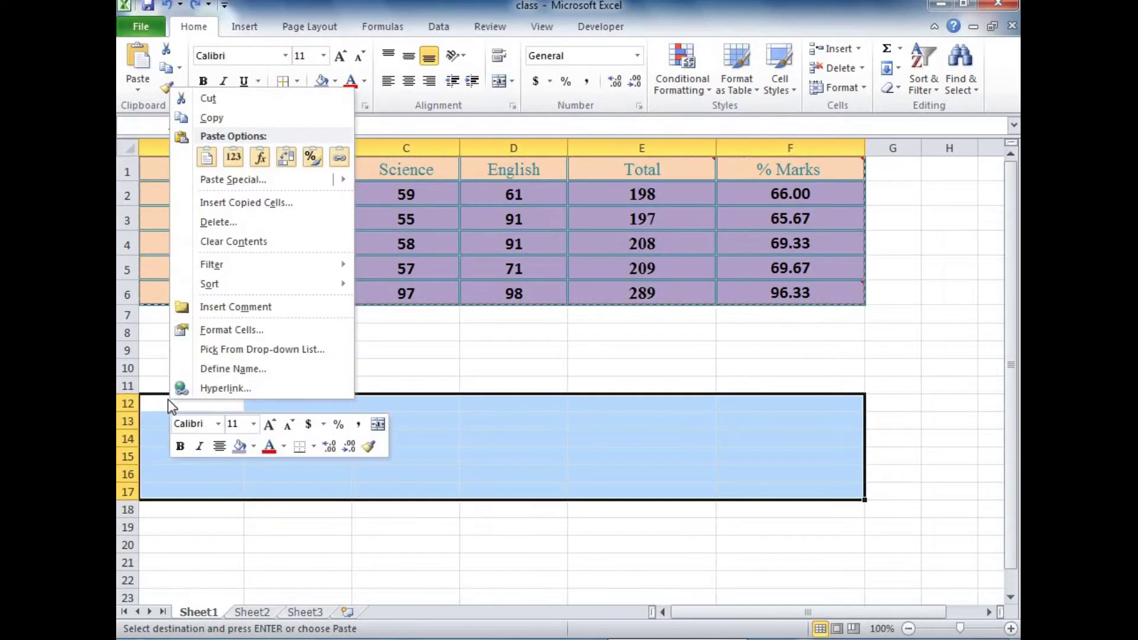
pyautogui.click(250, 181)
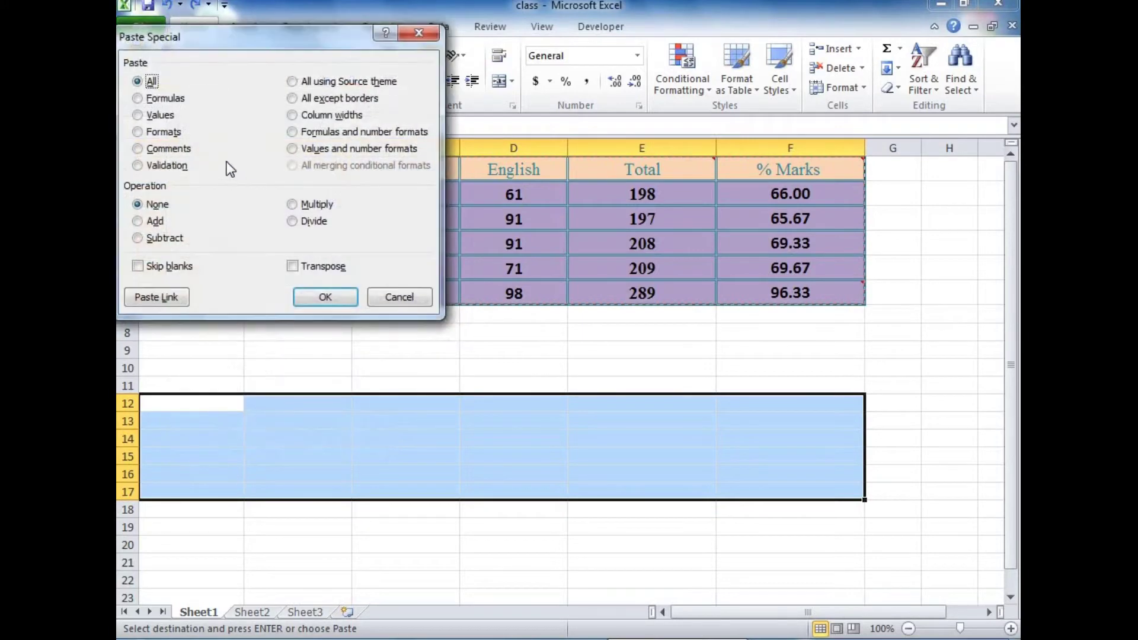
pyautogui.click(159, 117)
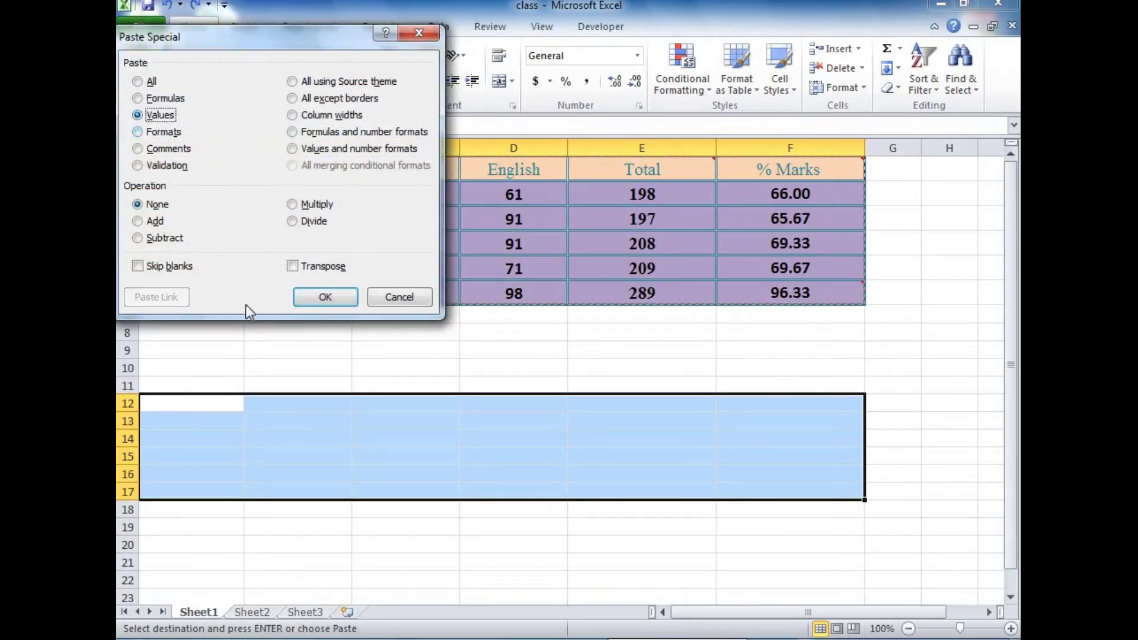
pyautogui.click(325, 298)
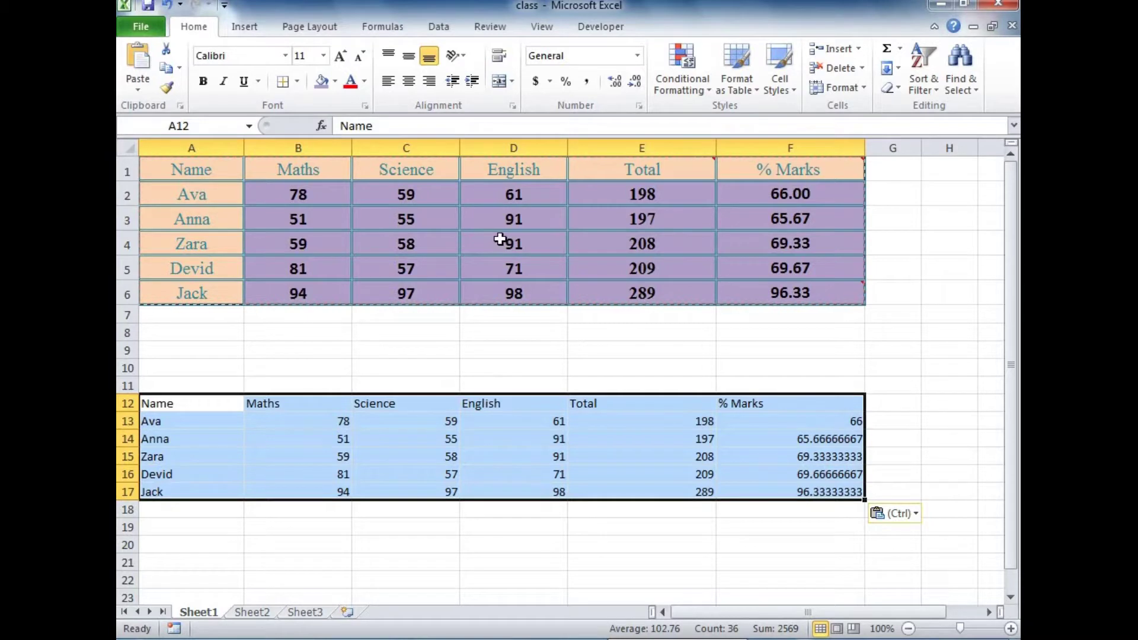
pyautogui.click(349, 451)
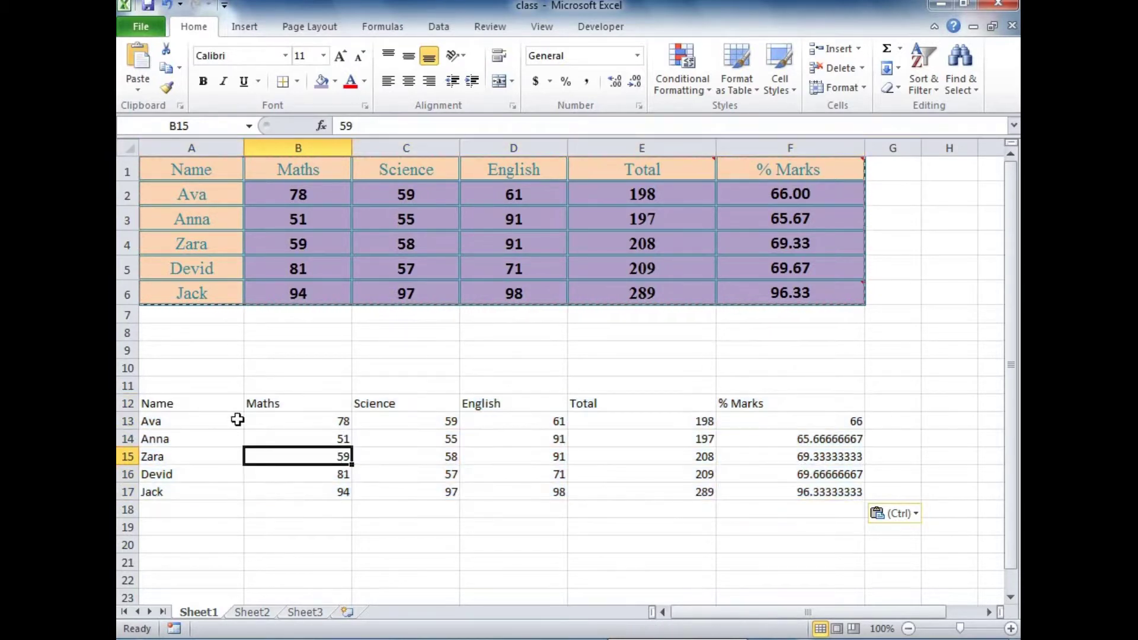
# Compare F14 against F2's formula, confirm E13 shows plain 198, then undo the values paste
pyautogui.click(813, 441)
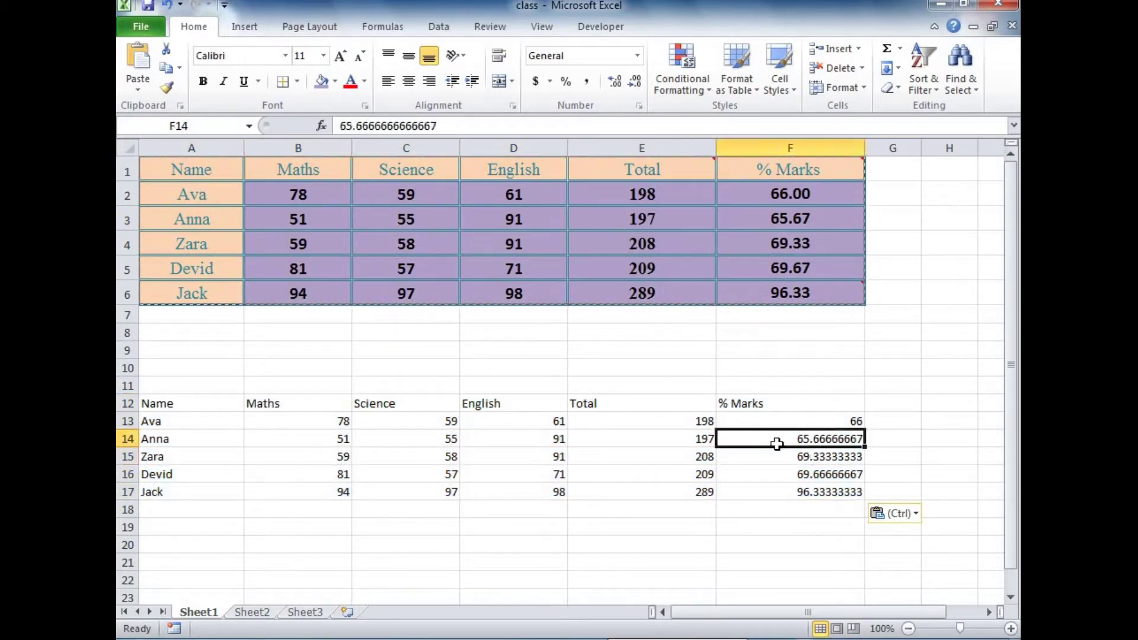
pyautogui.click(821, 188)
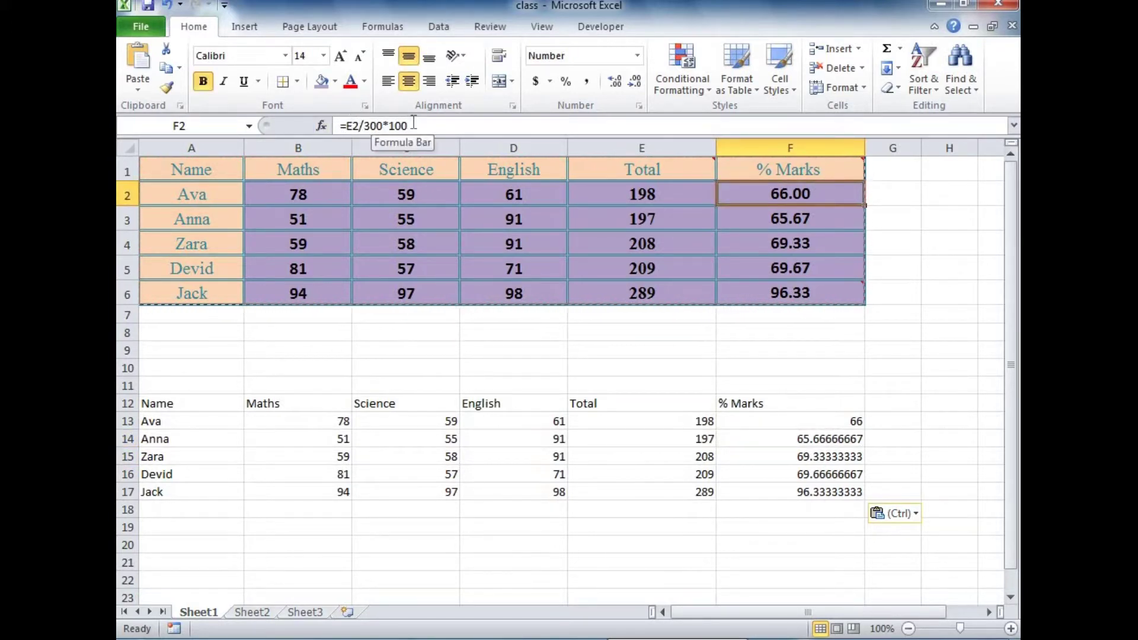
pyautogui.click(811, 440)
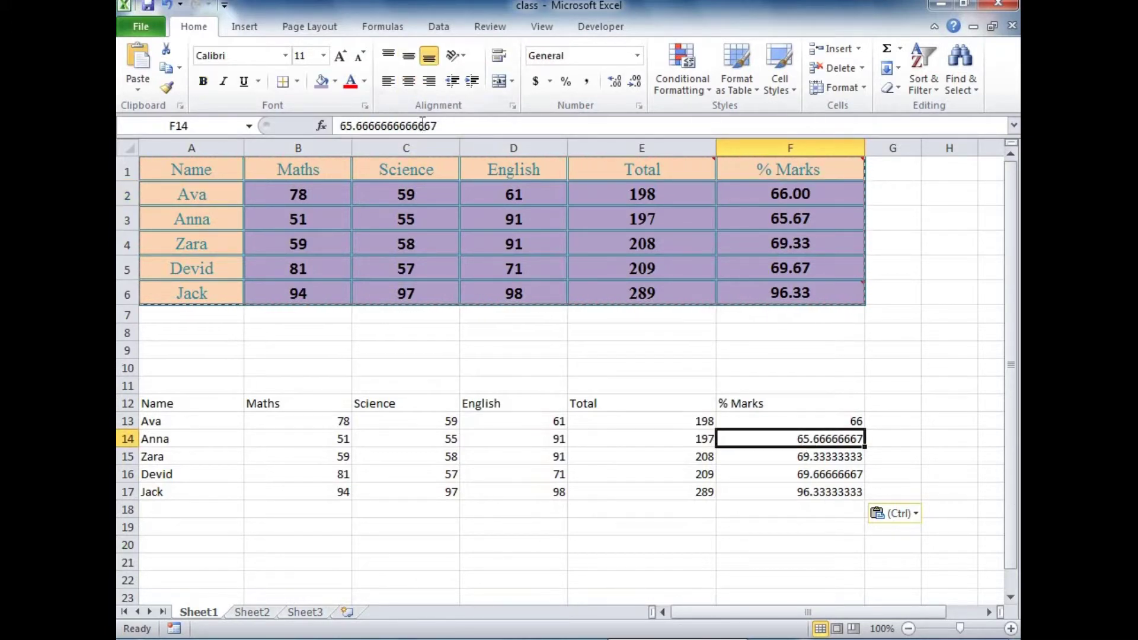
pyautogui.click(687, 418)
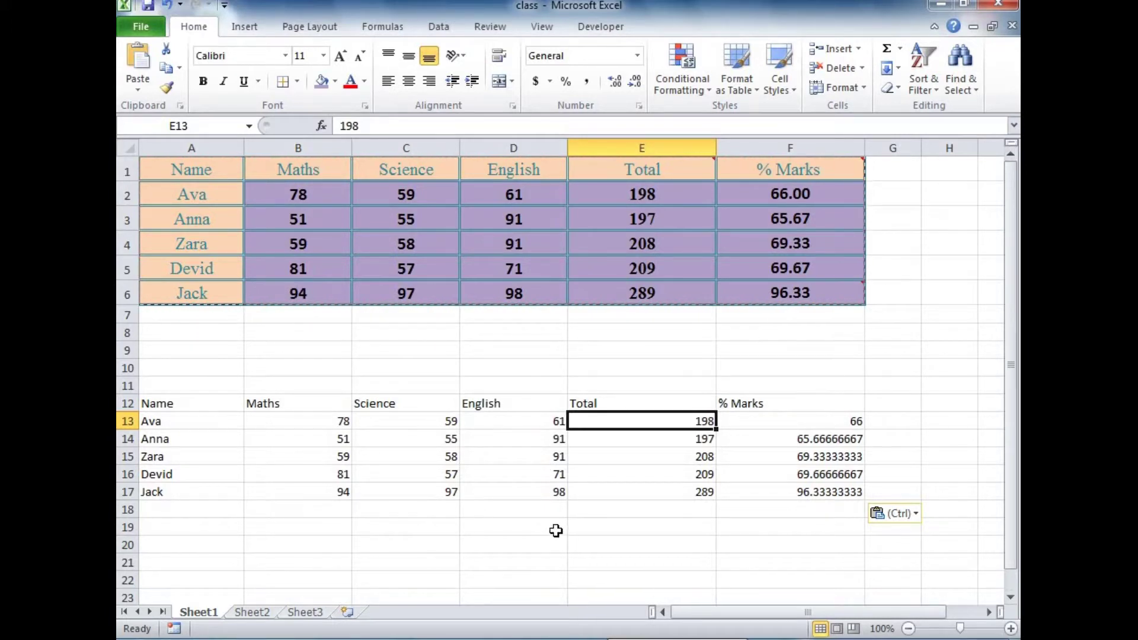
pyautogui.hotkey('ctrl', 'z')
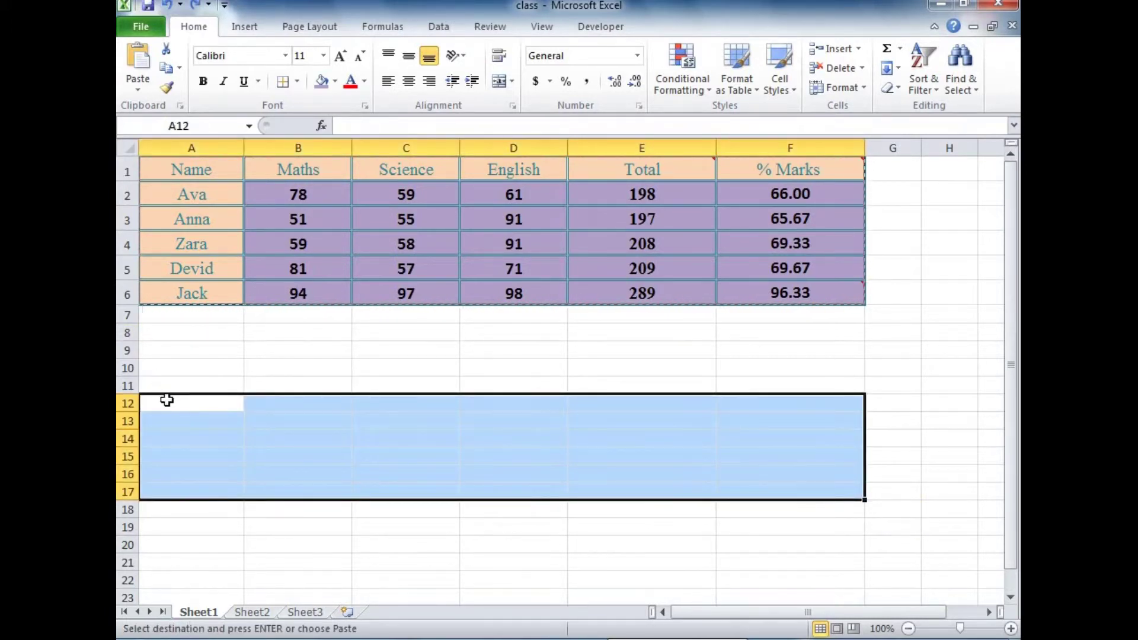
# Paste only the table's Formats into A12:F17
pyautogui.rightClick(171, 403)
pyautogui.click(243, 180)
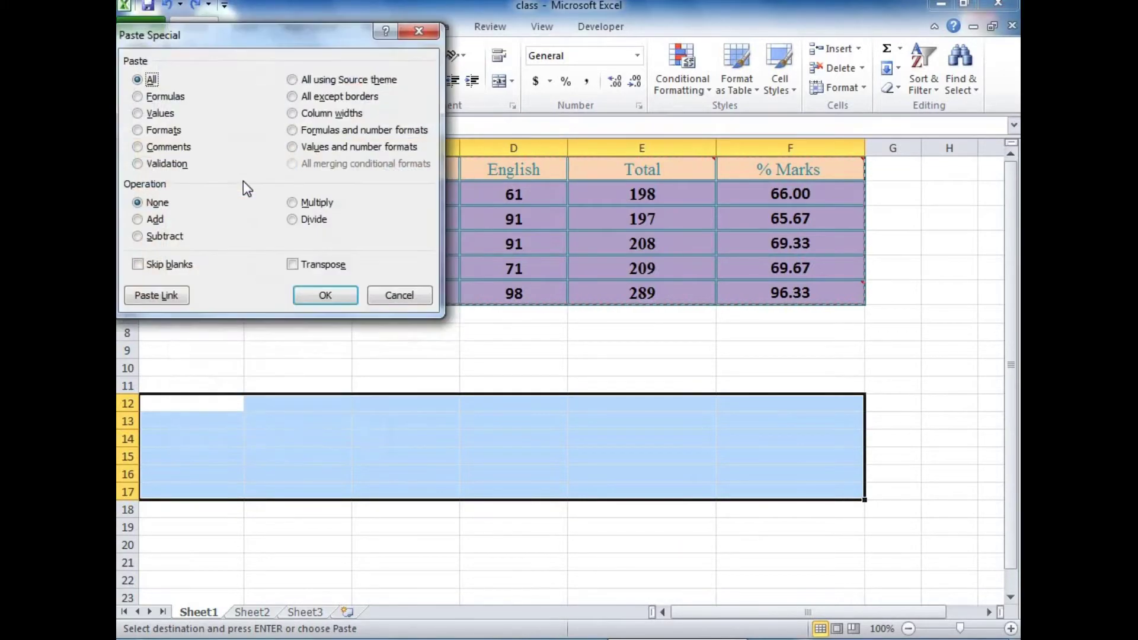
pyautogui.click(151, 130)
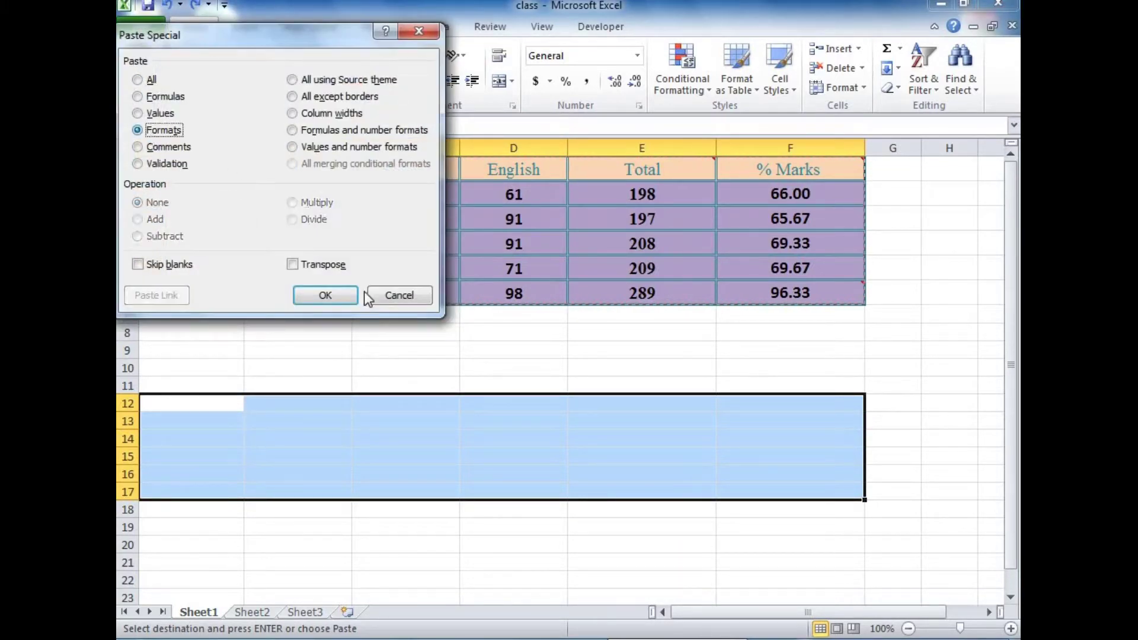
pyautogui.click(324, 295)
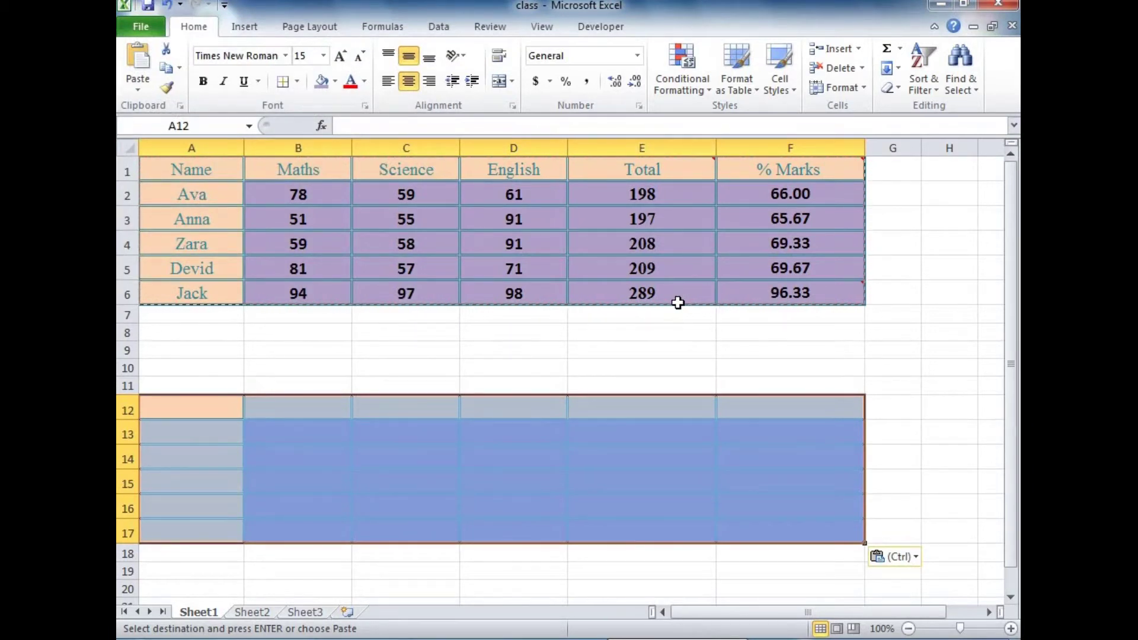
# Enter 4 in D14 to see the pasted formatting, then undo the formats paste
pyautogui.click(549, 455)
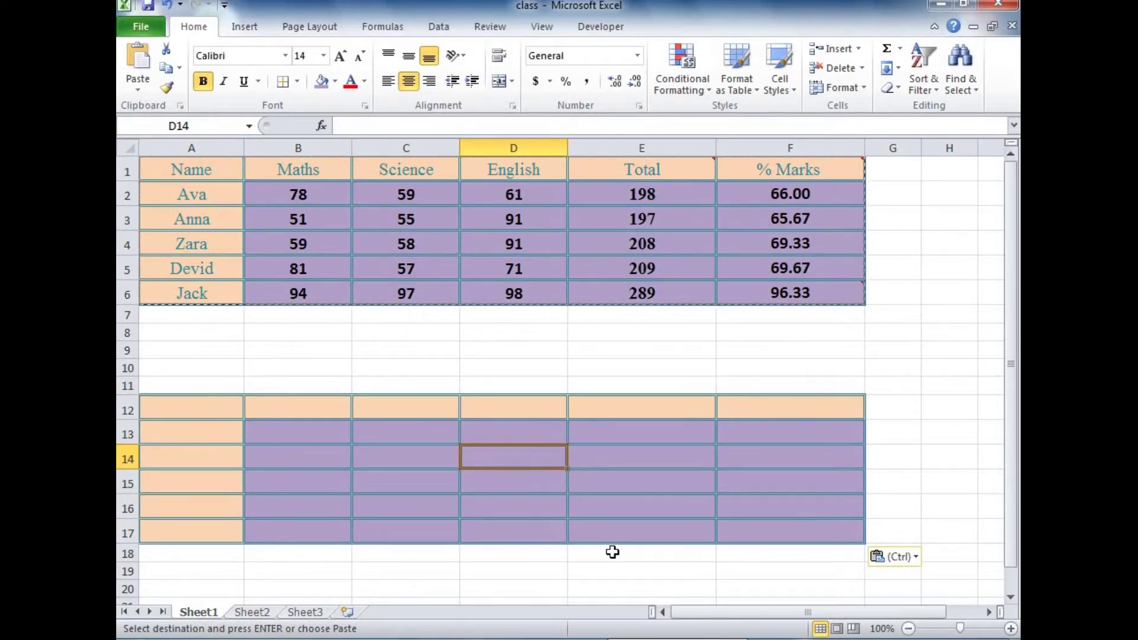
pyautogui.write('4')
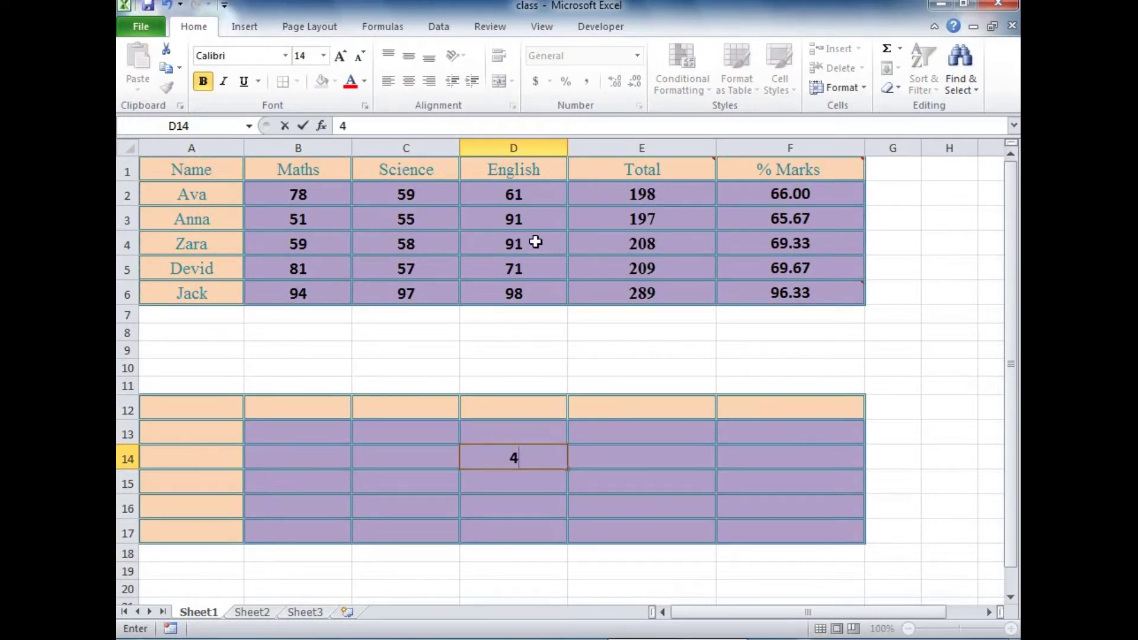
pyautogui.click(535, 242)
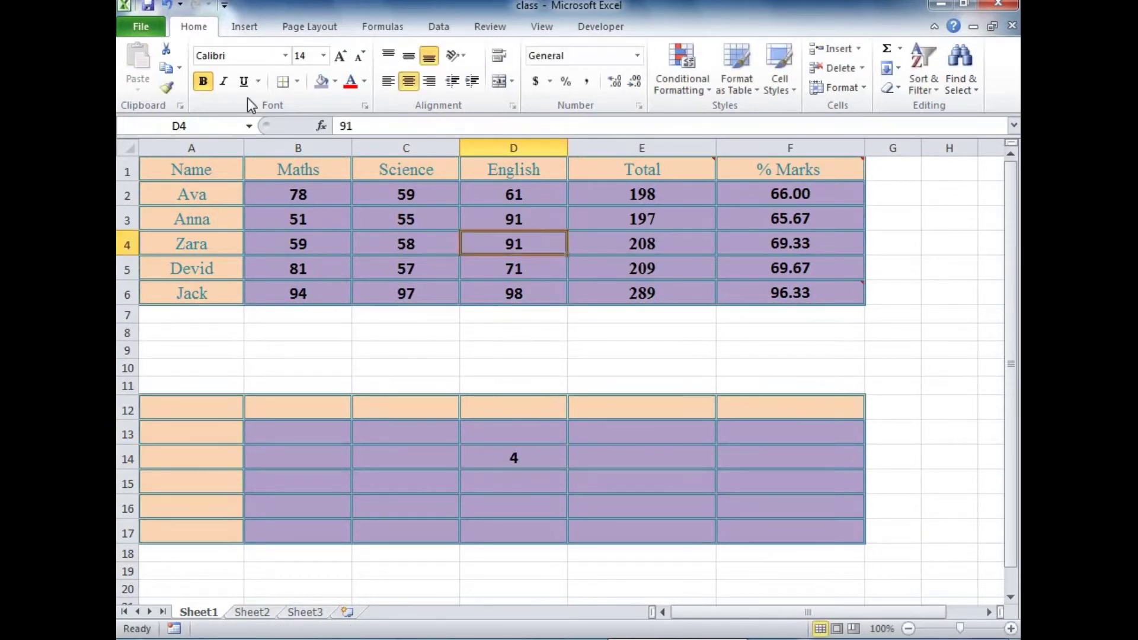
pyautogui.click(533, 462)
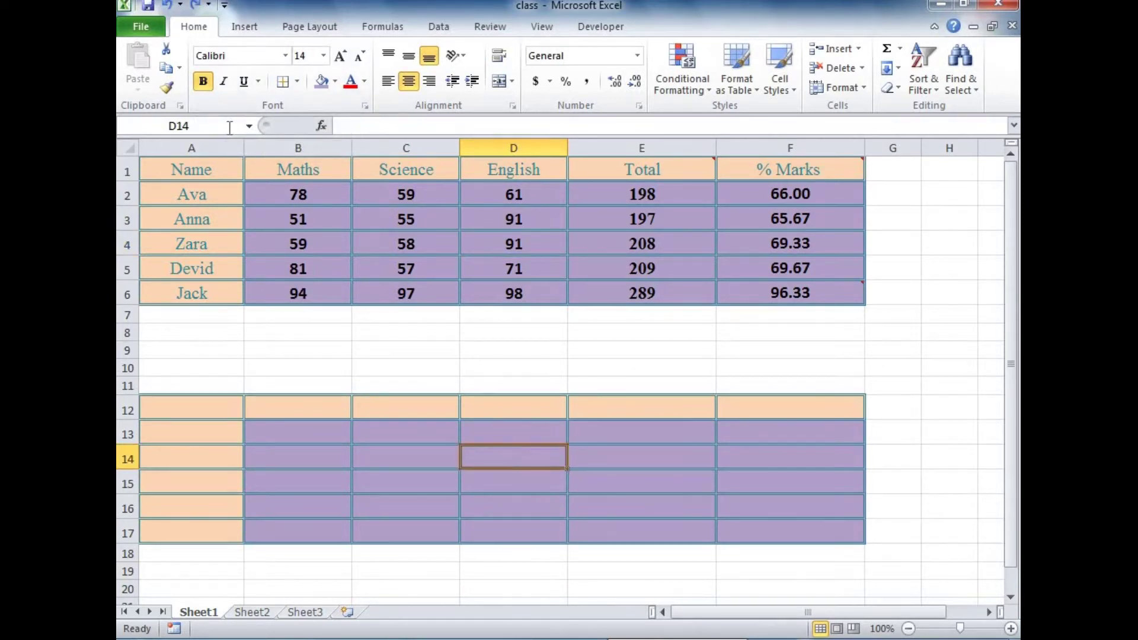
pyautogui.hotkey('ctrl', 'z')
pyautogui.rightClick(178, 402)
pyautogui.moveTo(239, 179)
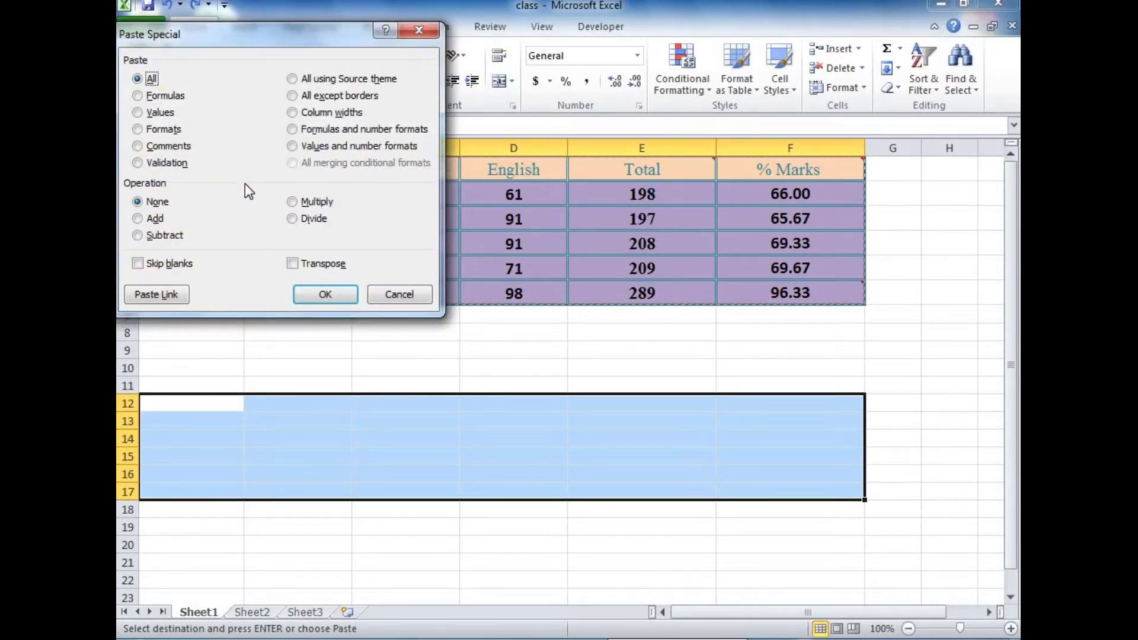
# Choose Comments in Paste Special and apply it at A12
pyautogui.click(138, 146)
pyautogui.click(325, 295)
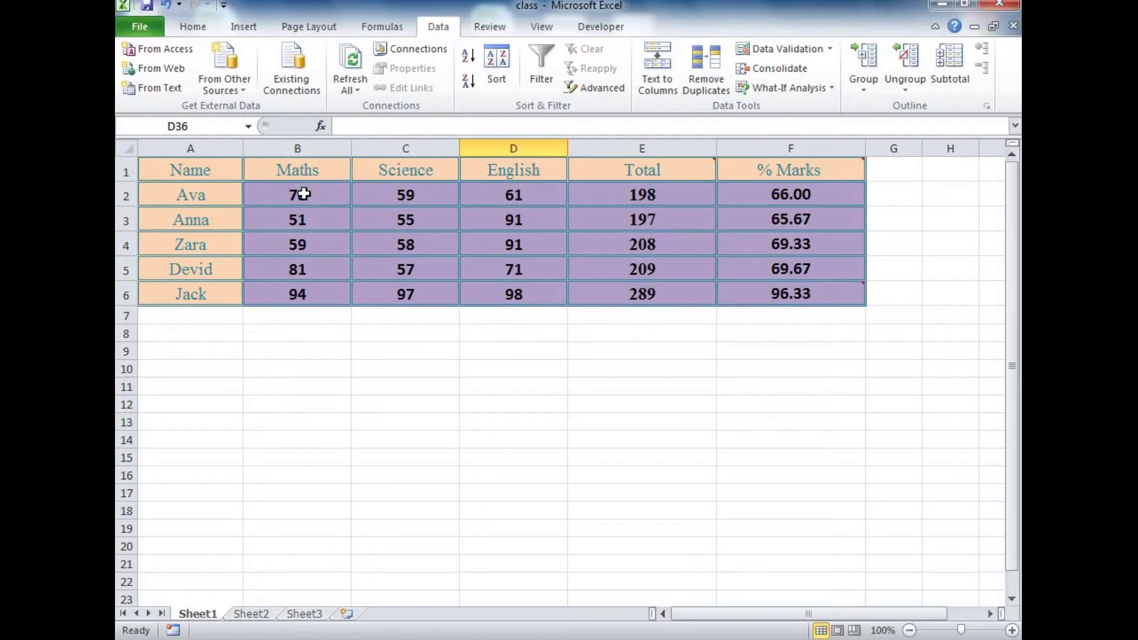
pyautogui.click(304, 194)
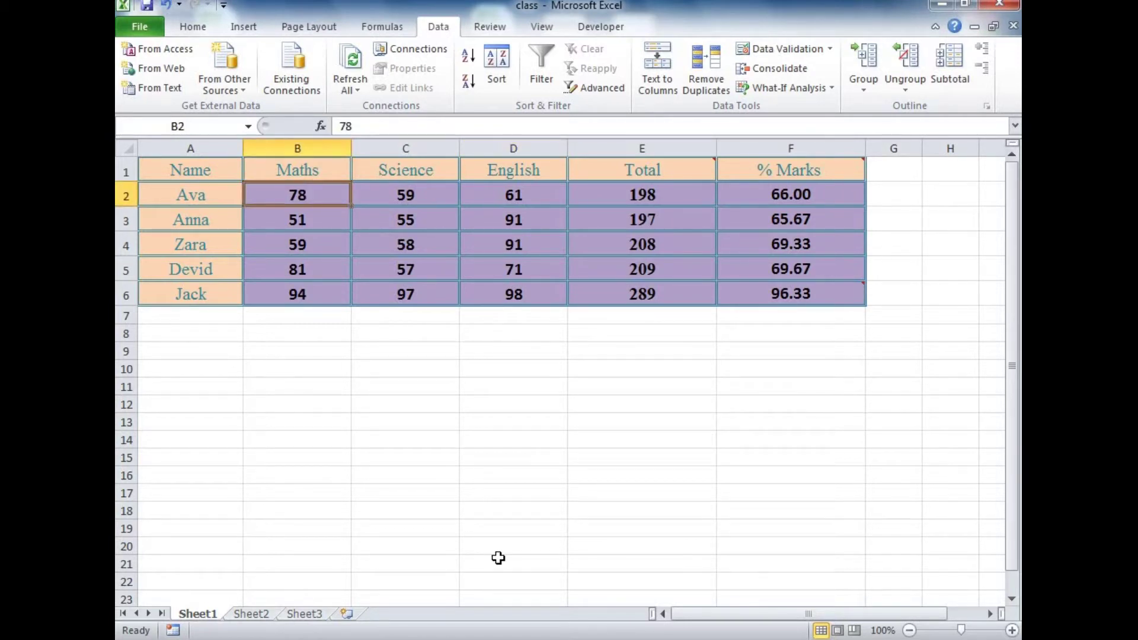
pyautogui.write('111')
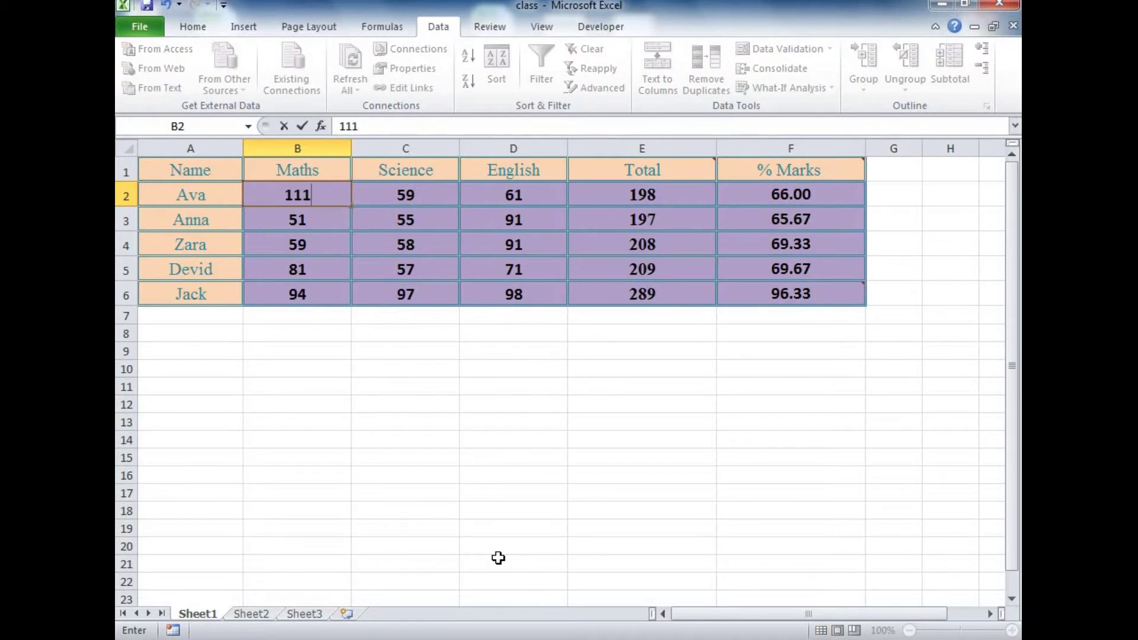
pyautogui.press('Return')
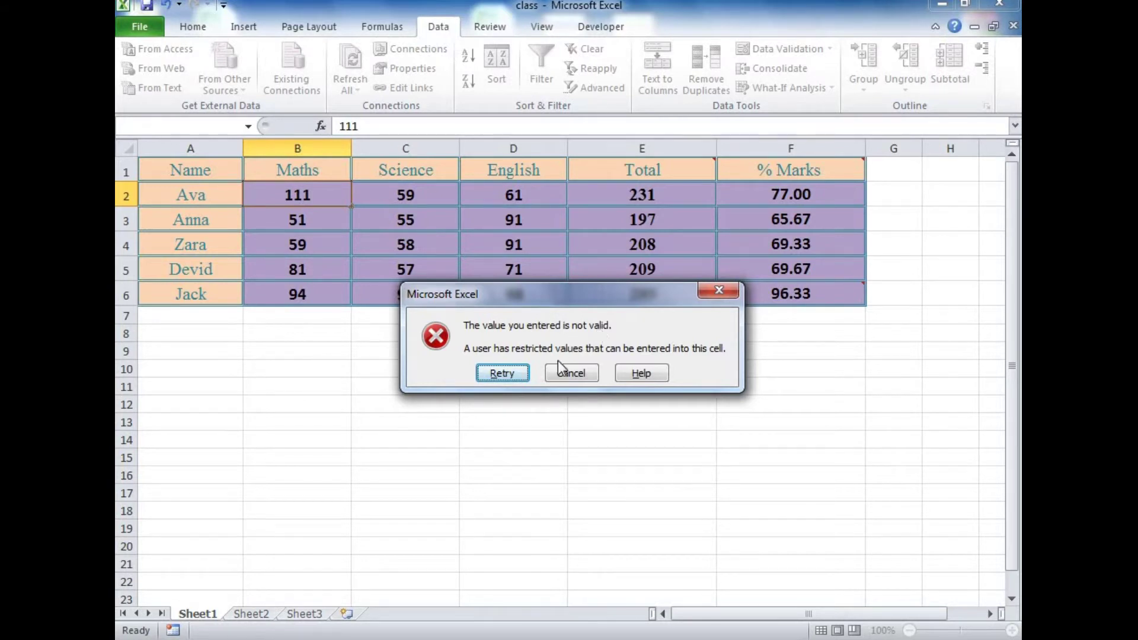
pyautogui.click(590, 374)
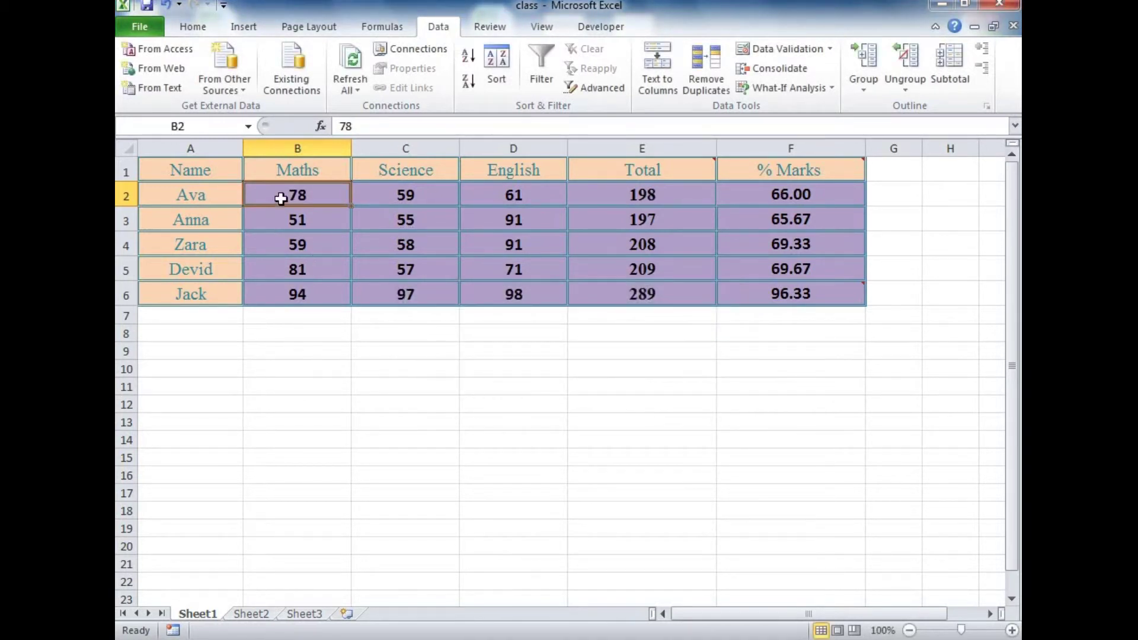
pyautogui.write('-1')
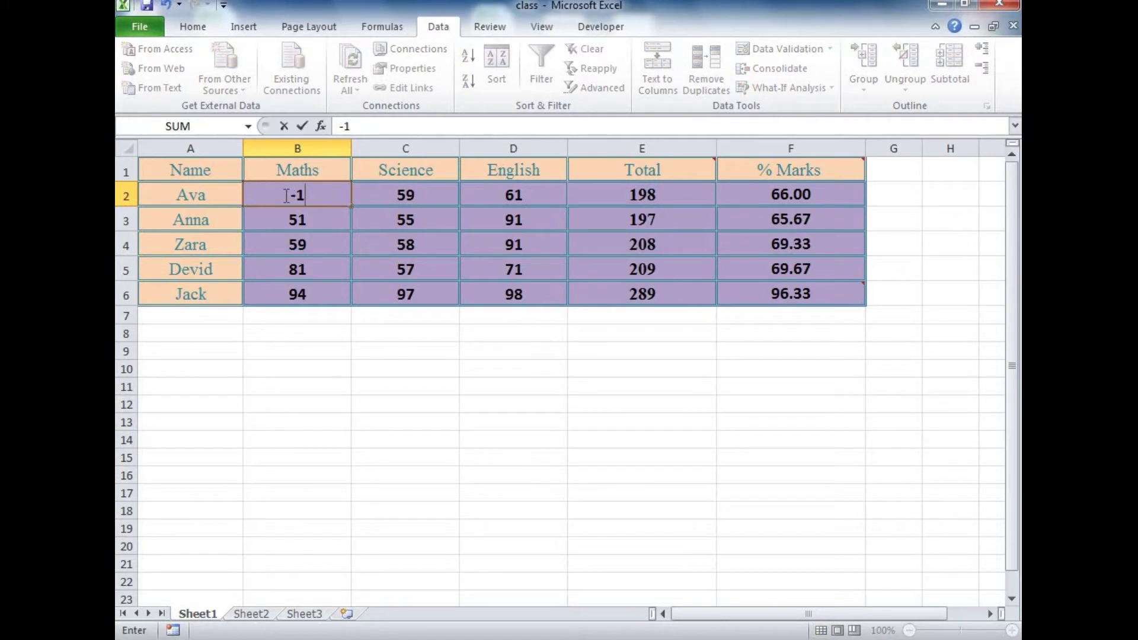
pyautogui.press('Return')
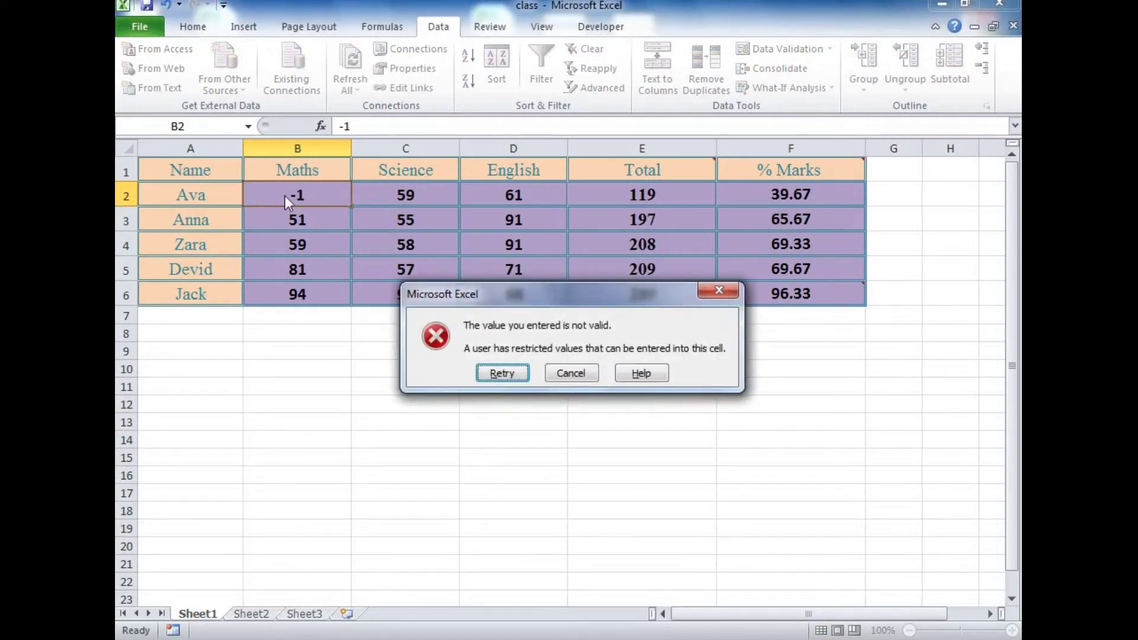
pyautogui.click(572, 374)
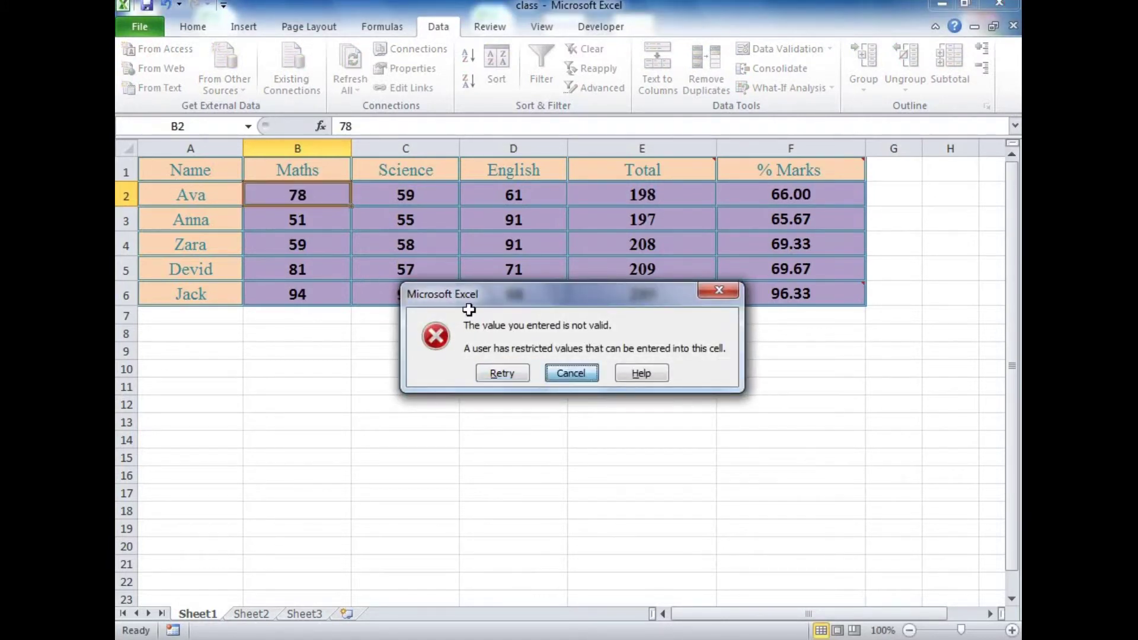
pyautogui.moveTo(267, 185); pyautogui.dragTo(501, 290)
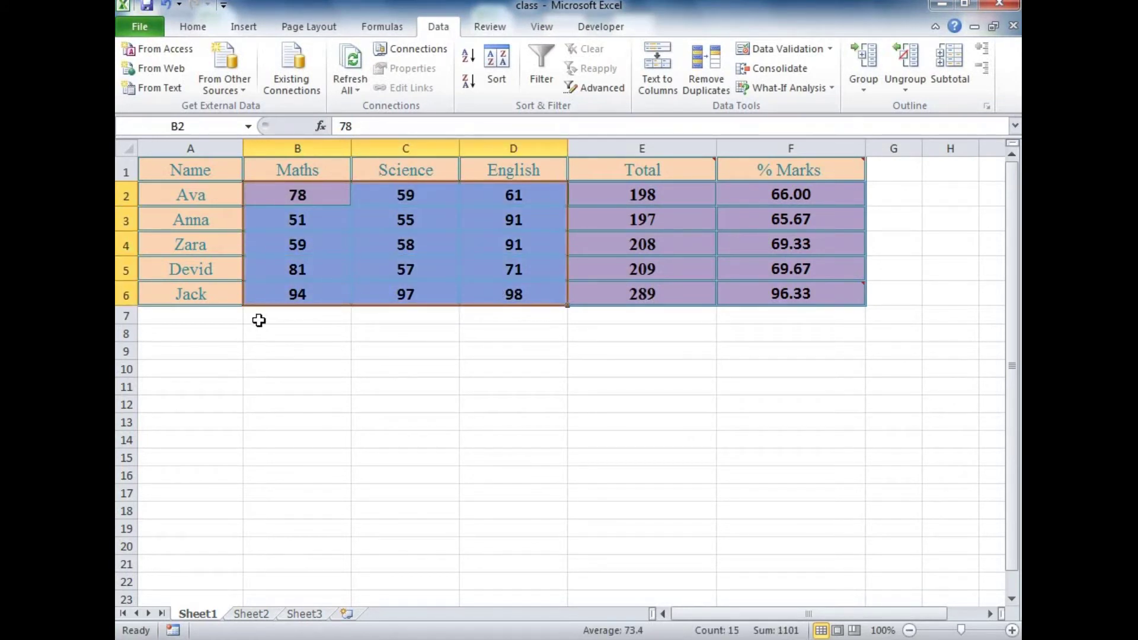
pyautogui.click(262, 400)
# Copy the marks table and paste only its Validation rules at A11
pyautogui.click(148, 171)
pyautogui.hotkey('ctrl', 'a')
pyautogui.hotkey('ctrl', 'c')
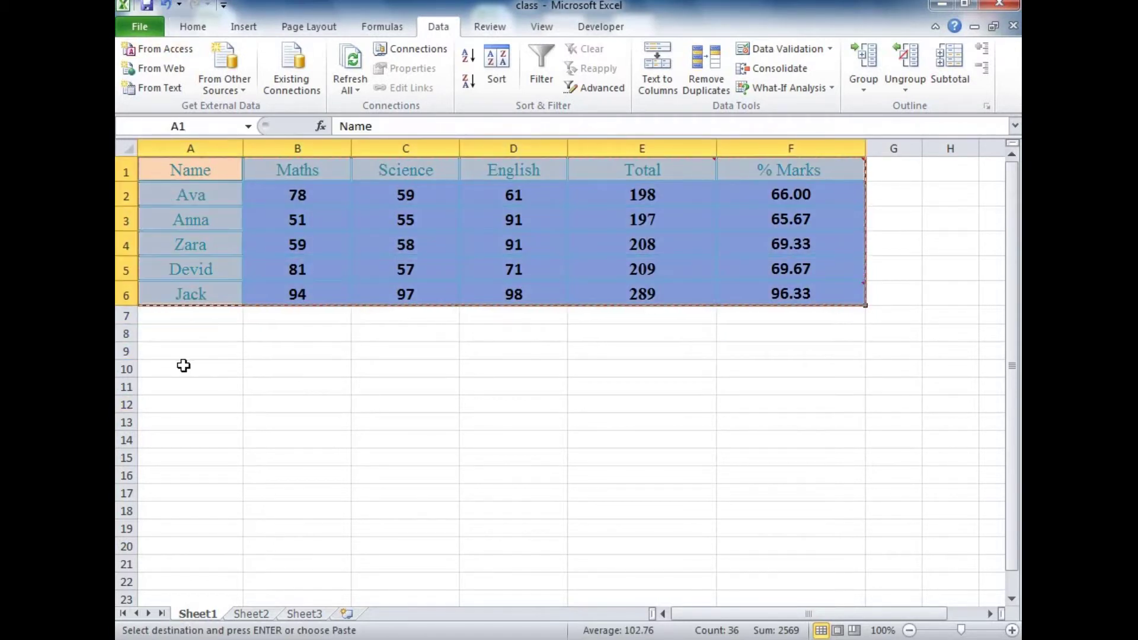
pyautogui.click(168, 385)
pyautogui.rightClick(166, 384)
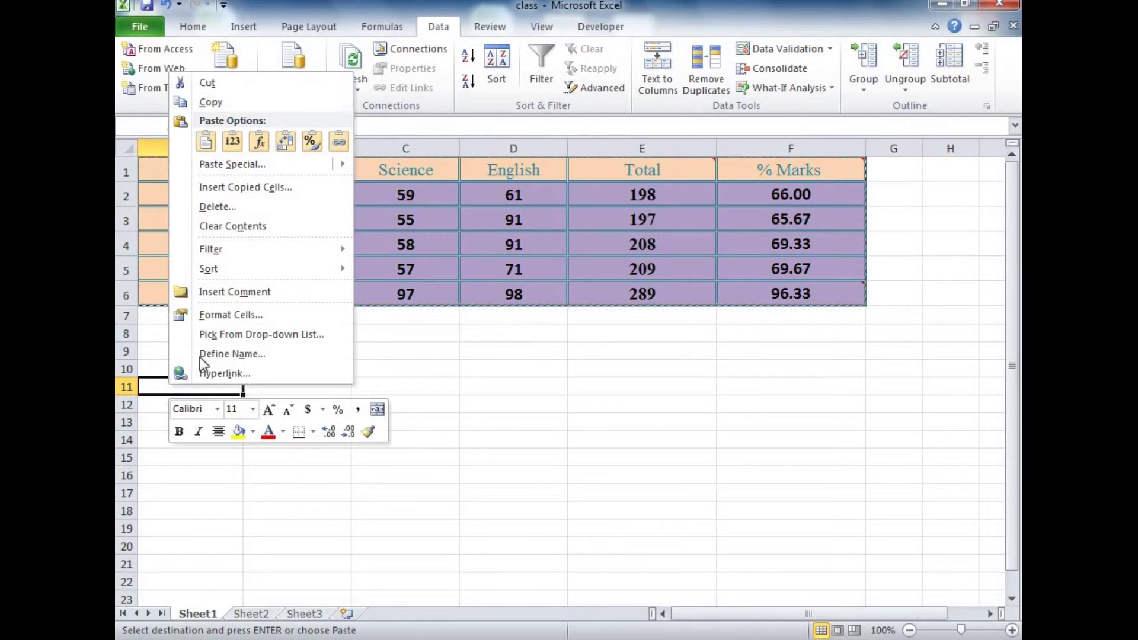
pyautogui.click(256, 166)
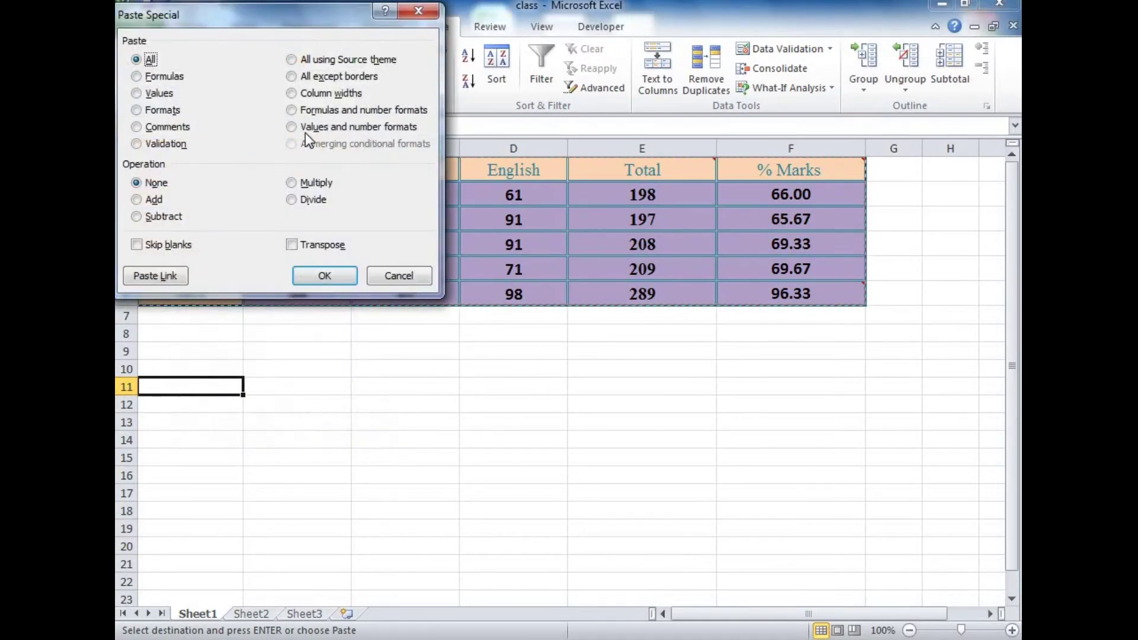
pyautogui.click(164, 145)
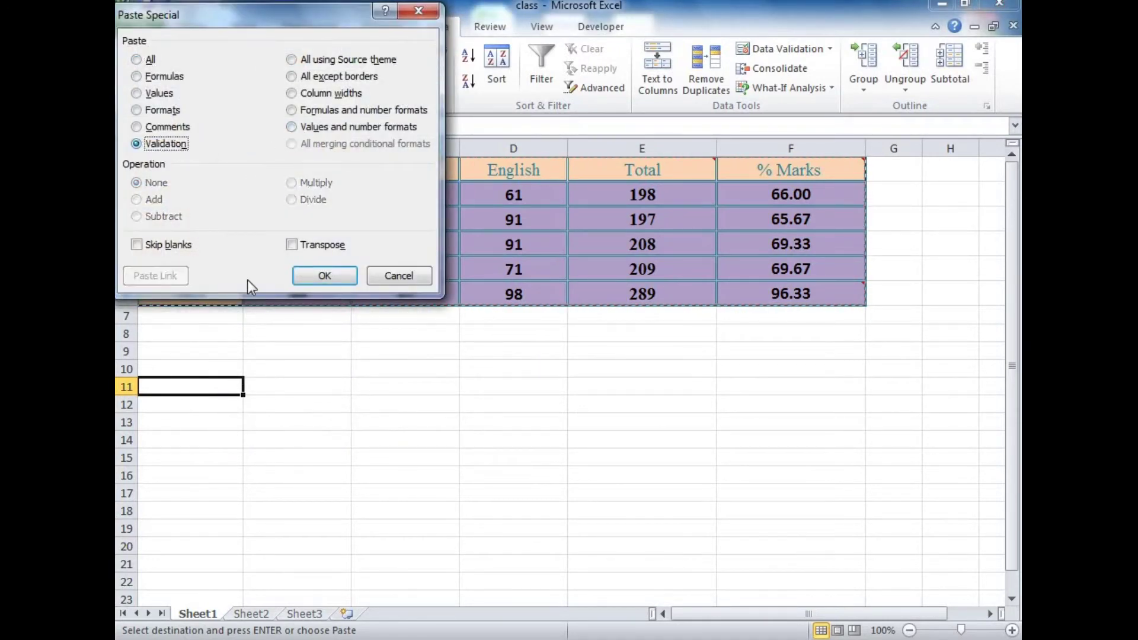
pyautogui.click(325, 277)
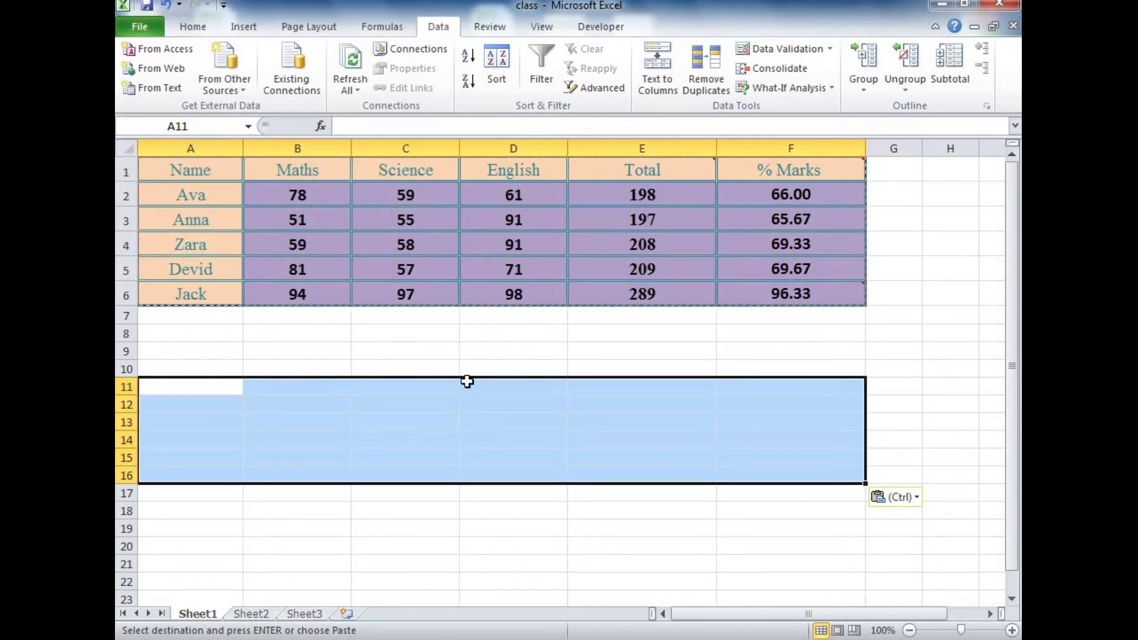
# Test the rules by entering 111 in B12 and 120 in C13, cancelling each rejection
pyautogui.click(296, 405)
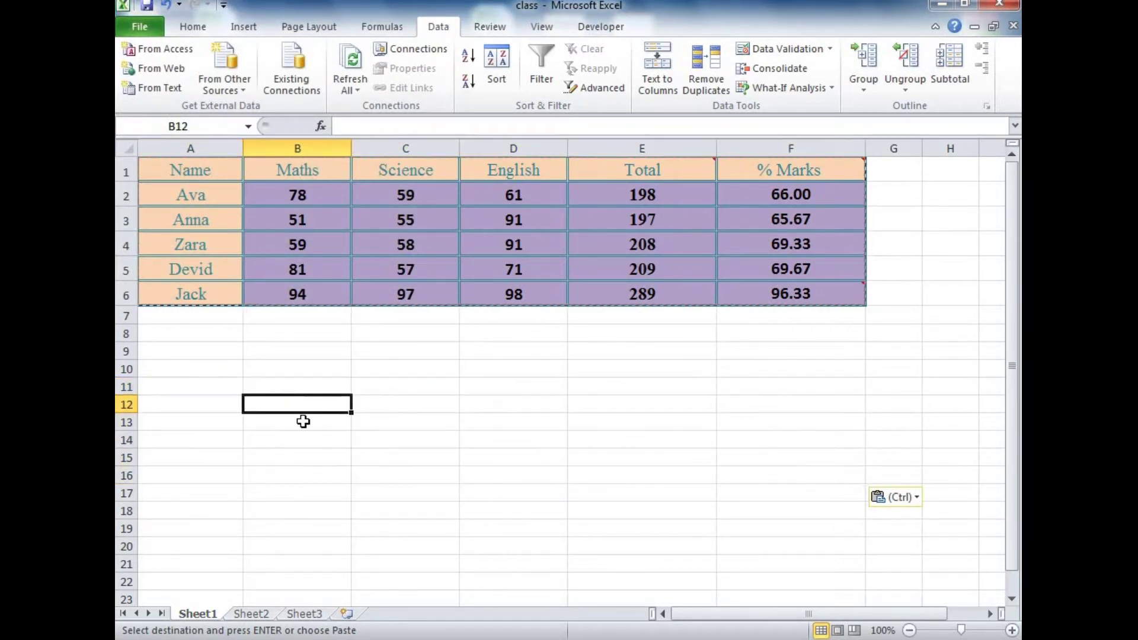
pyautogui.write('111')
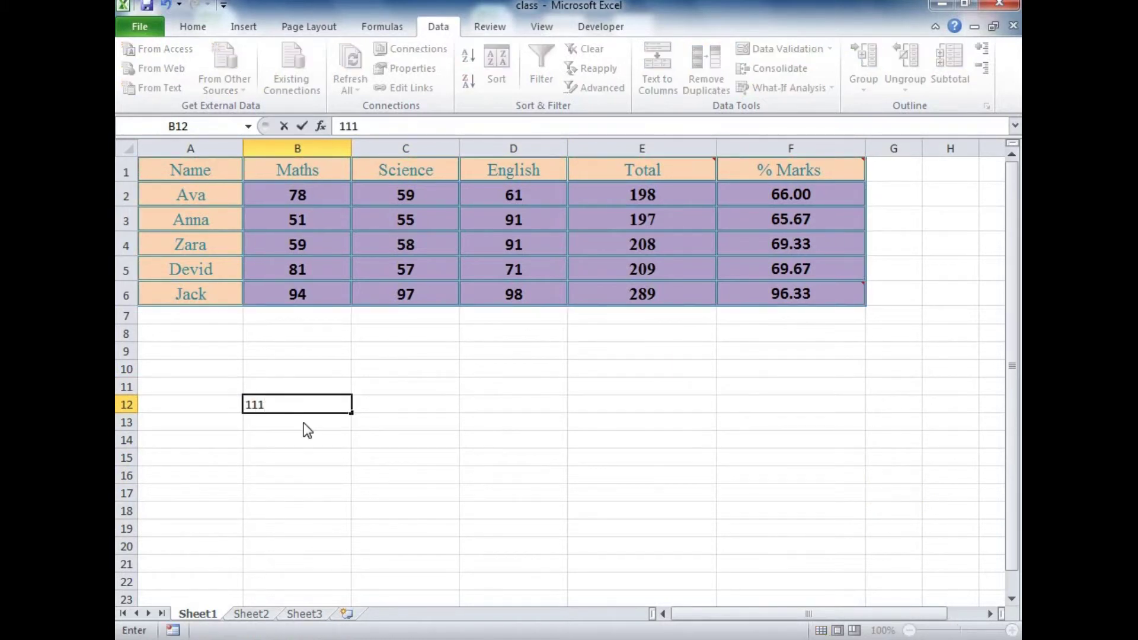
pyautogui.press('Return')
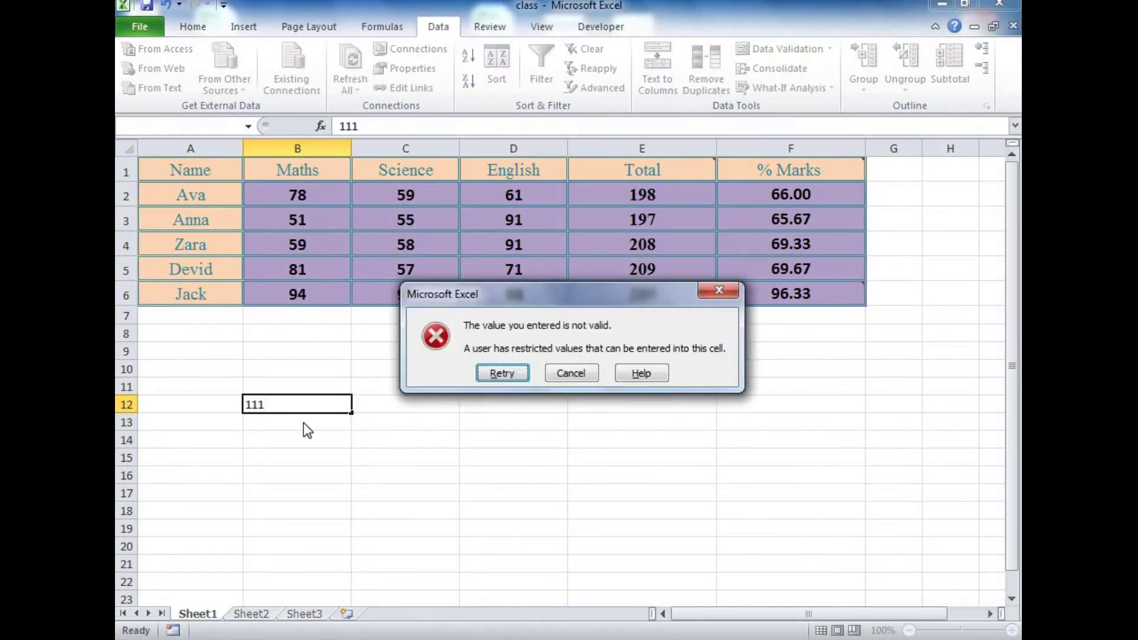
pyautogui.press('Tab')
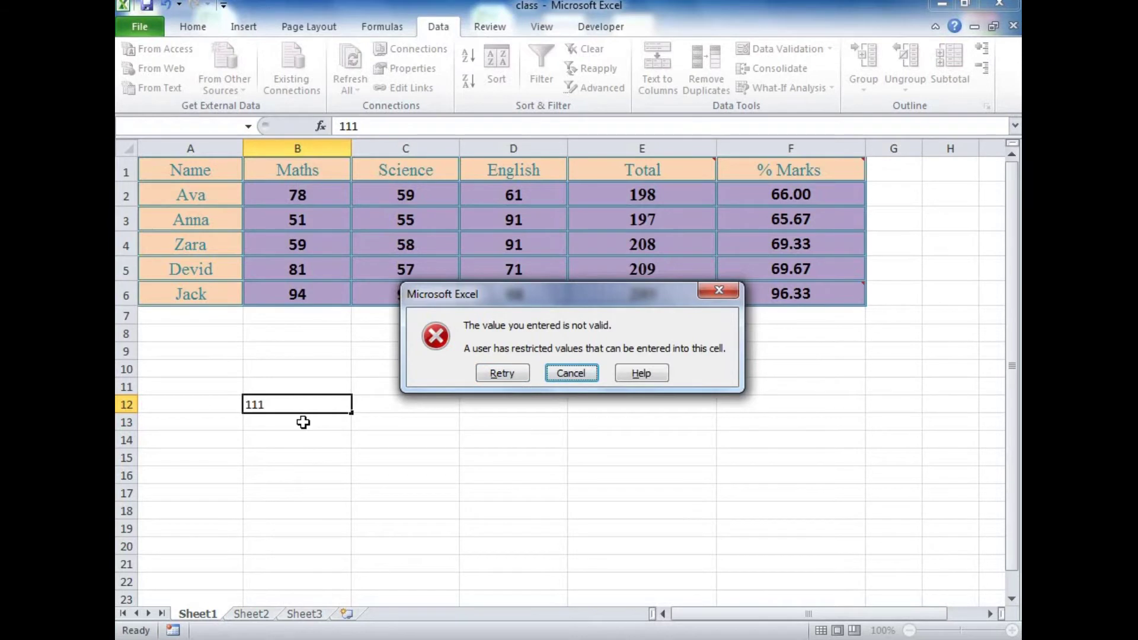
pyautogui.press('Return')
pyautogui.click(302, 422)
pyautogui.press('Right')
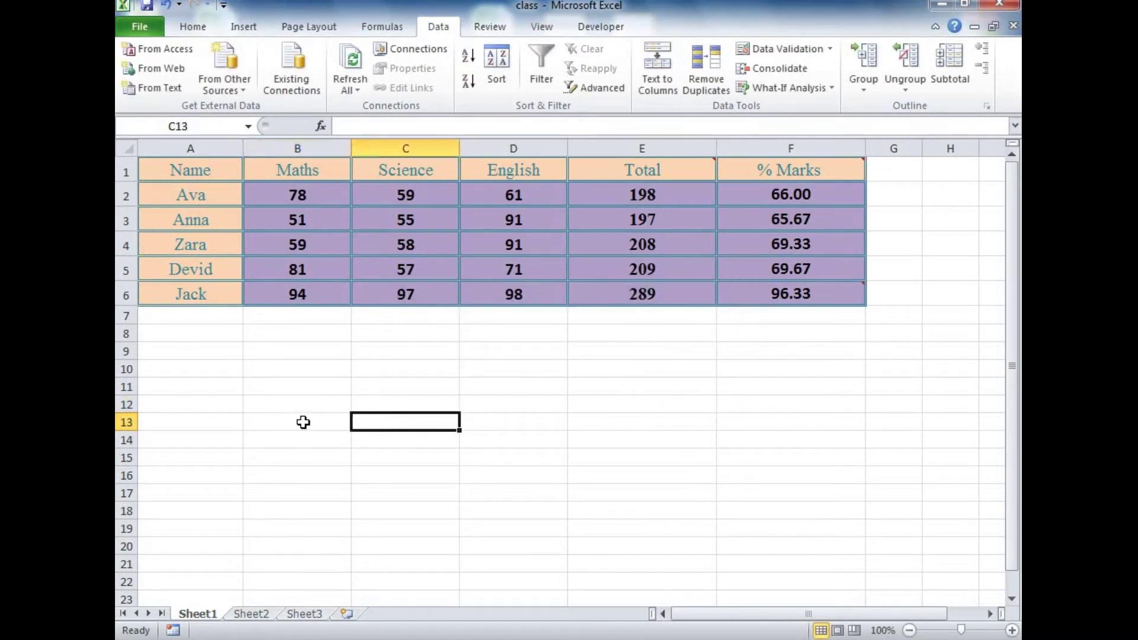
pyautogui.write('120')
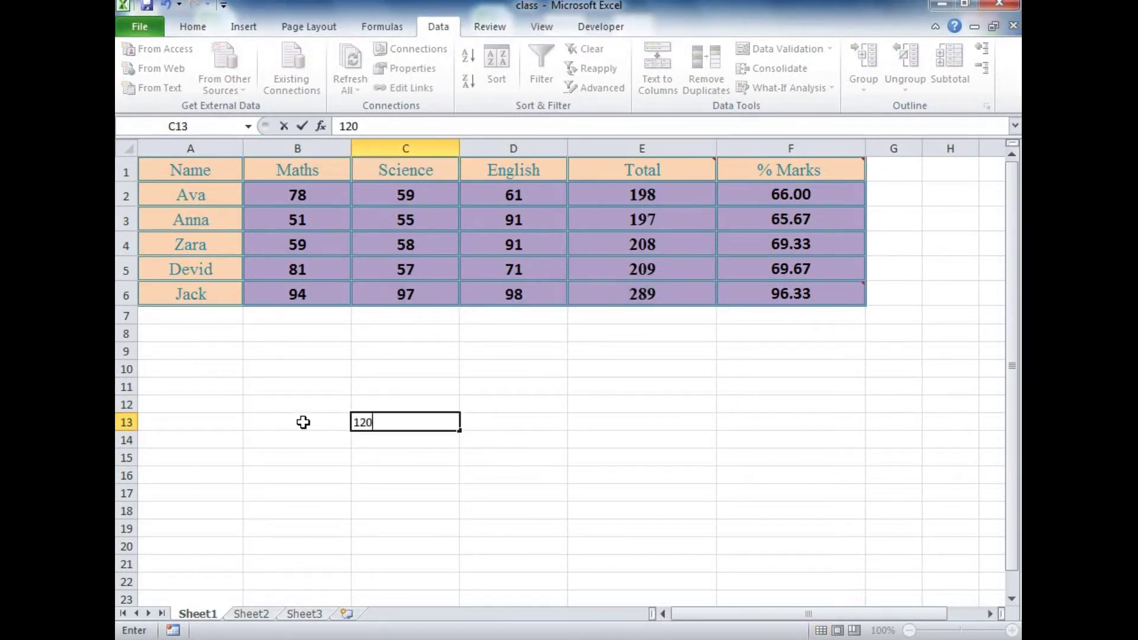
pyautogui.press('Return')
pyautogui.press('Tab')
pyautogui.press('Return')
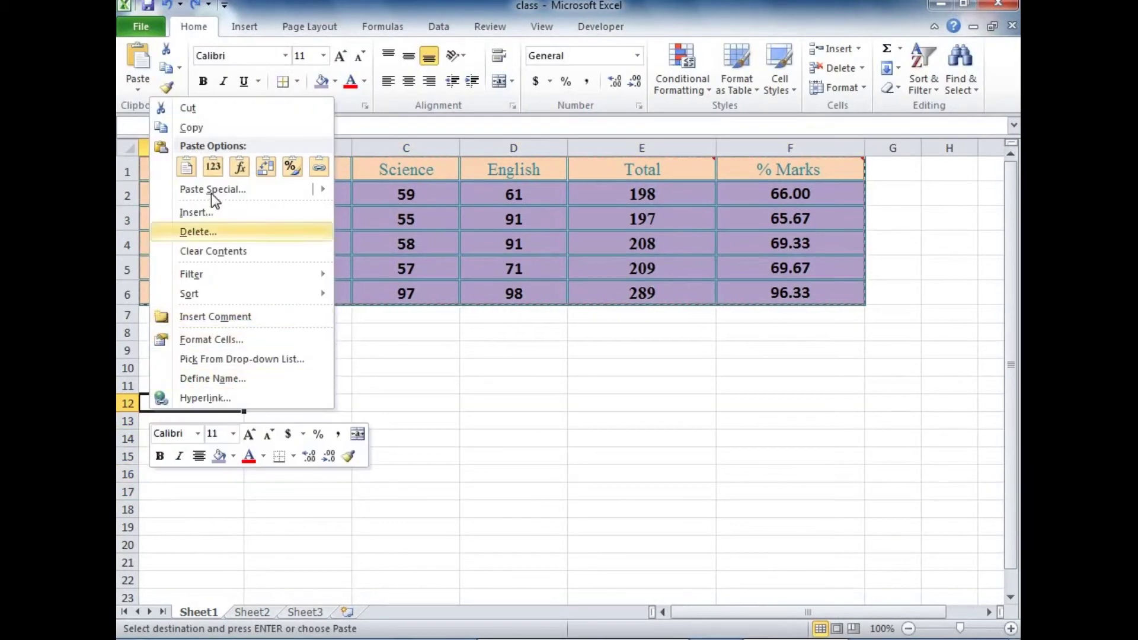
# Paste the entire table at A12 using the source theme
pyautogui.click(211, 189)
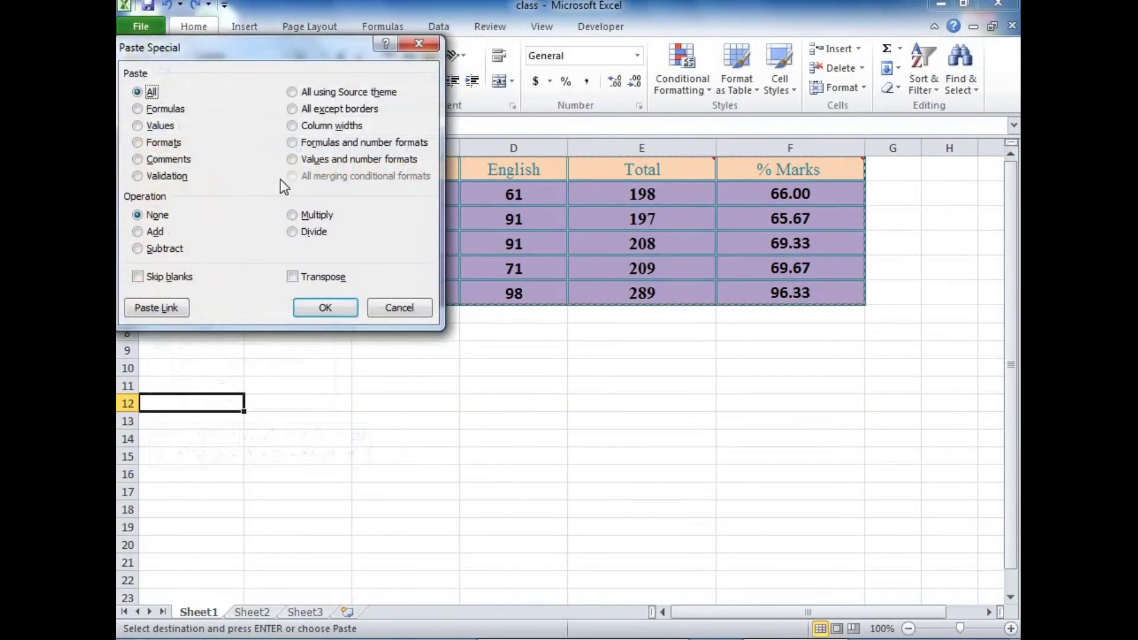
pyautogui.click(292, 93)
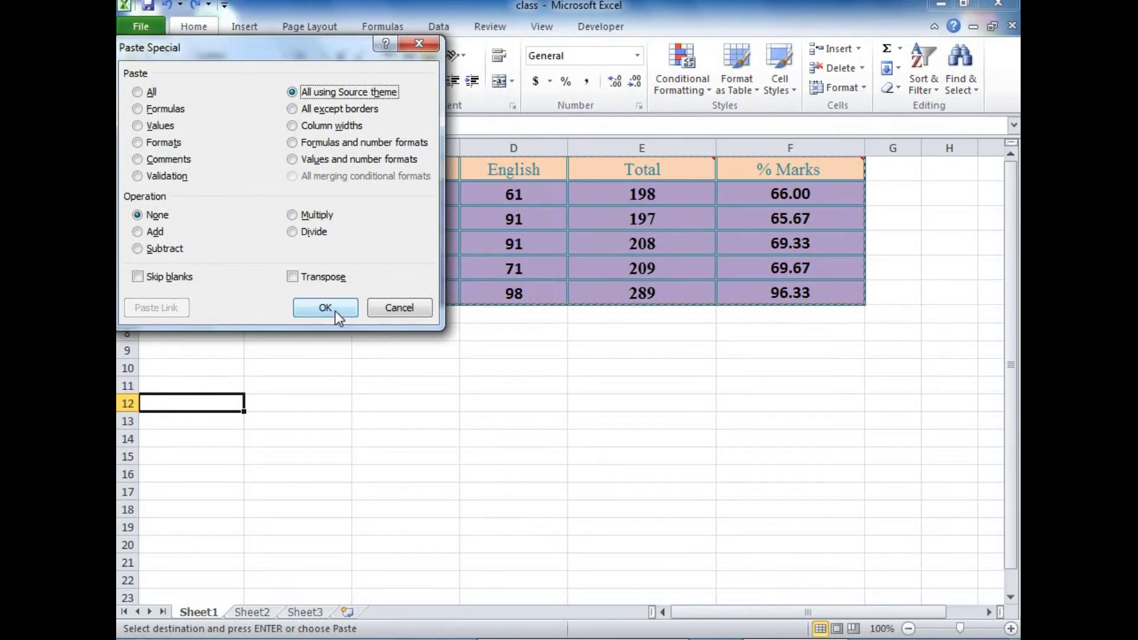
pyautogui.click(326, 308)
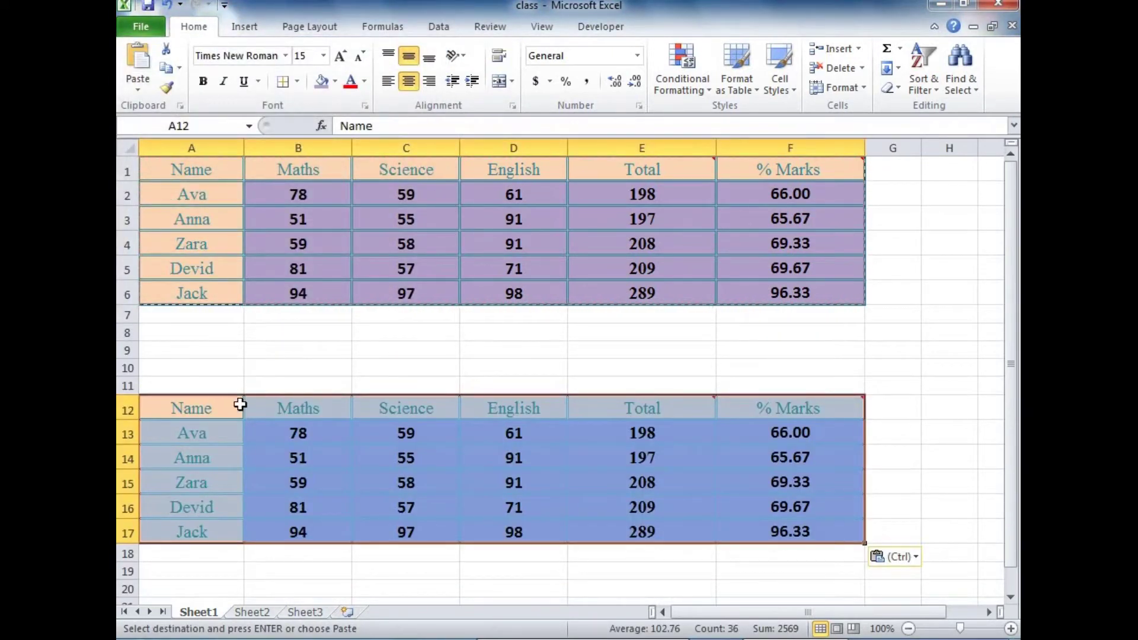
# Check the % Marks and Total formulas in F14, F13, E13 and E16, then undo the paste
pyautogui.click(724, 460)
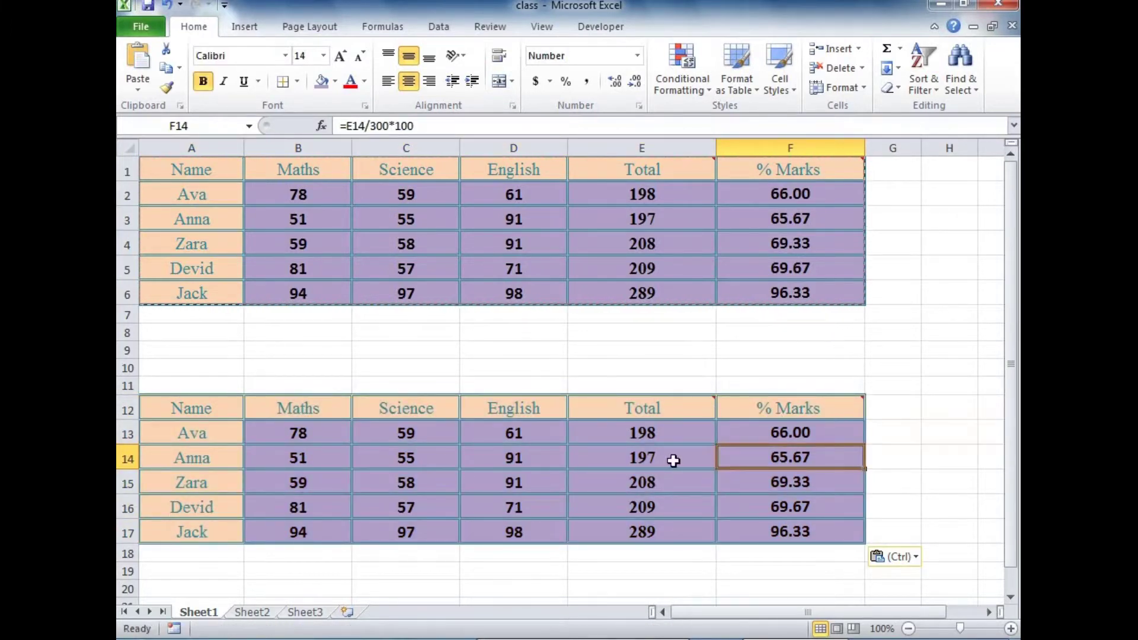
pyautogui.click(799, 439)
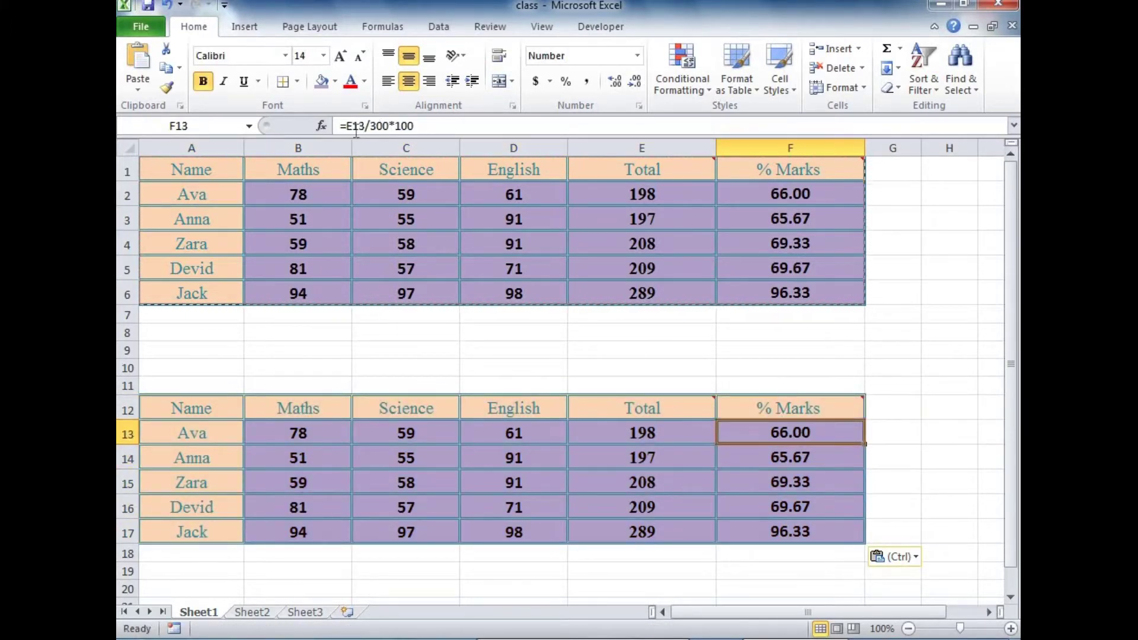
pyautogui.click(646, 442)
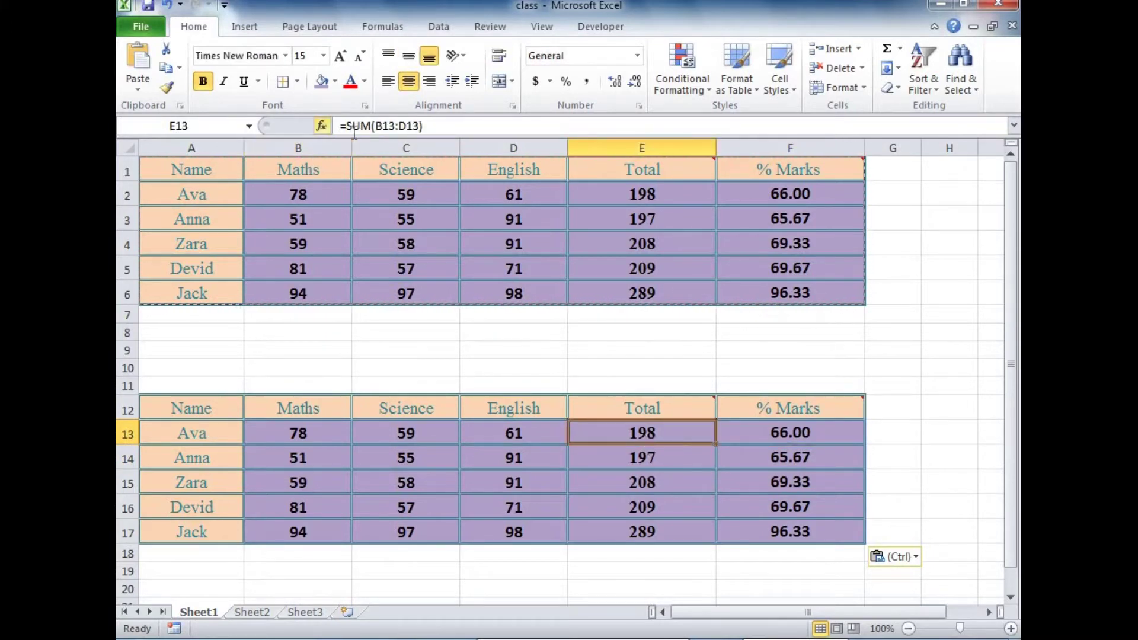
pyautogui.click(649, 499)
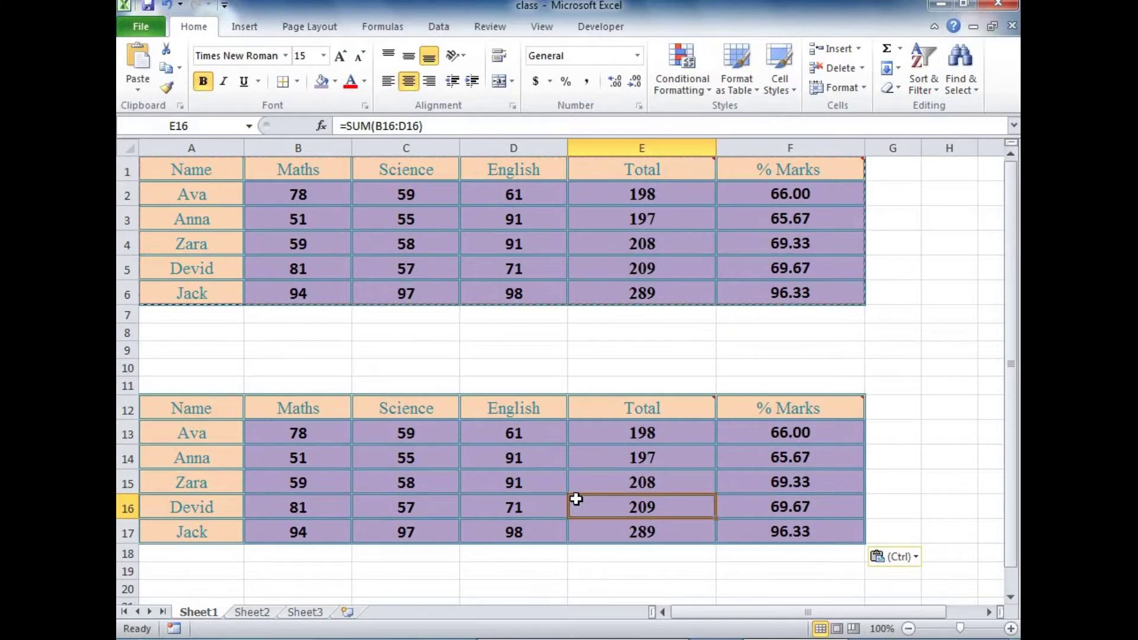
pyautogui.hotkey('ctrl', 'z')
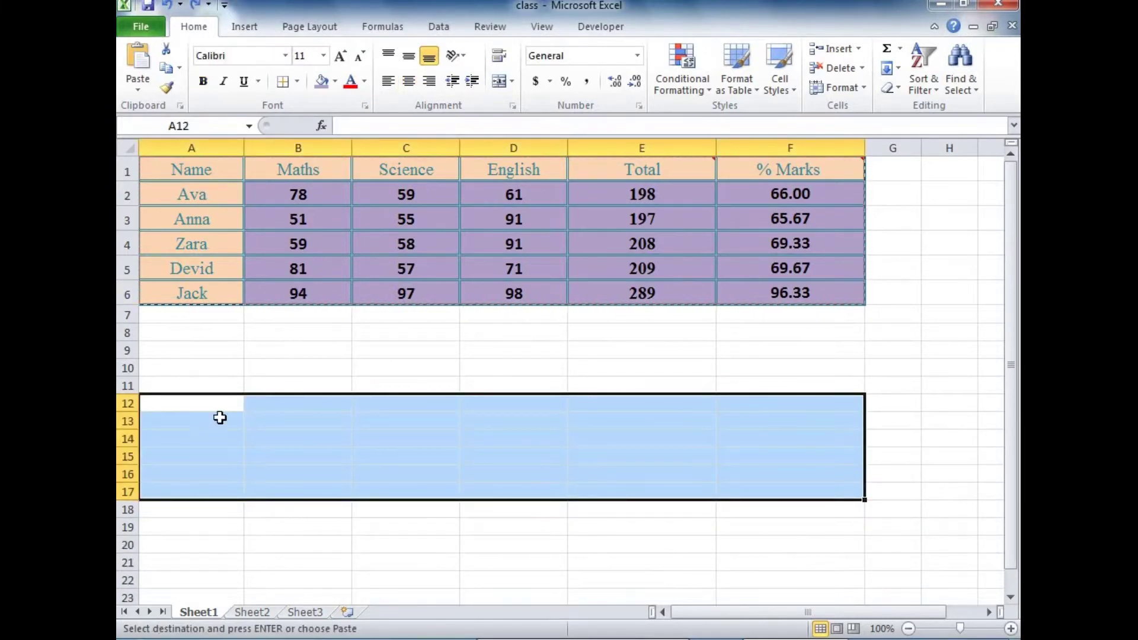
pyautogui.rightClick(197, 406)
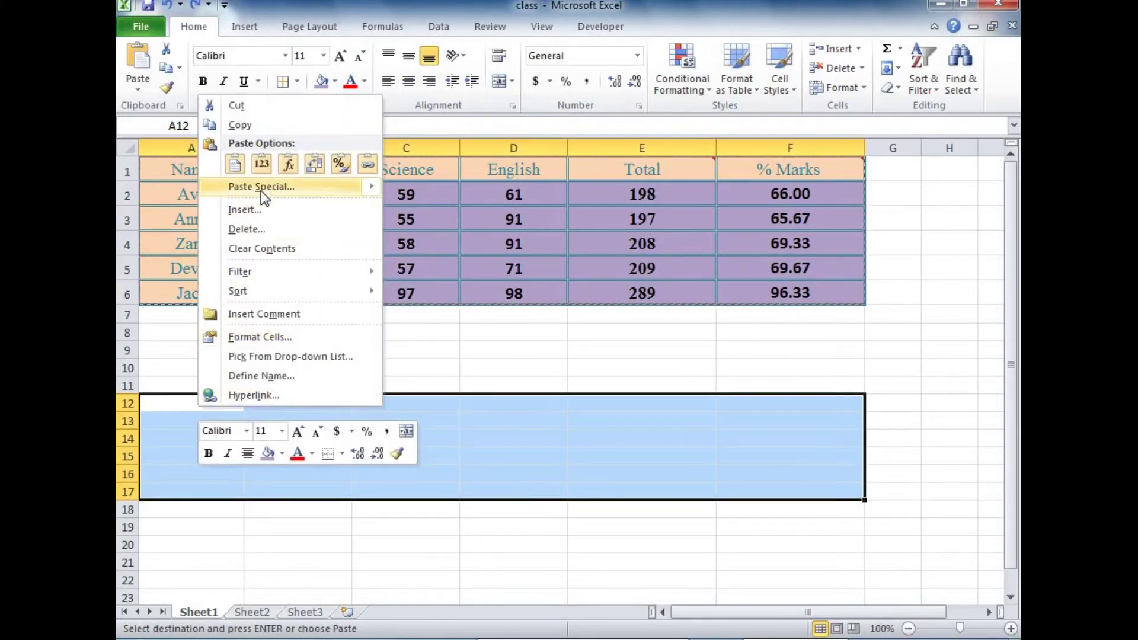
pyautogui.click(261, 188)
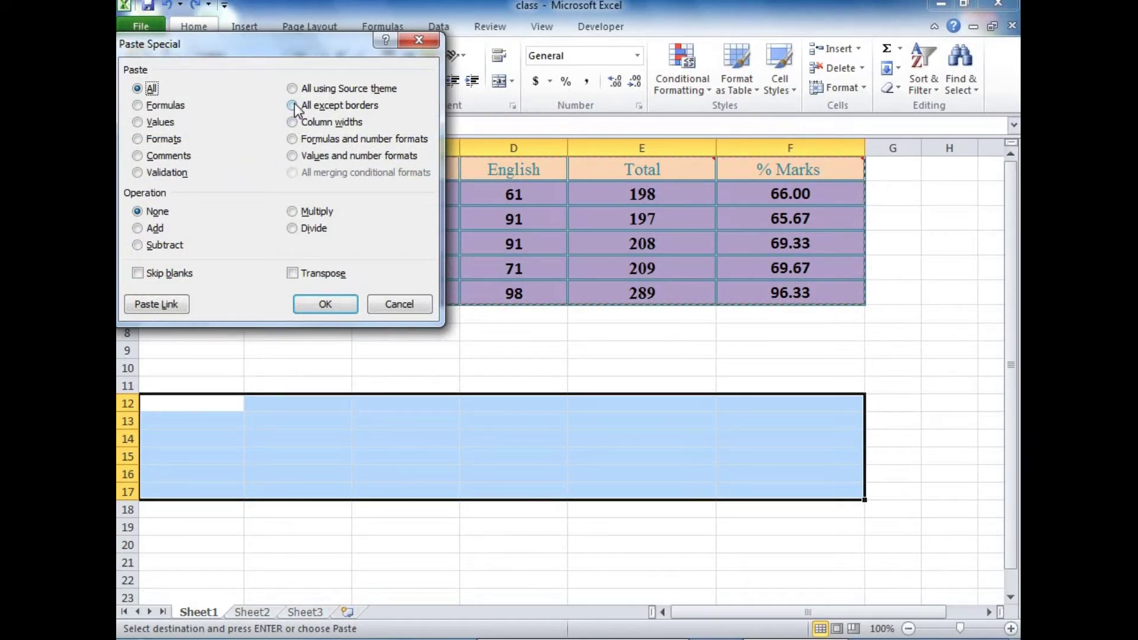
pyautogui.click(293, 105)
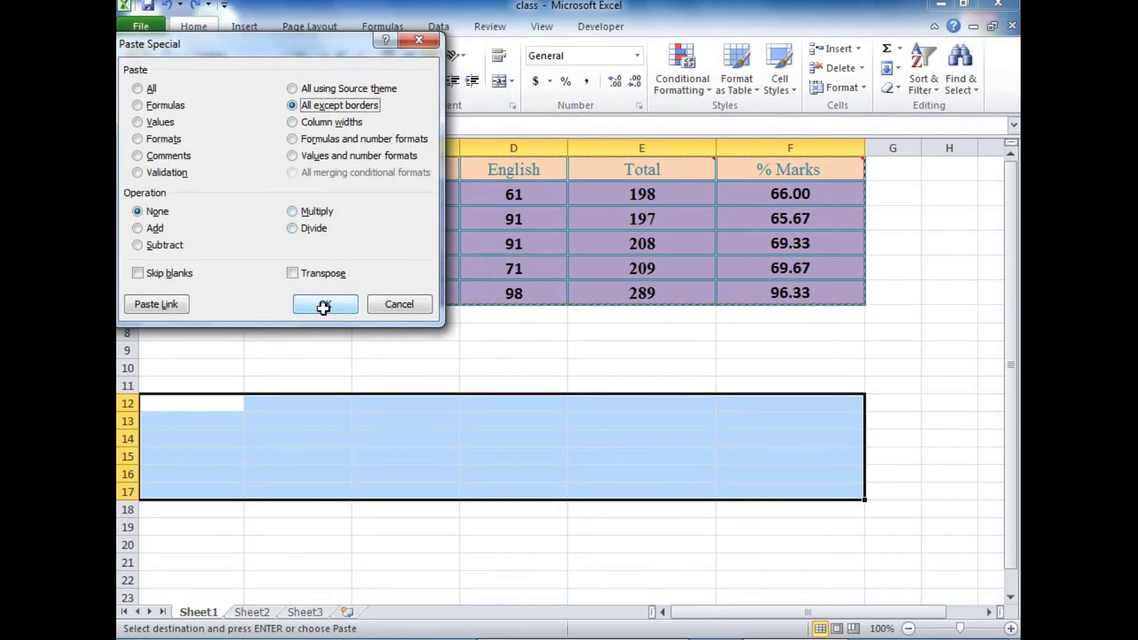
pyautogui.click(323, 307)
pyautogui.click(365, 603)
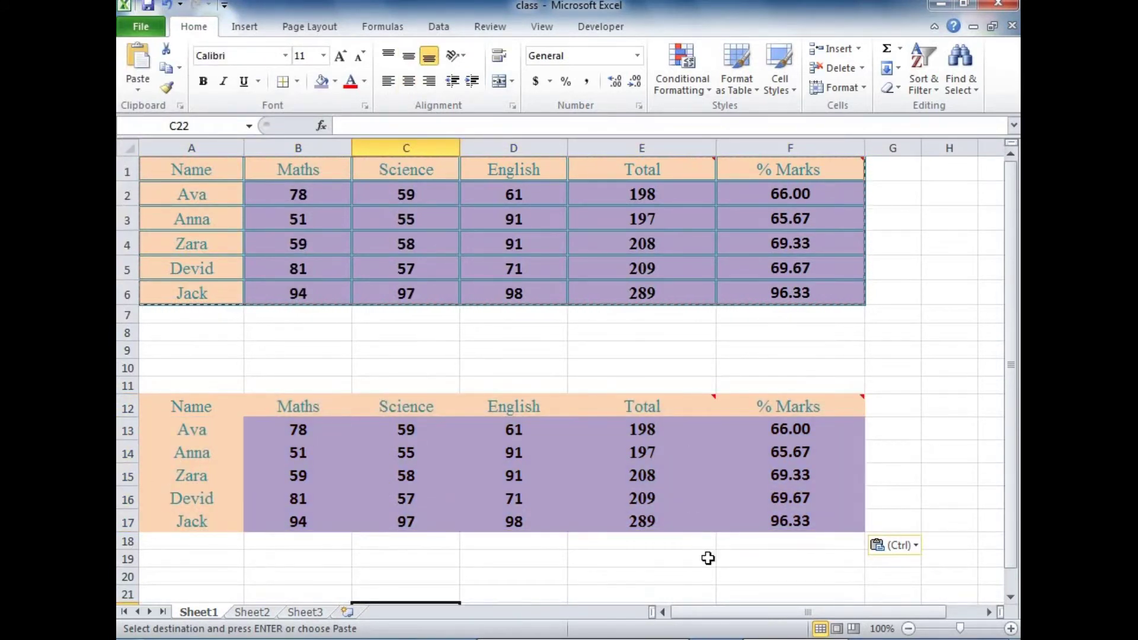
pyautogui.click(797, 430)
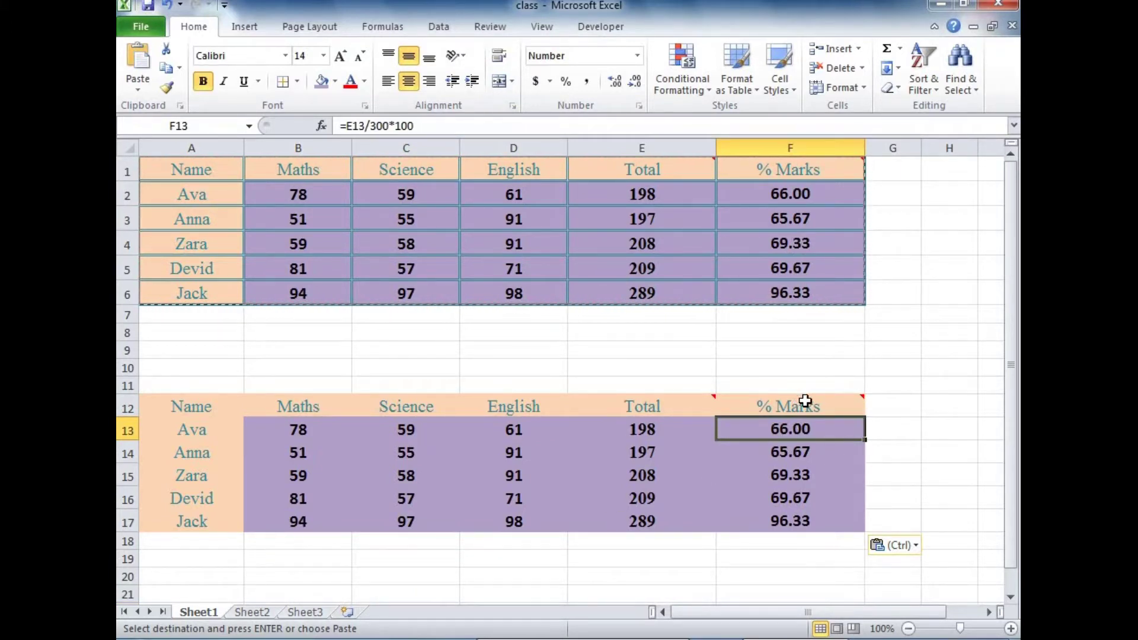
pyautogui.moveTo(788, 407)
pyautogui.click(629, 431)
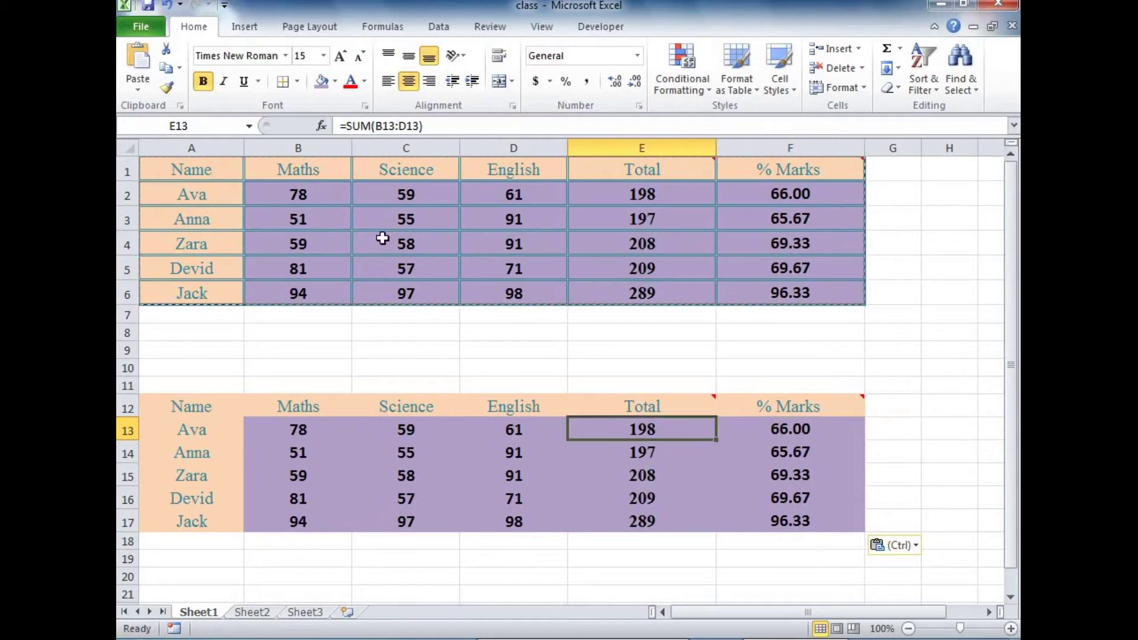
pyautogui.hotkey('ctrl', 'z')
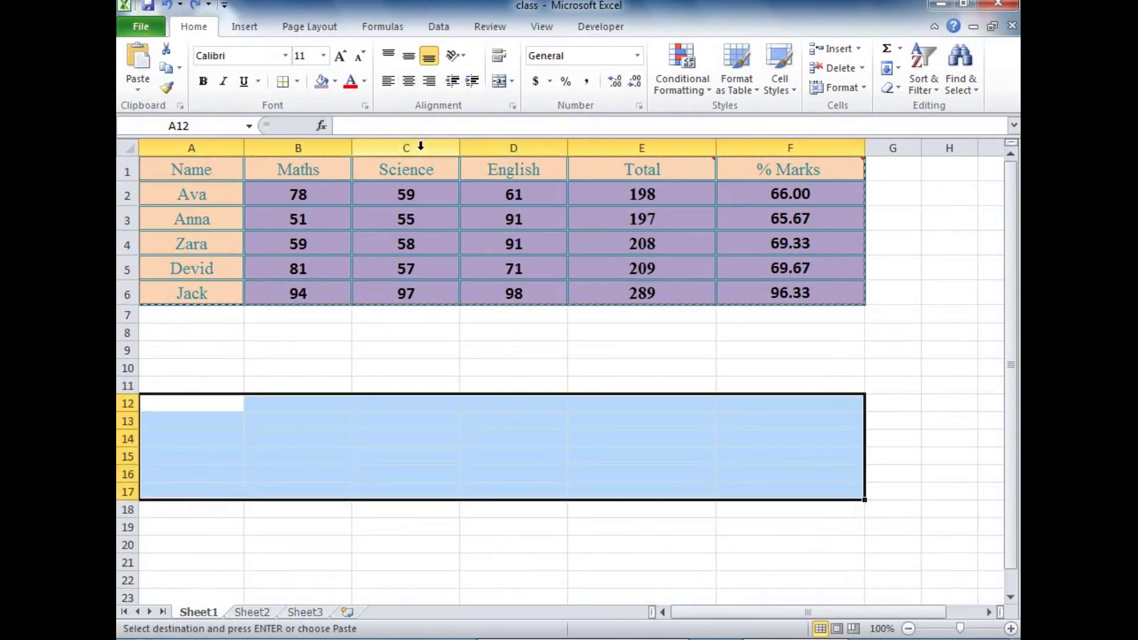
# Apply the marks table's Column widths to the blank rows 12–17 via Paste Special
pyautogui.rightClick(171, 410)
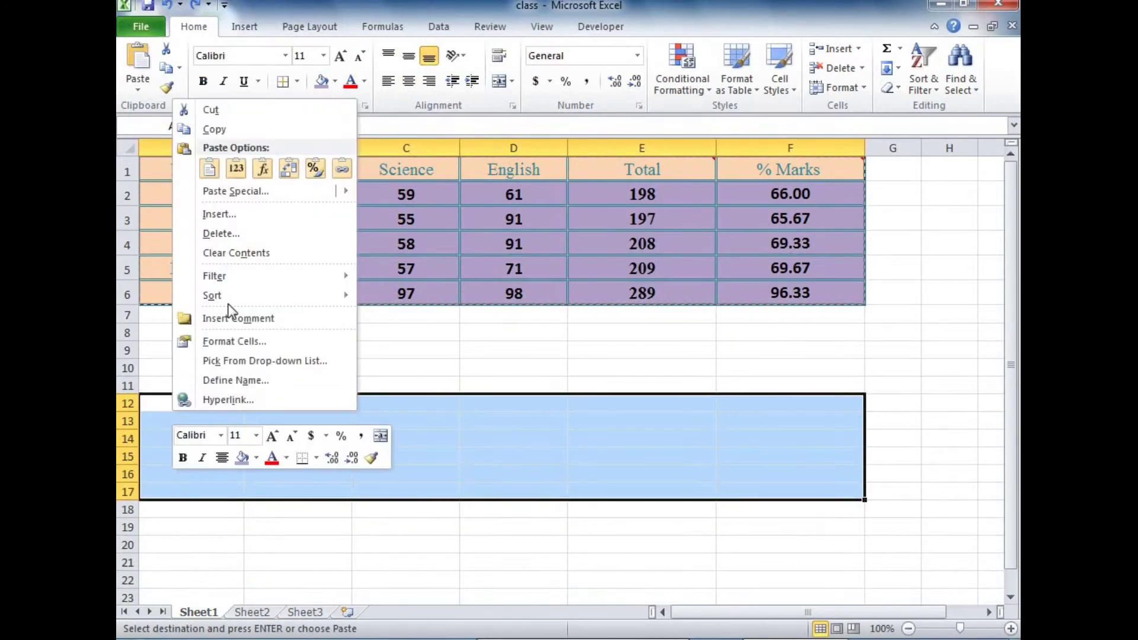
pyautogui.click(252, 195)
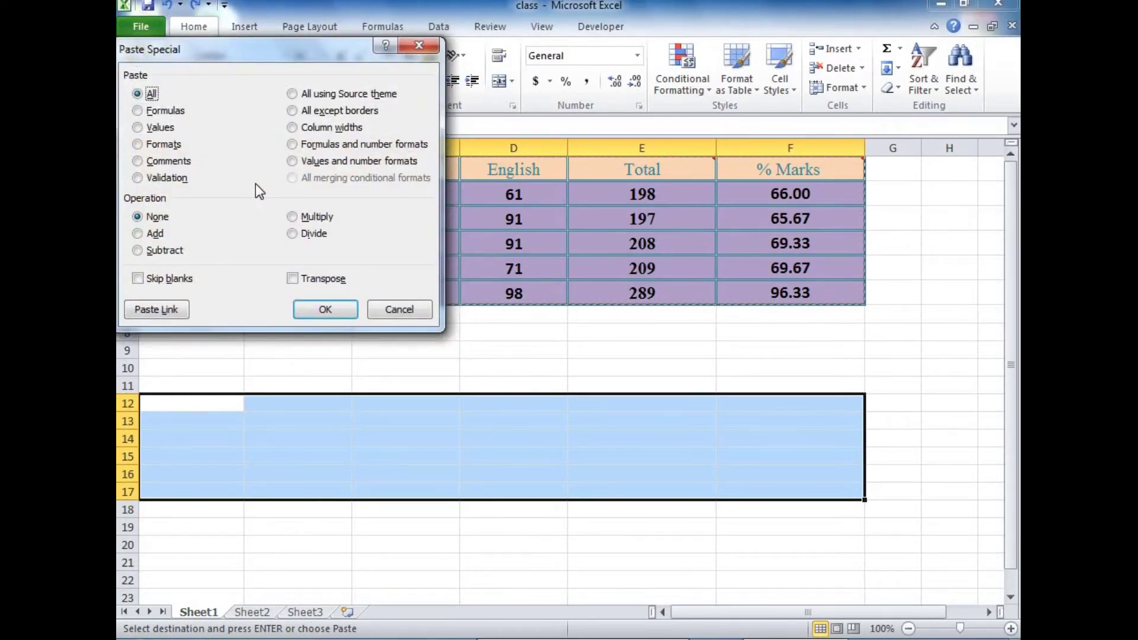
pyautogui.click(303, 128)
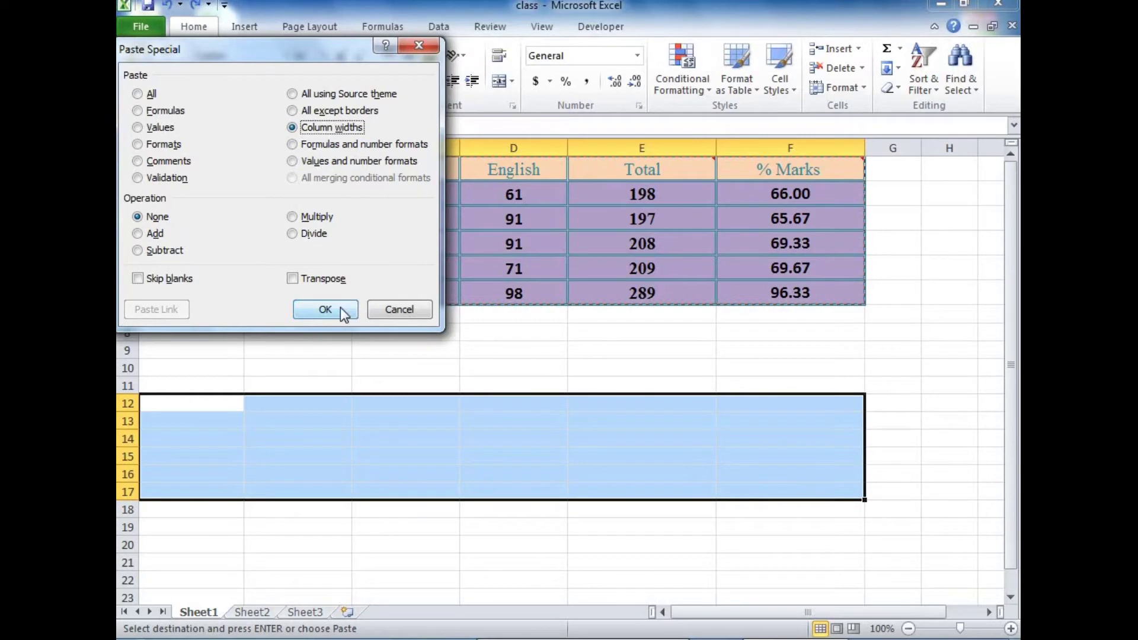
pyautogui.click(326, 309)
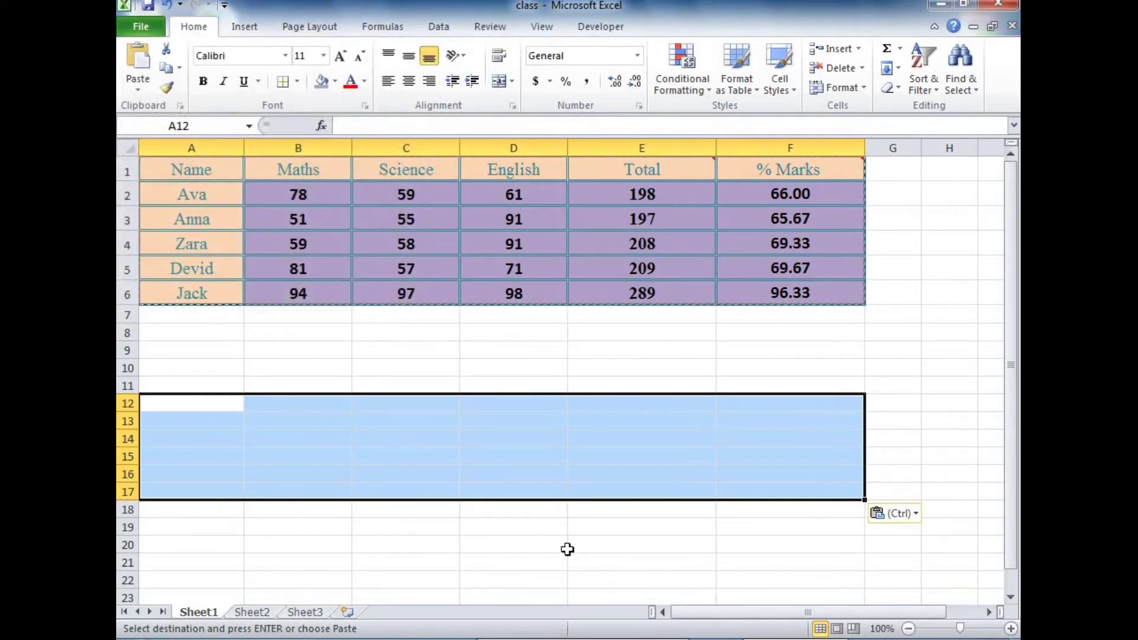
pyautogui.click(990, 613)
pyautogui.click(990, 613)
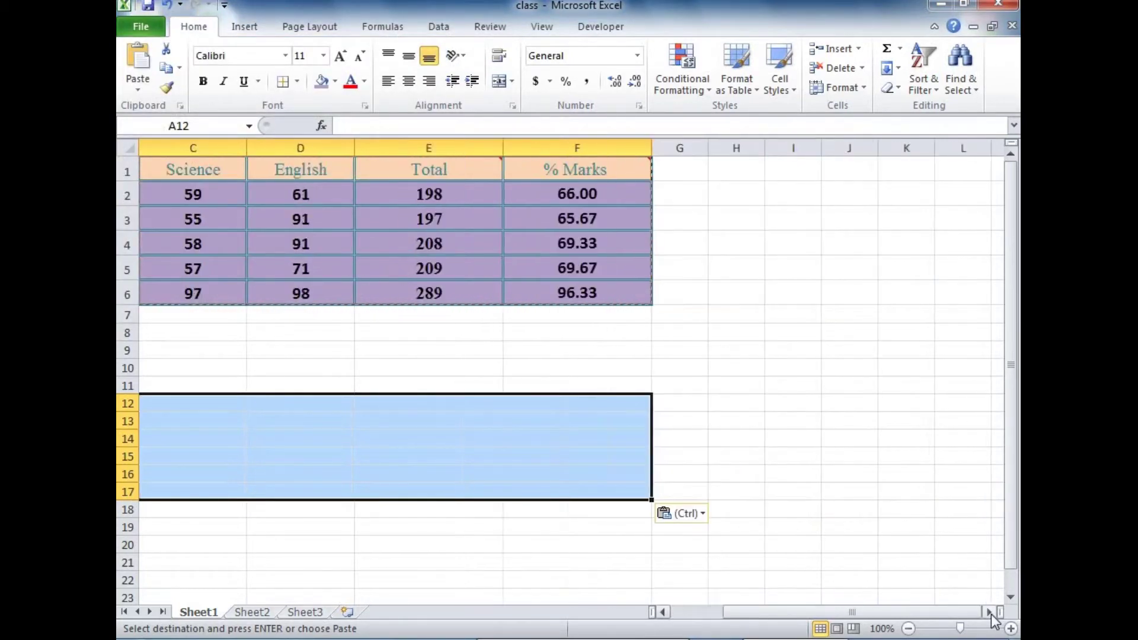
pyautogui.click(990, 613)
pyautogui.click(990, 613)
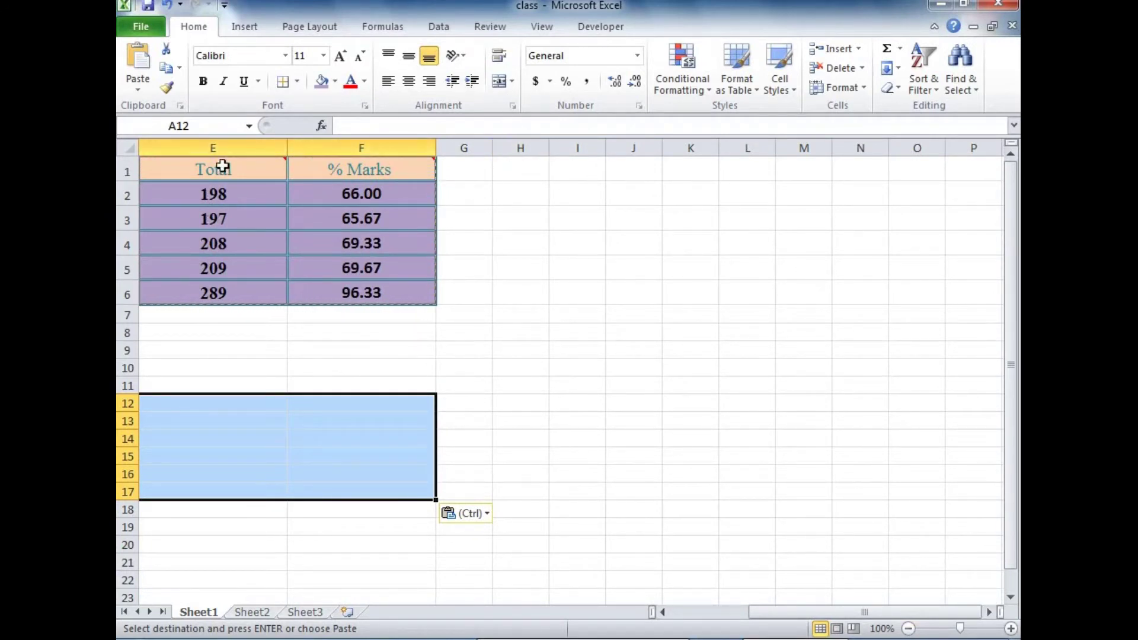
pyautogui.rightClick(530, 175)
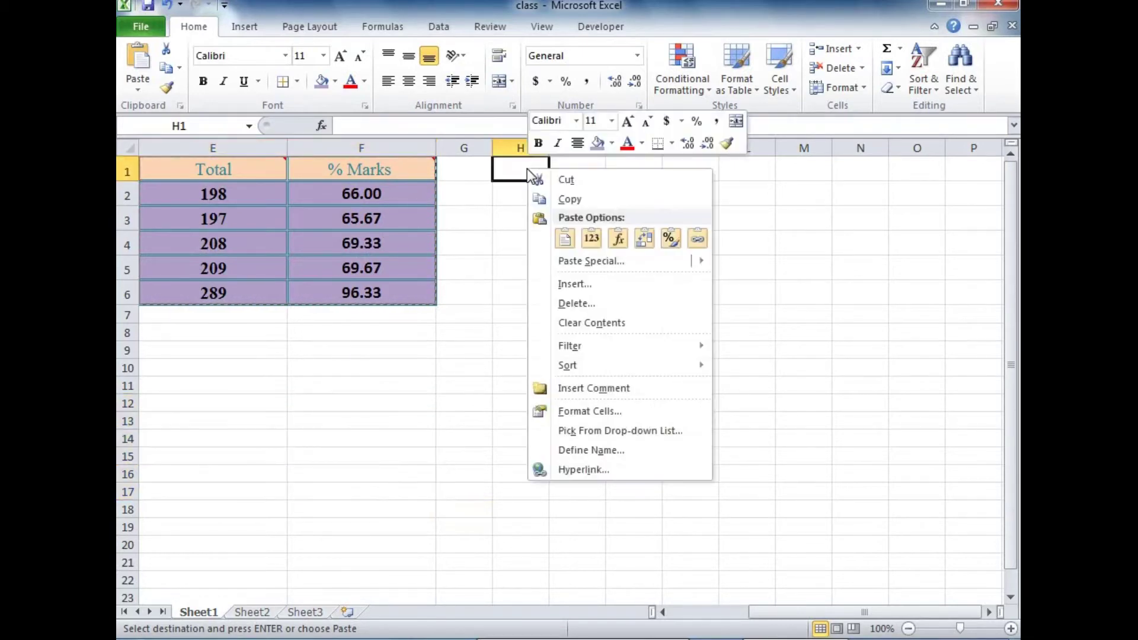
# Paste only Column widths from H1 so columns H–M match A–F
pyautogui.click(638, 262)
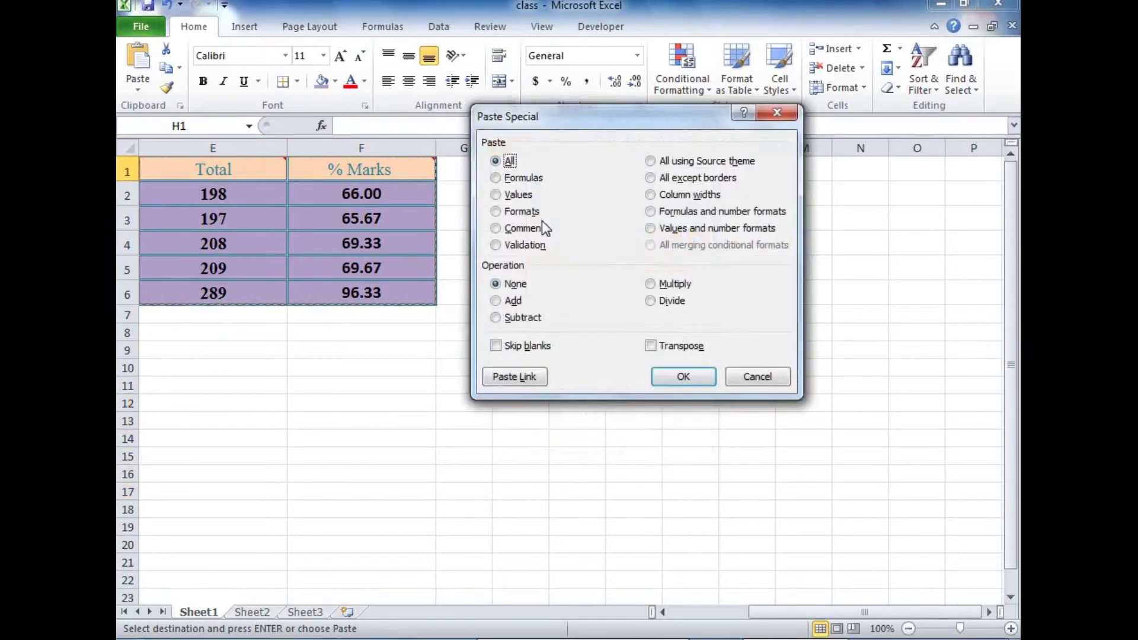
pyautogui.click(668, 196)
pyautogui.click(696, 375)
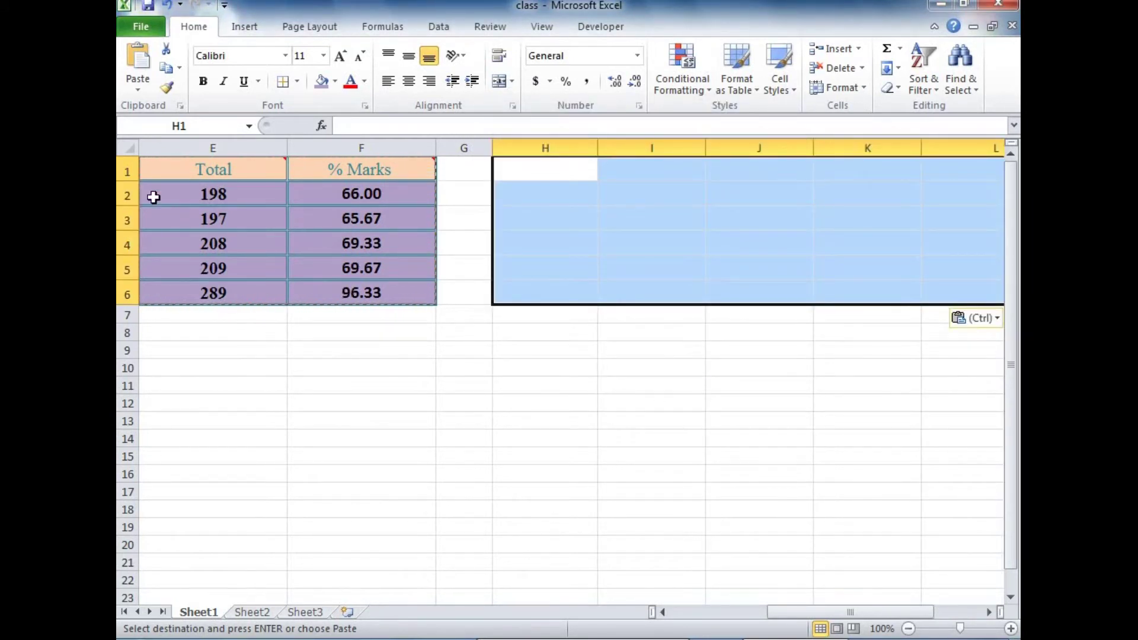
# Compare column M's width against column F to confirm they match
pyautogui.click(989, 611)
pyautogui.click(988, 611)
pyautogui.click(990, 612)
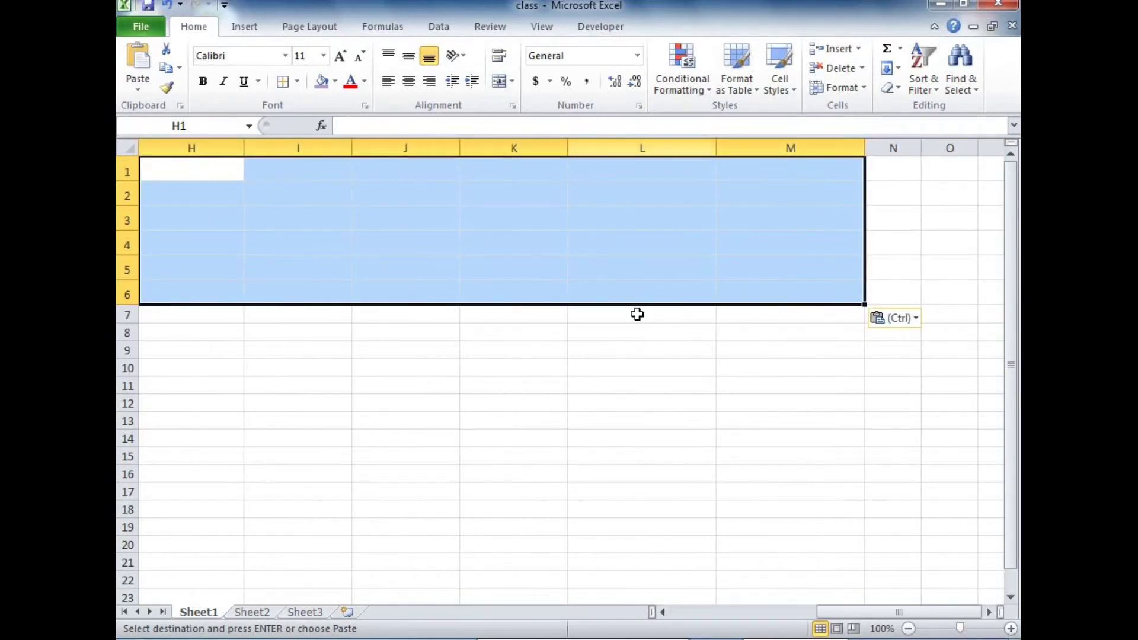
pyautogui.moveTo(884, 615); pyautogui.dragTo(785, 603)
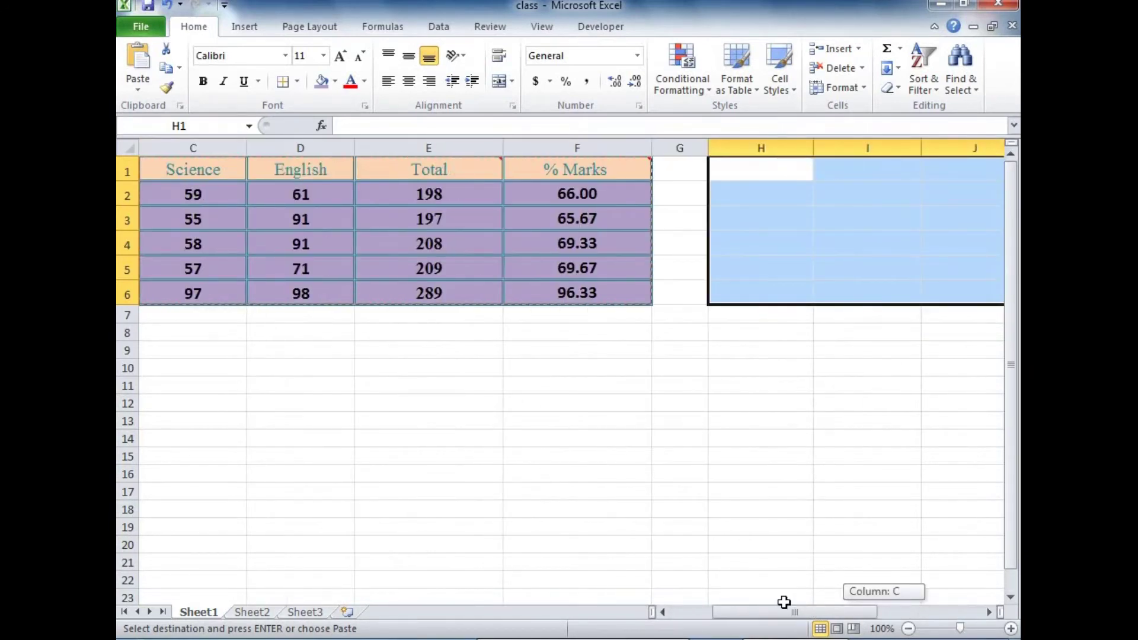
pyautogui.moveTo(653, 148); pyautogui.dragTo(653, 148)
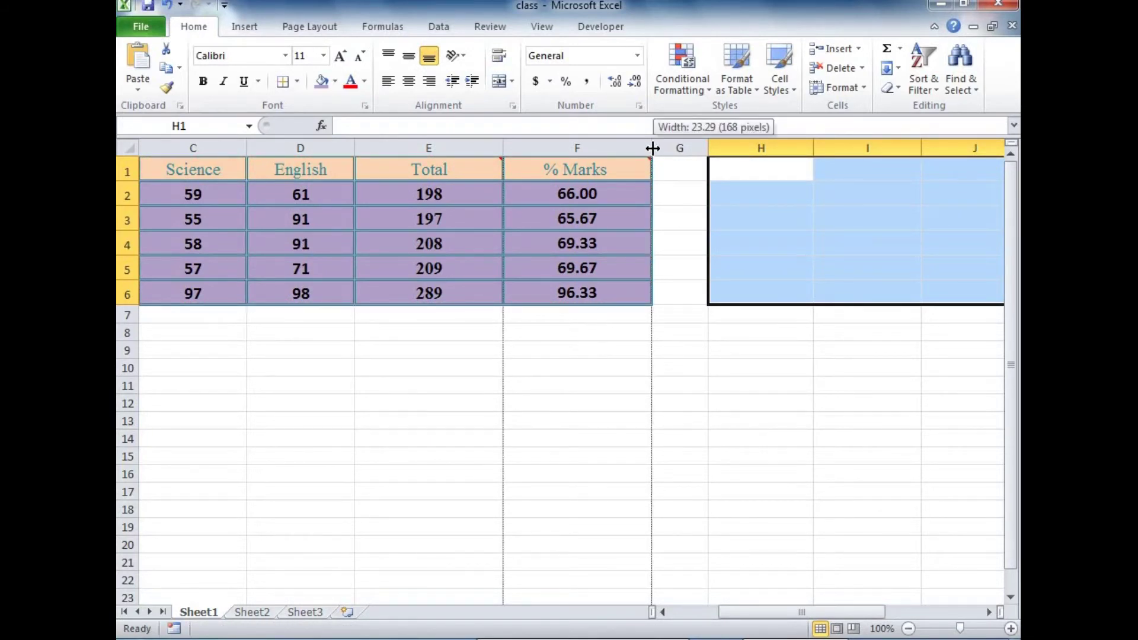
pyautogui.click(988, 612)
pyautogui.click(989, 611)
pyautogui.click(988, 612)
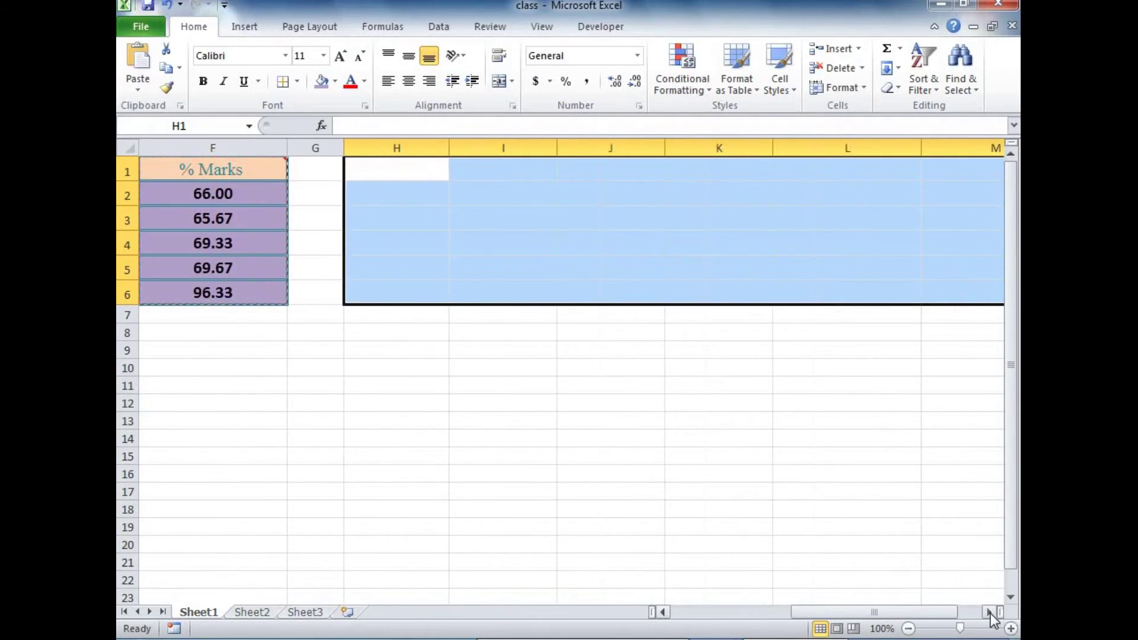
pyautogui.click(989, 612)
pyautogui.click(989, 611)
pyautogui.click(989, 612)
pyautogui.moveTo(759, 148); pyautogui.dragTo(865, 151)
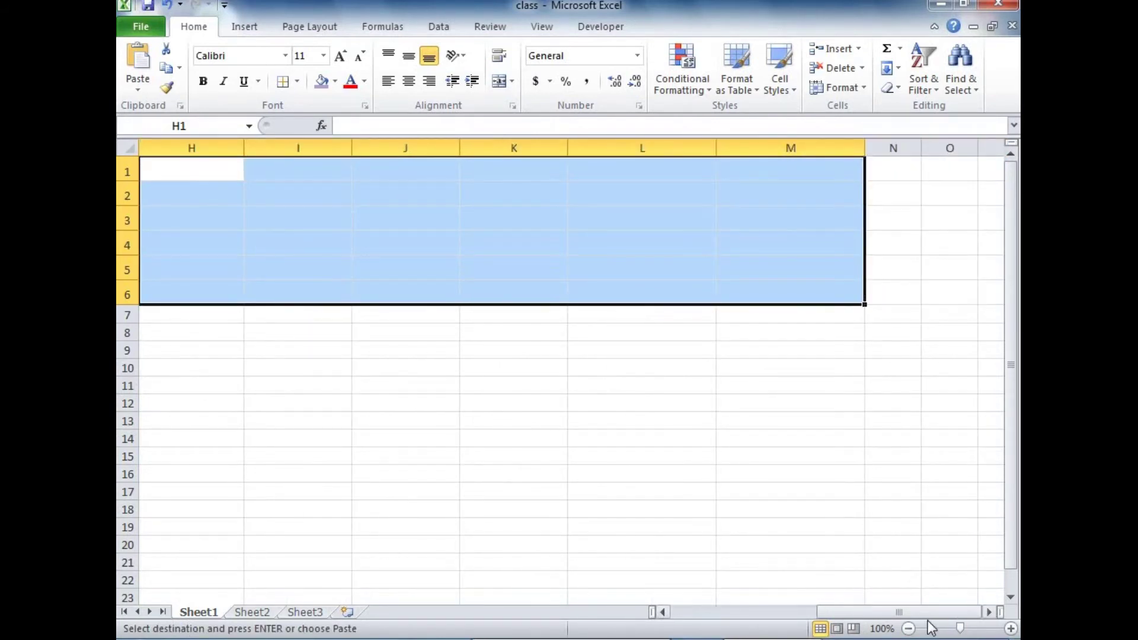
pyautogui.moveTo(930, 614); pyautogui.dragTo(692, 627)
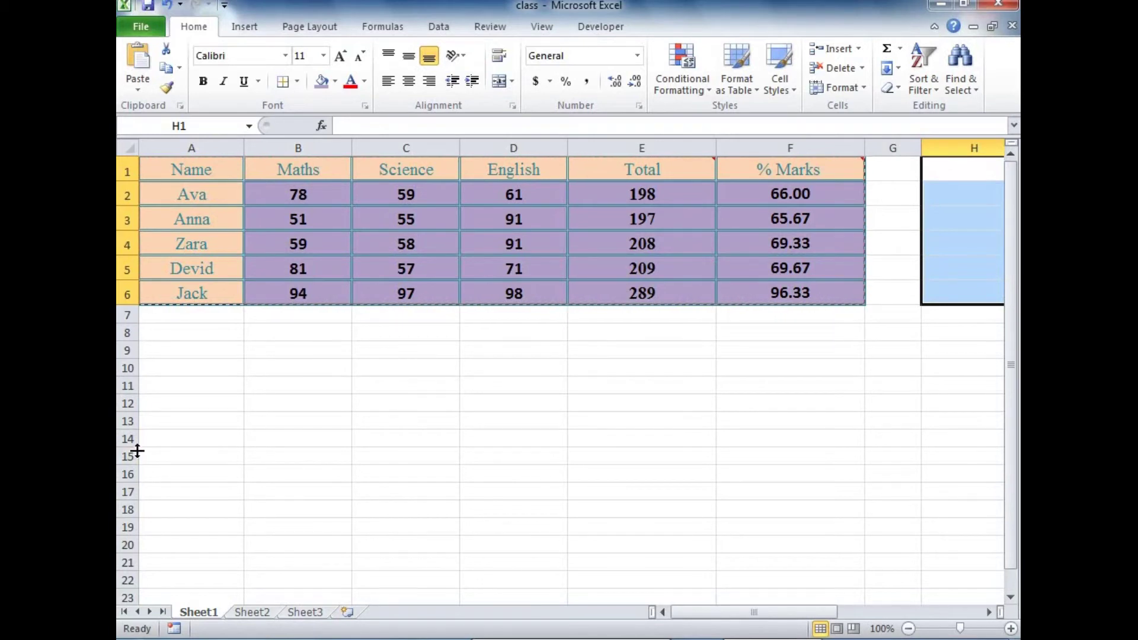
# Paste only the formulas and number formats of the copied marks table at A11
pyautogui.click(167, 384)
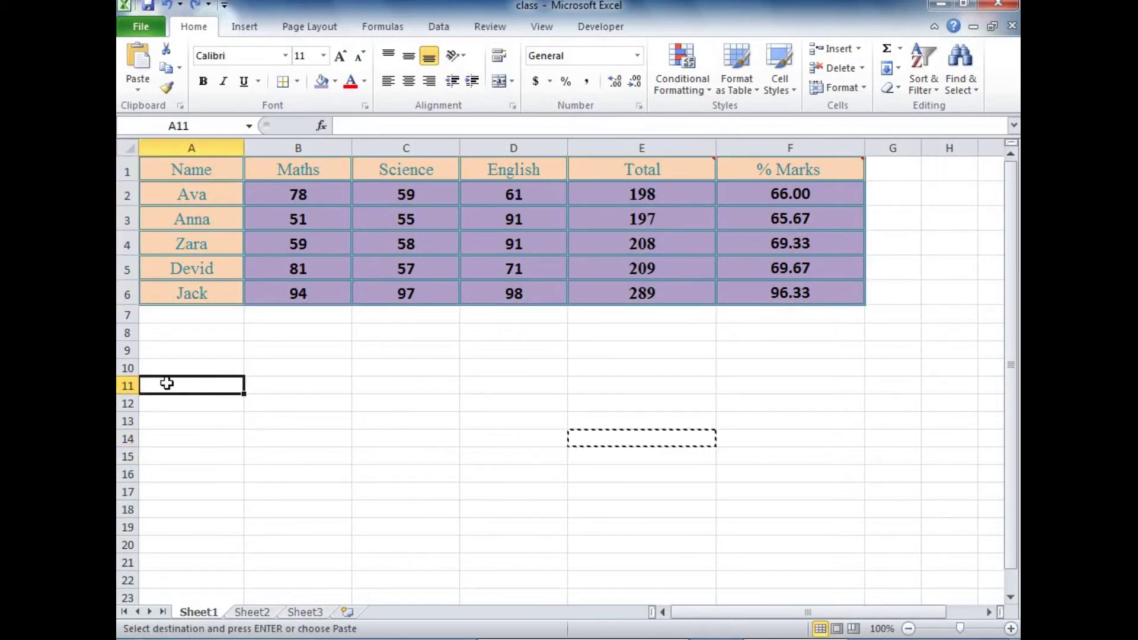
pyautogui.rightClick(168, 386)
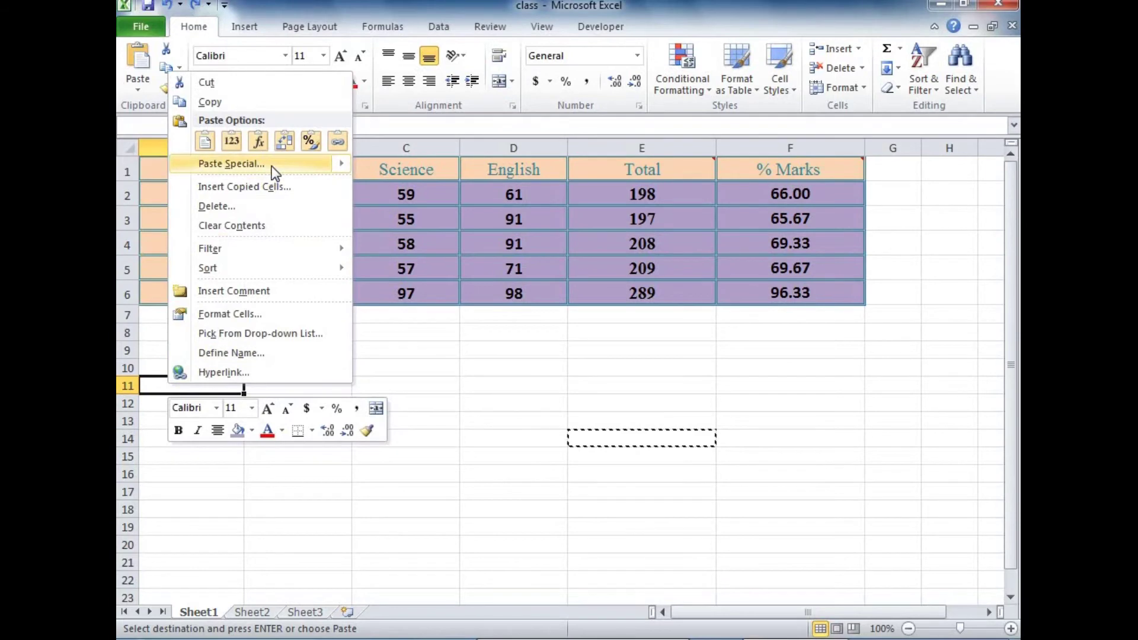
pyautogui.click(271, 166)
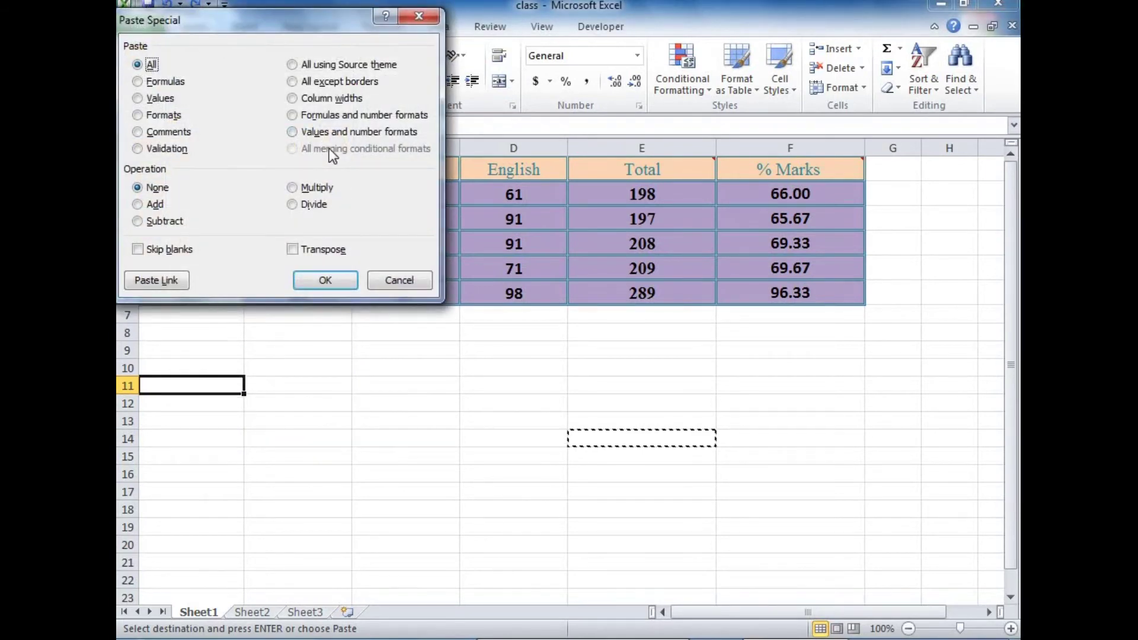
pyautogui.click(293, 117)
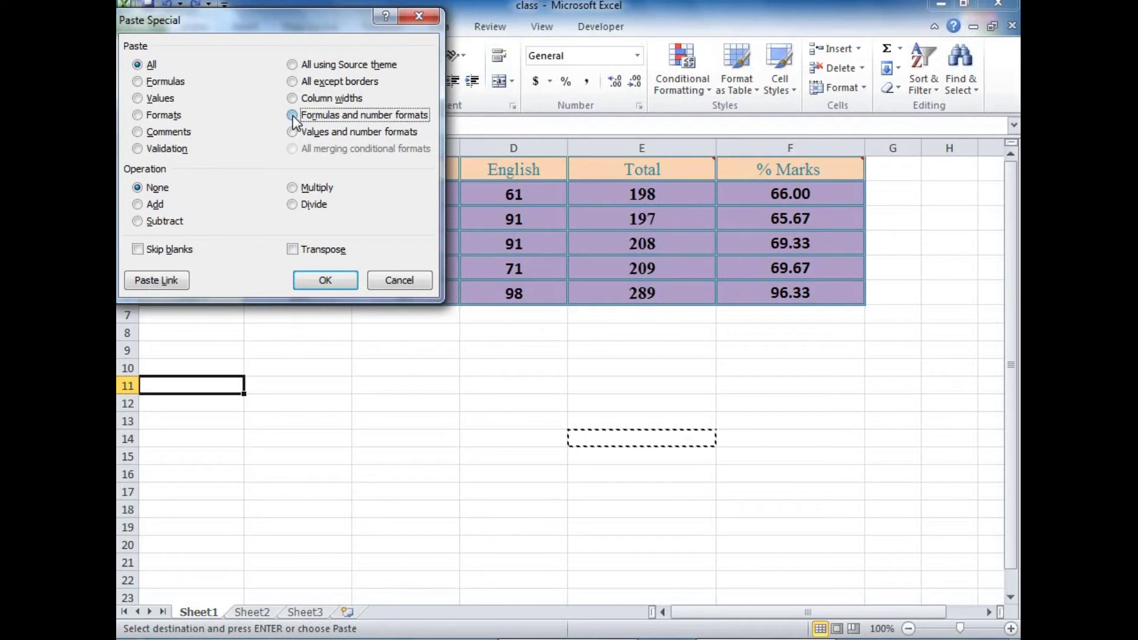
pyautogui.click(320, 278)
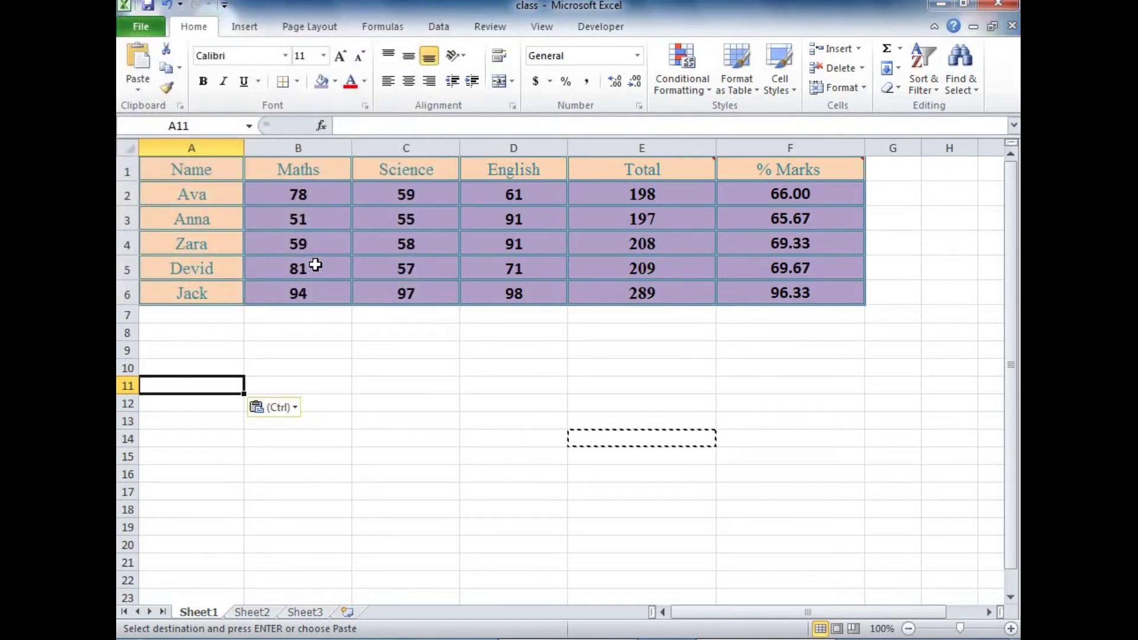
# Review the pasted headings, names, marks, Total and % Marks formulas, then undo the paste
pyautogui.click(735, 386)
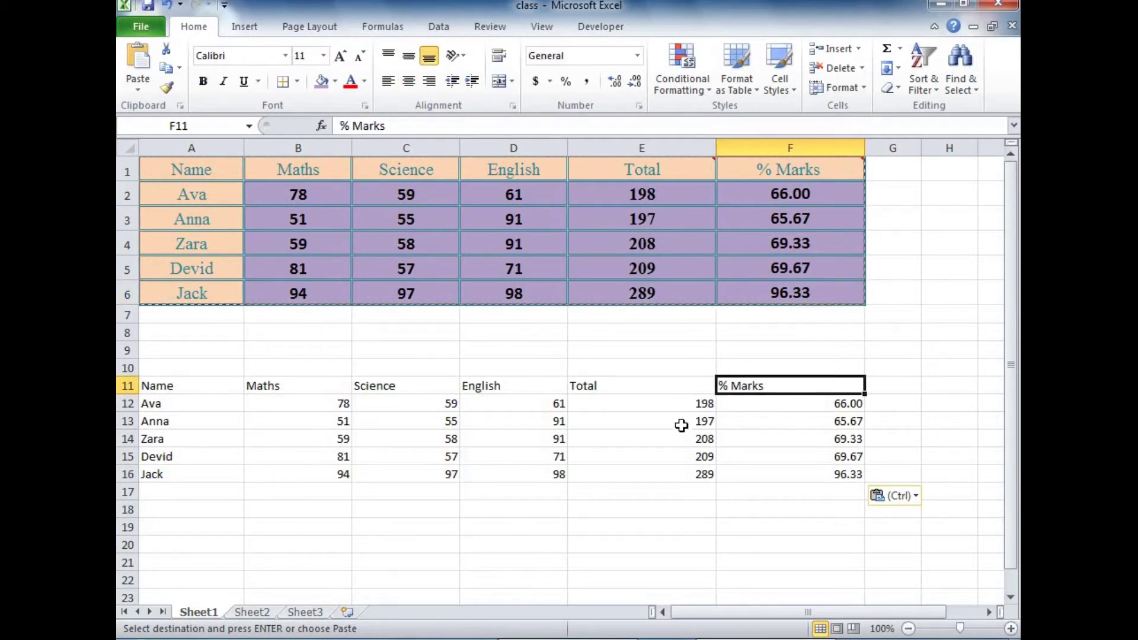
pyautogui.click(165, 409)
pyautogui.click(172, 420)
pyautogui.click(313, 424)
pyautogui.click(433, 424)
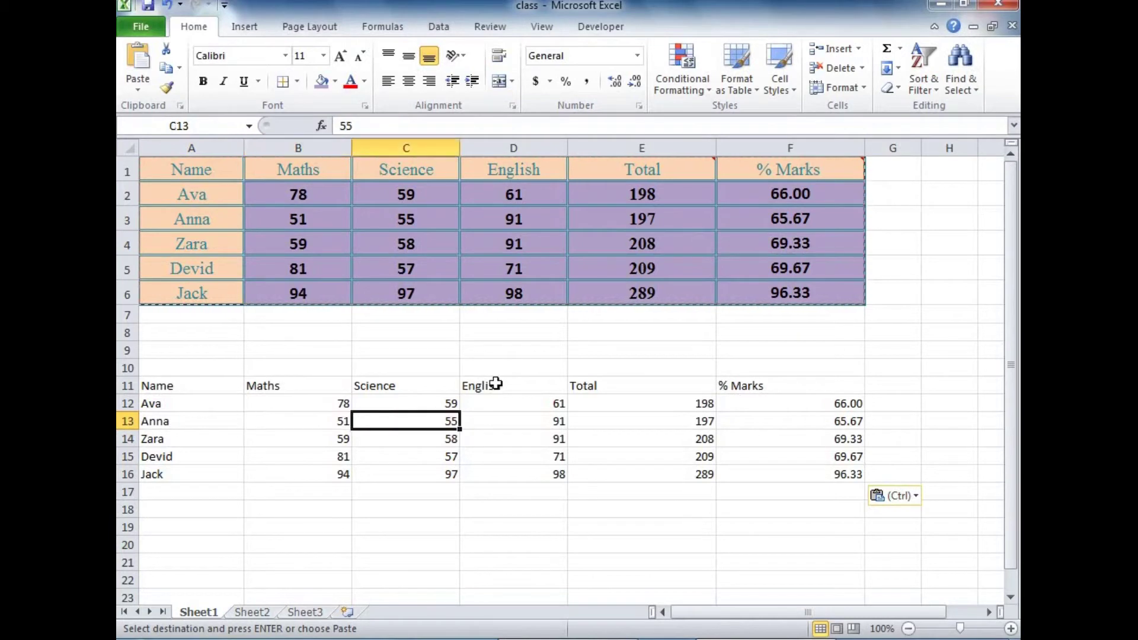
pyautogui.click(709, 402)
pyautogui.click(815, 420)
pyautogui.click(800, 471)
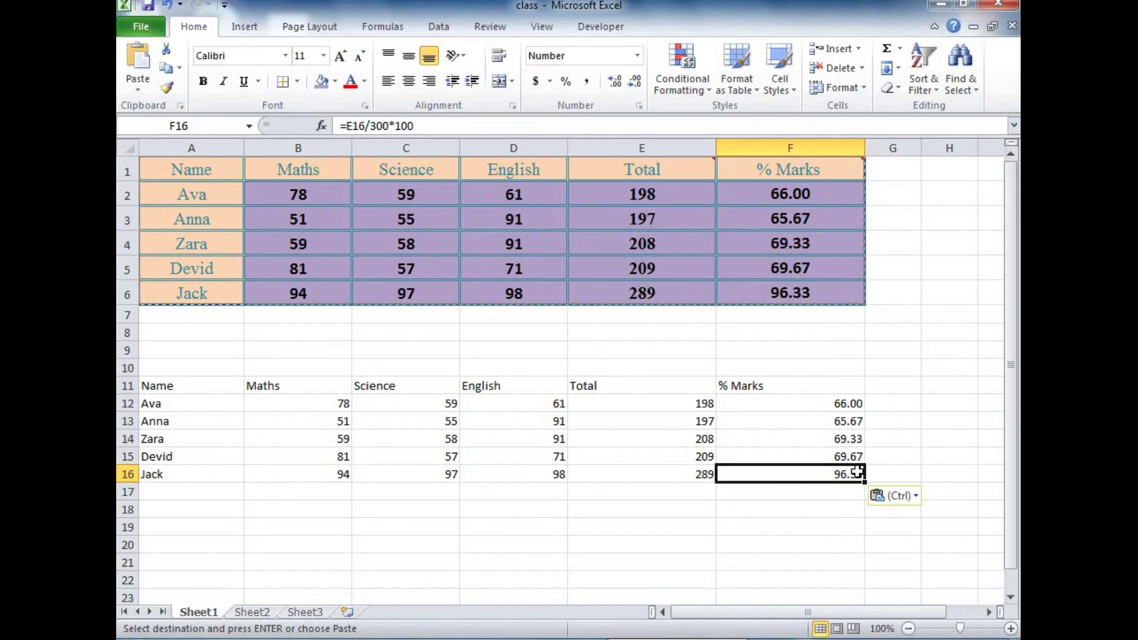
pyautogui.hotkey('ctrl', 'z')
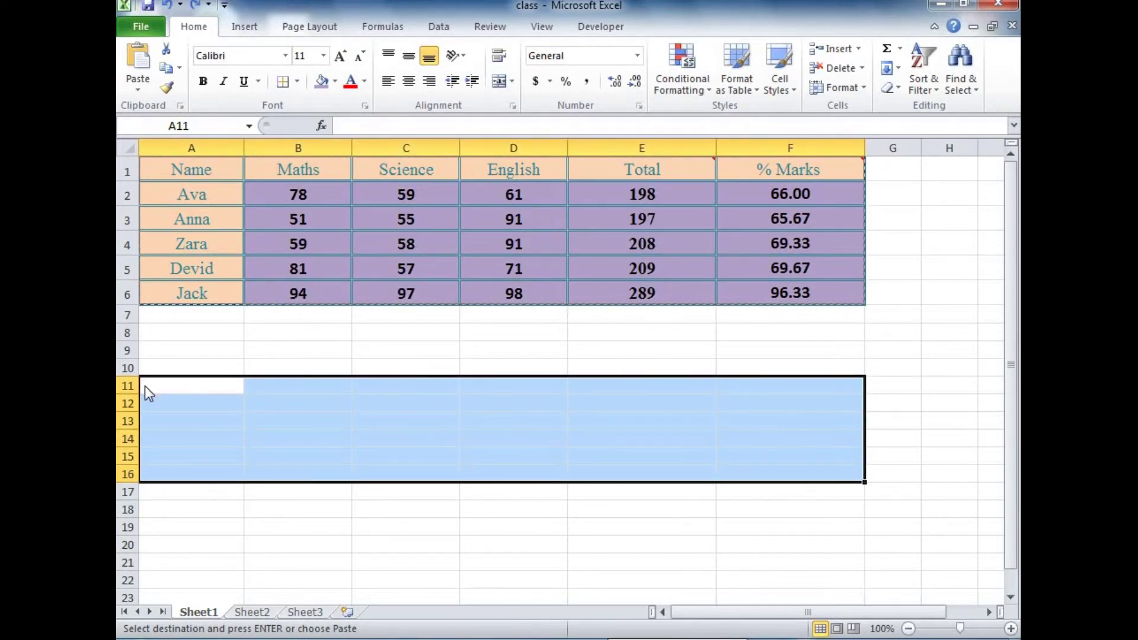
# Paste only the values and number formats of the marks table into A11:F16
pyautogui.rightClick(146, 386)
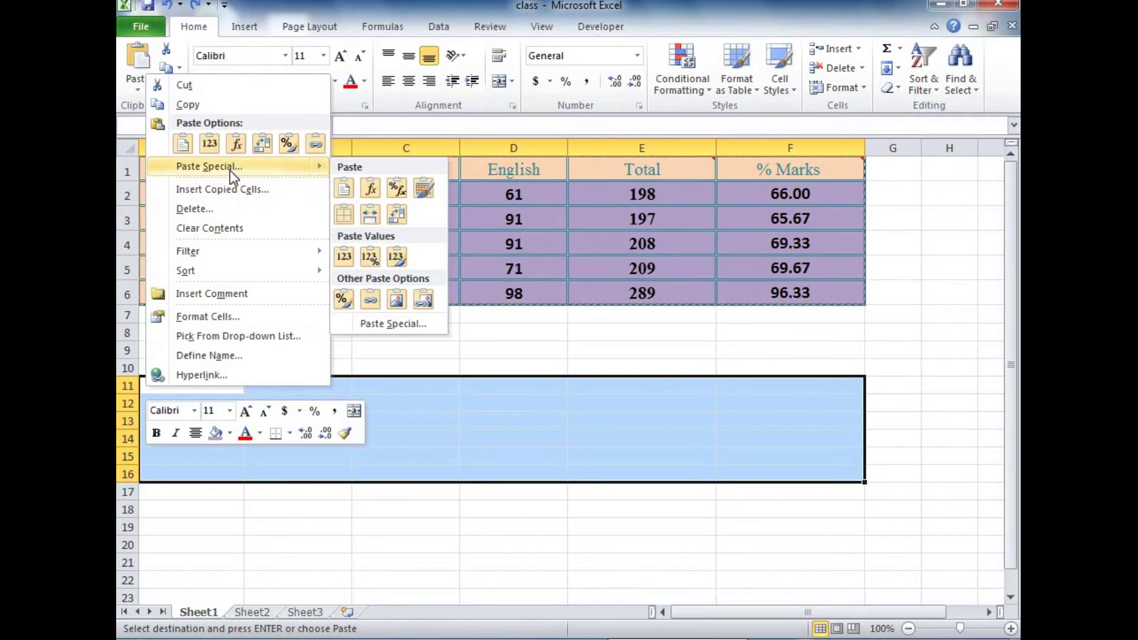
pyautogui.click(208, 166)
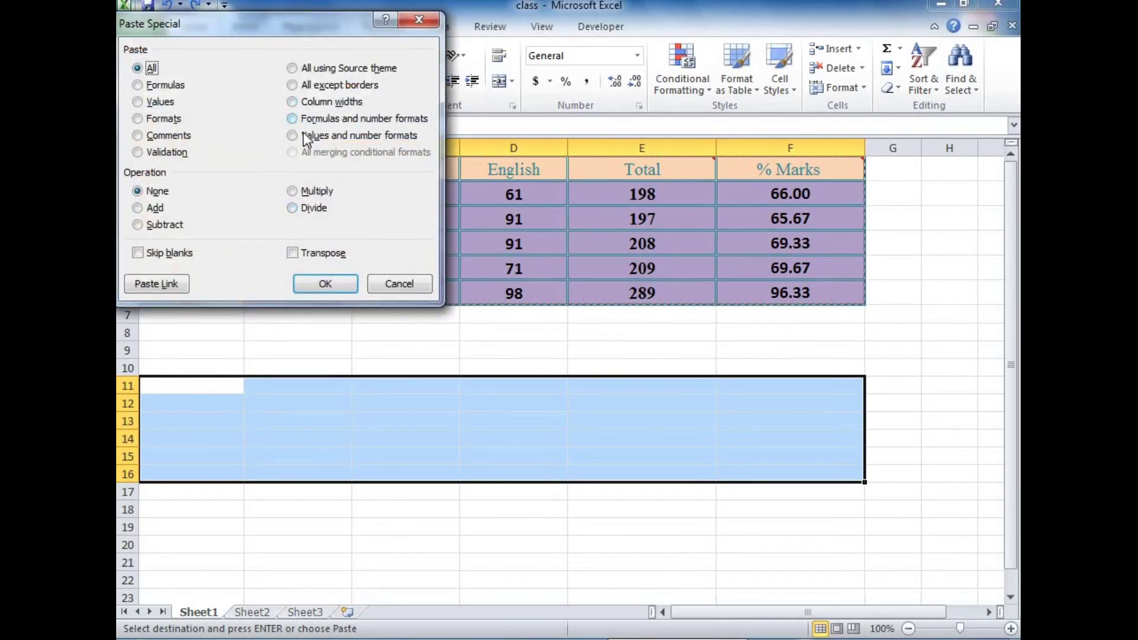
pyautogui.click(302, 137)
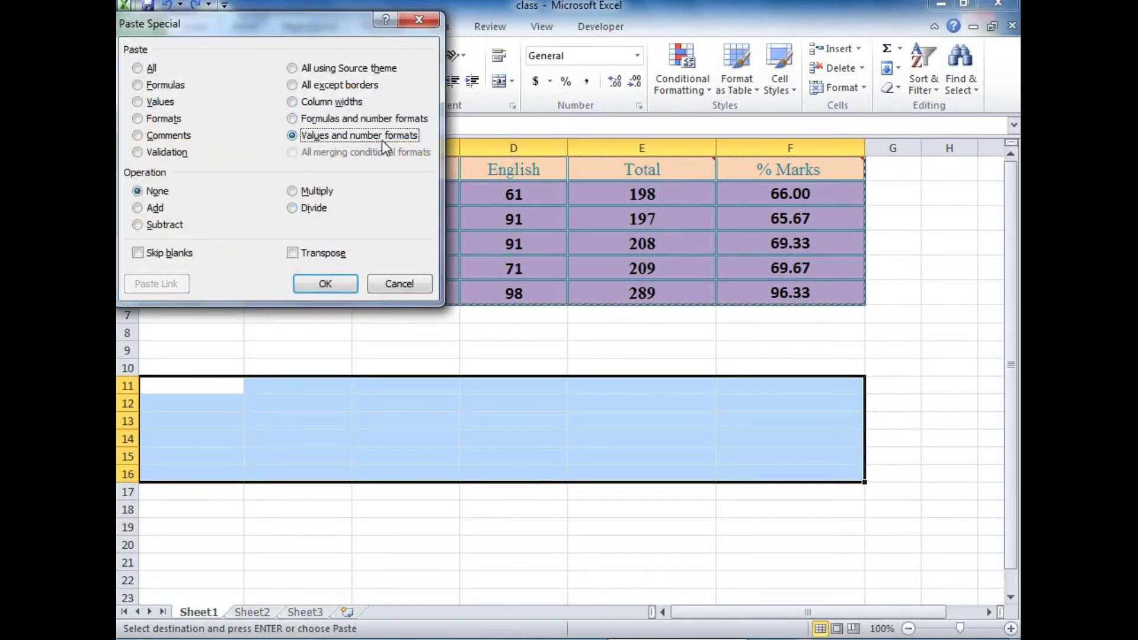
pyautogui.click(326, 282)
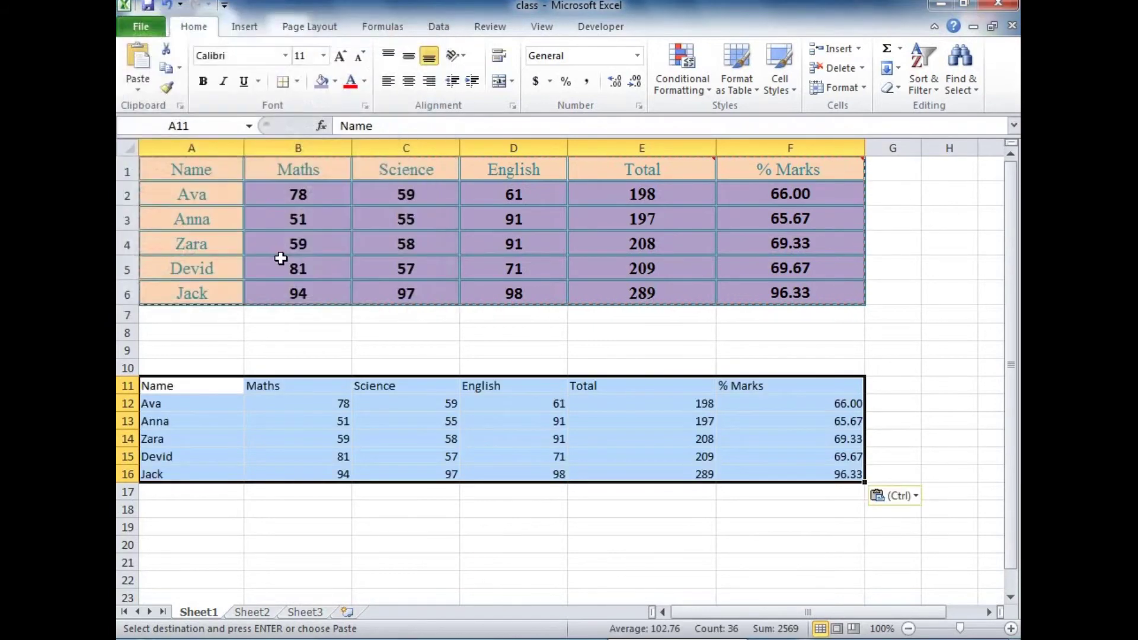
# Compare the pasted % Marks values in F12:F16 with the original formula in F2
pyautogui.click(812, 406)
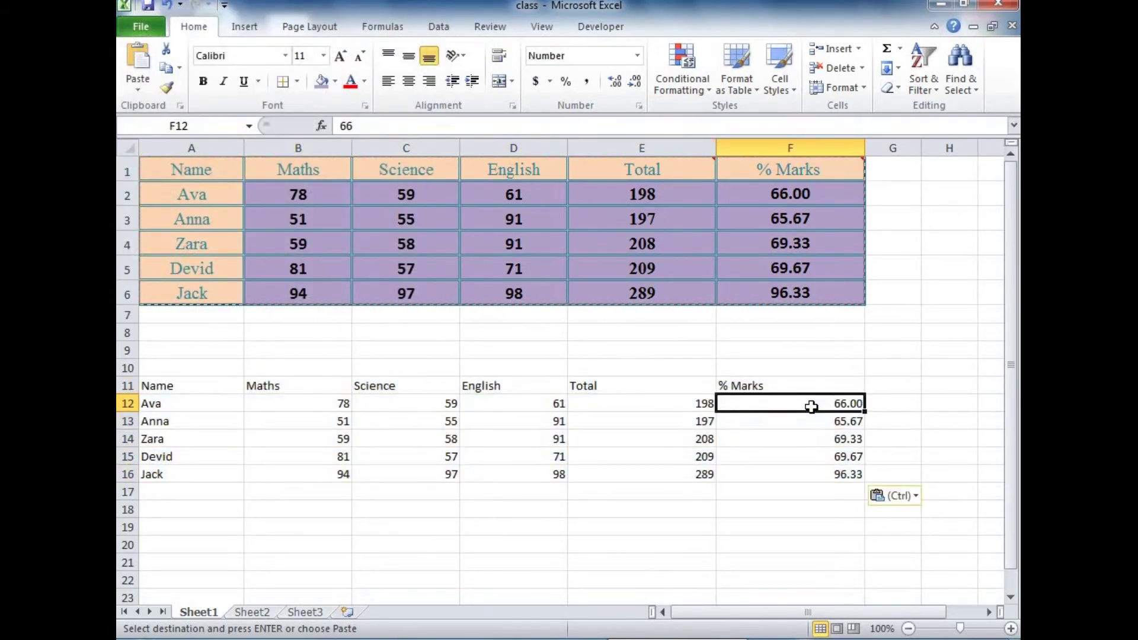
pyautogui.click(786, 200)
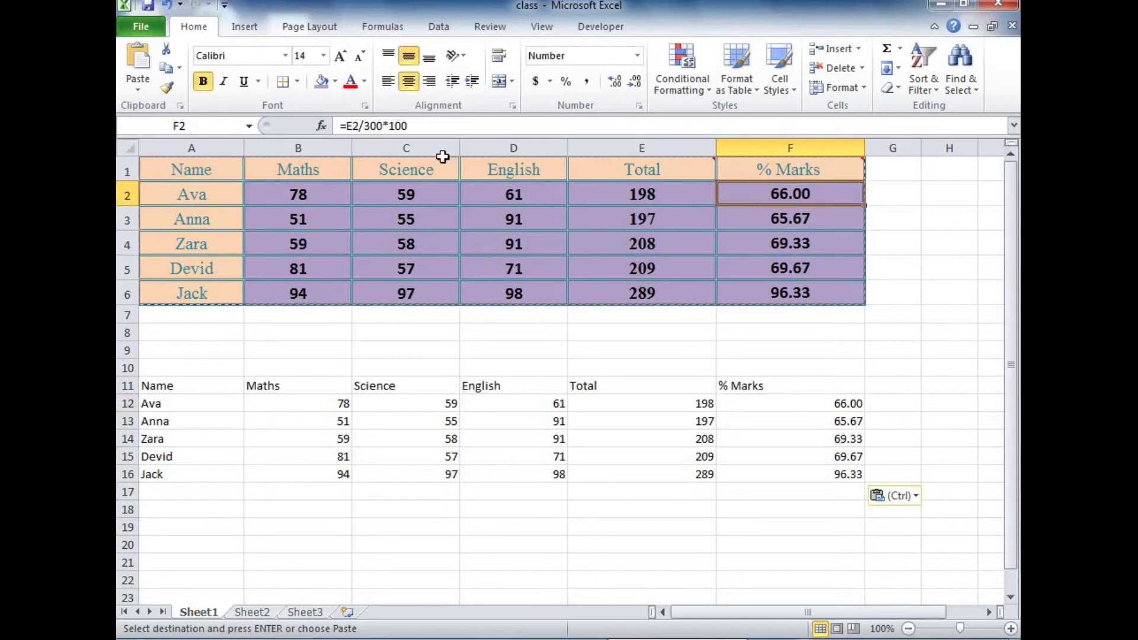
pyautogui.click(441, 127)
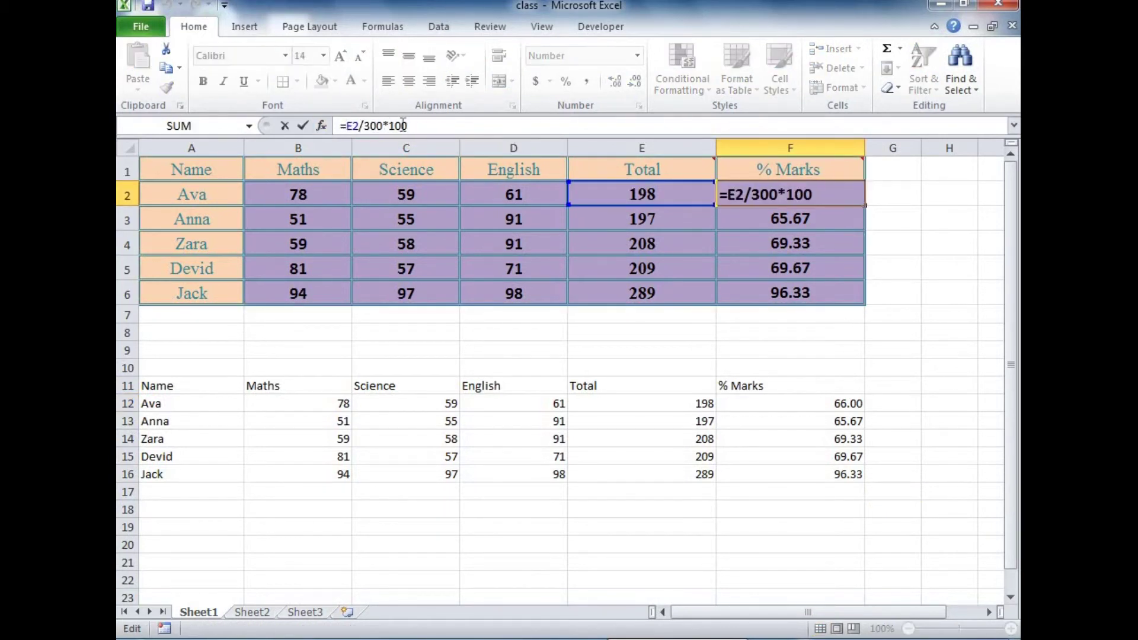
pyautogui.click(791, 415)
pyautogui.click(795, 403)
pyautogui.click(808, 456)
pyautogui.click(808, 474)
# Inspect the pasted names, marks and Totals, then undo the F2 edit and the values paste
pyautogui.click(177, 422)
pyautogui.click(183, 402)
pyautogui.click(326, 419)
pyautogui.click(666, 420)
pyautogui.click(694, 460)
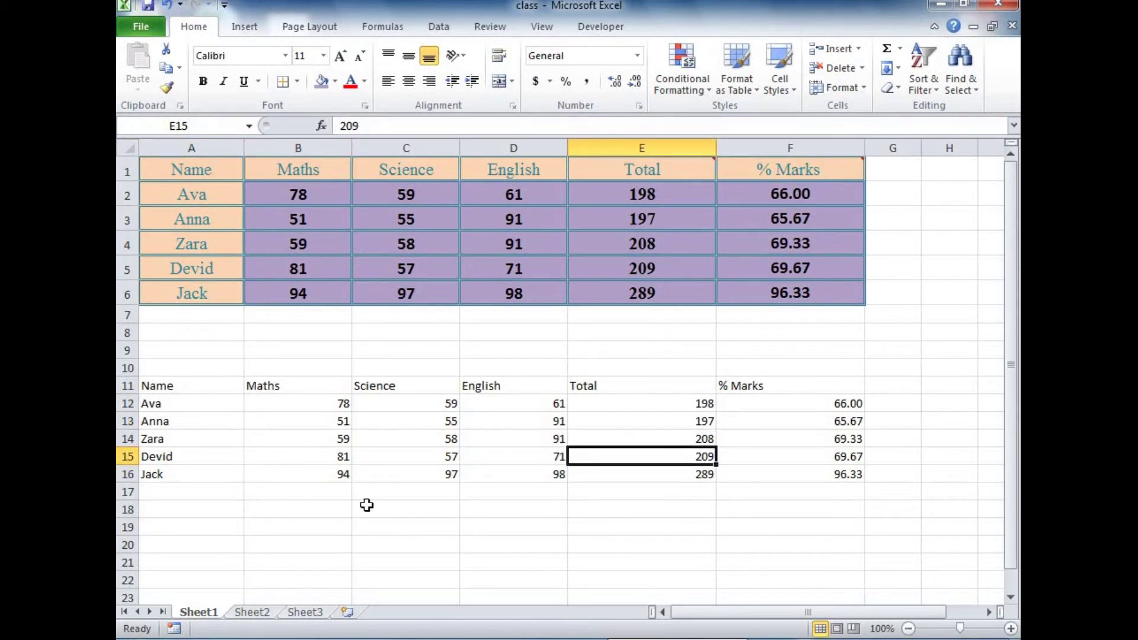
pyautogui.hotkey('ctrl', 'z')
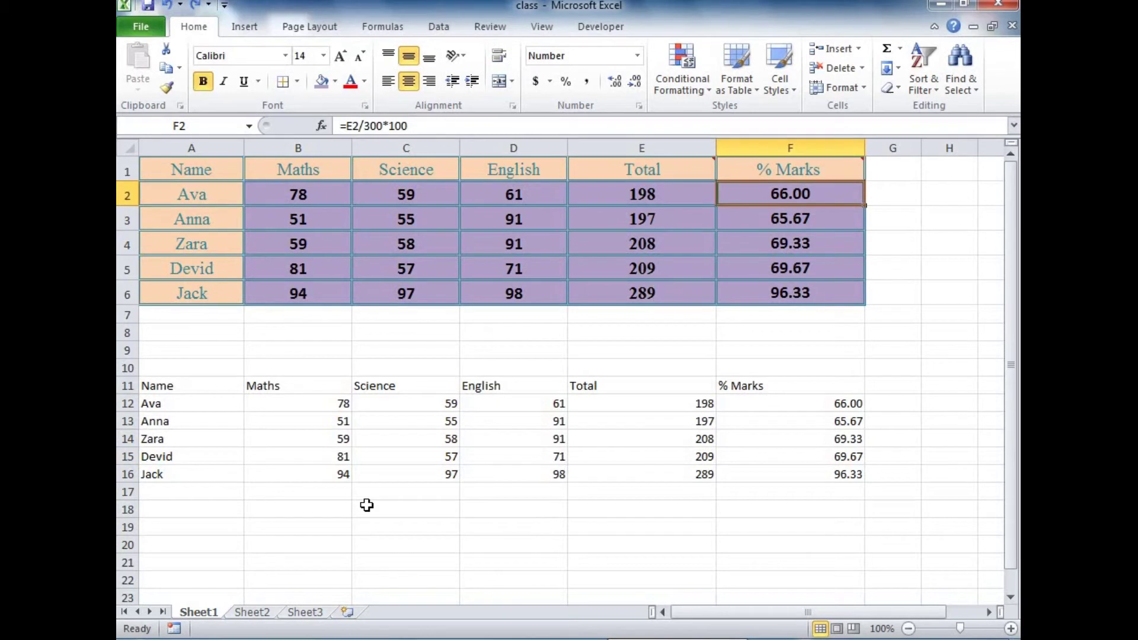
pyautogui.hotkey('ctrl', 'z')
pyautogui.click(205, 386)
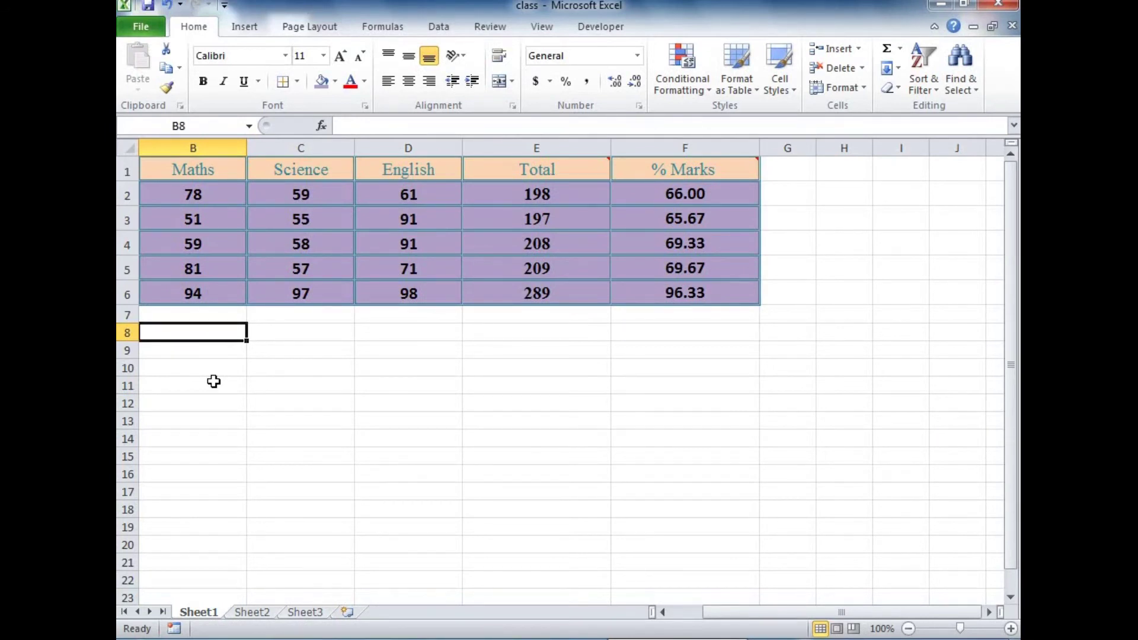
# Scroll back left, select the Totals in E2:E6, then pick empty cell H2
pyautogui.moveTo(789, 612); pyautogui.dragTo(640, 613)
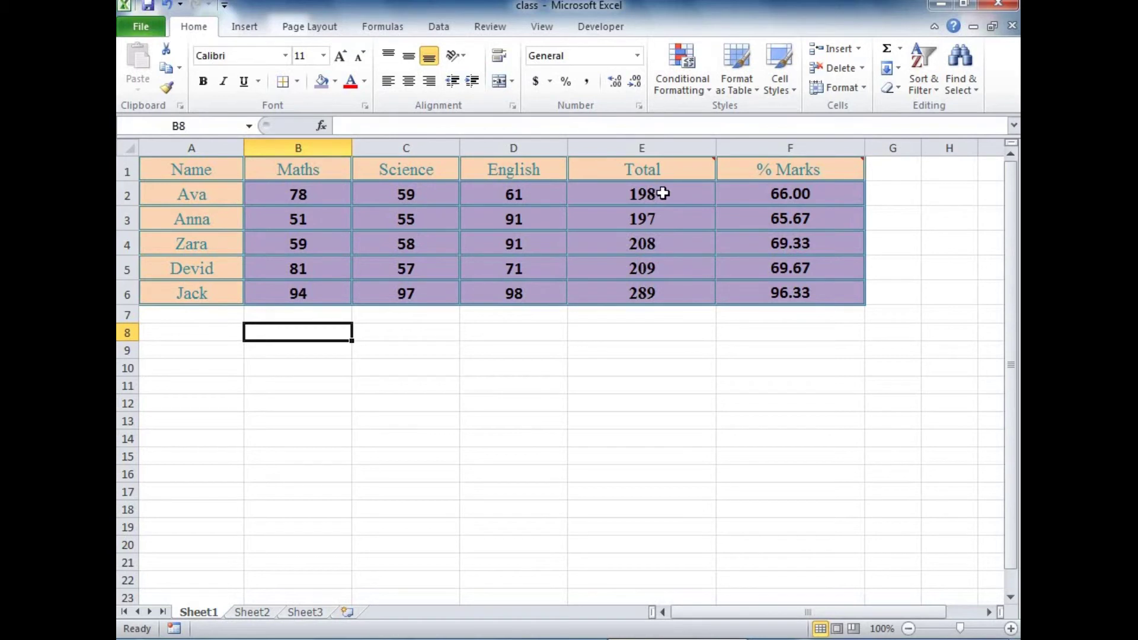
pyautogui.moveTo(663, 194)
pyautogui.mouseDown()
pyautogui.moveTo(647, 322)
pyautogui.moveTo(641, 303)
pyautogui.mouseUp()
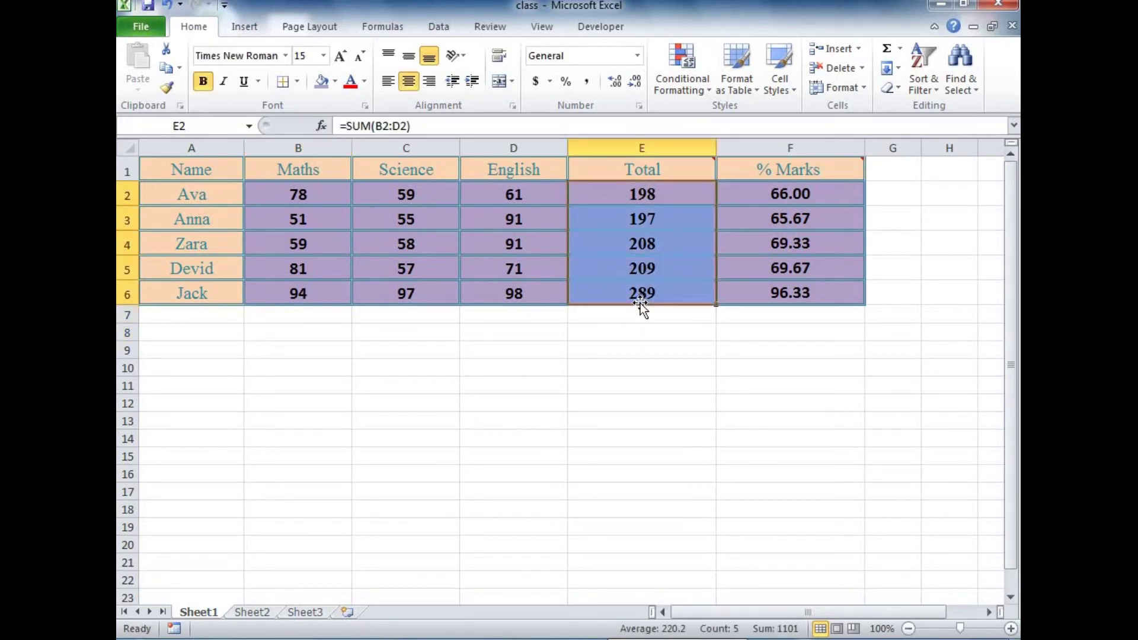
pyautogui.click(943, 190)
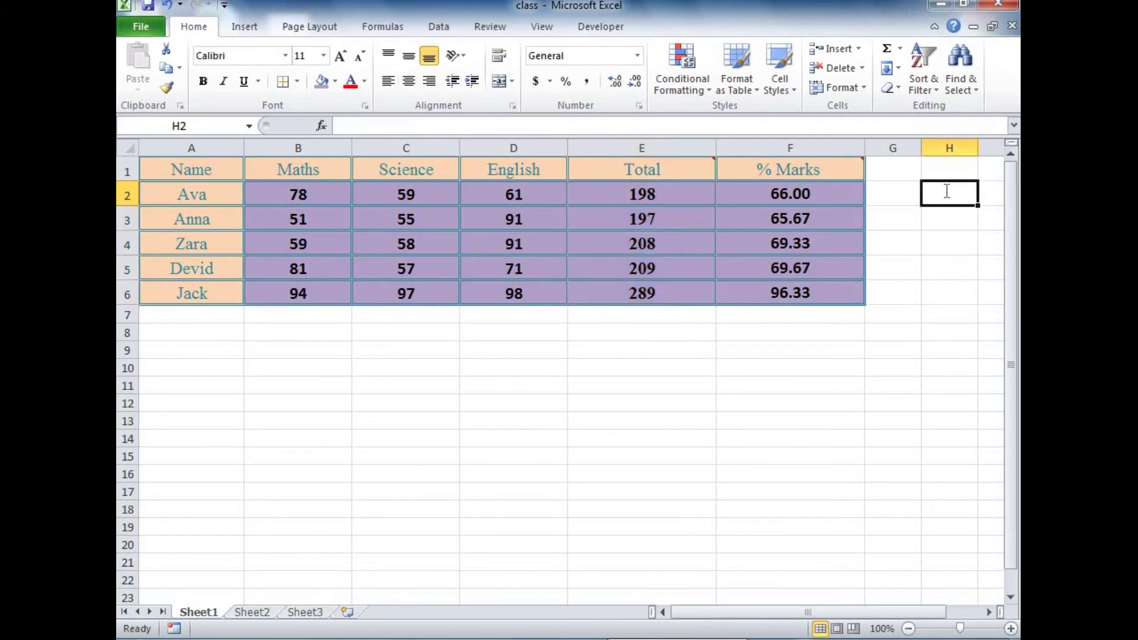
# Enter 10 in H2 and copy it
pyautogui.write('10')
pyautogui.press('Return')
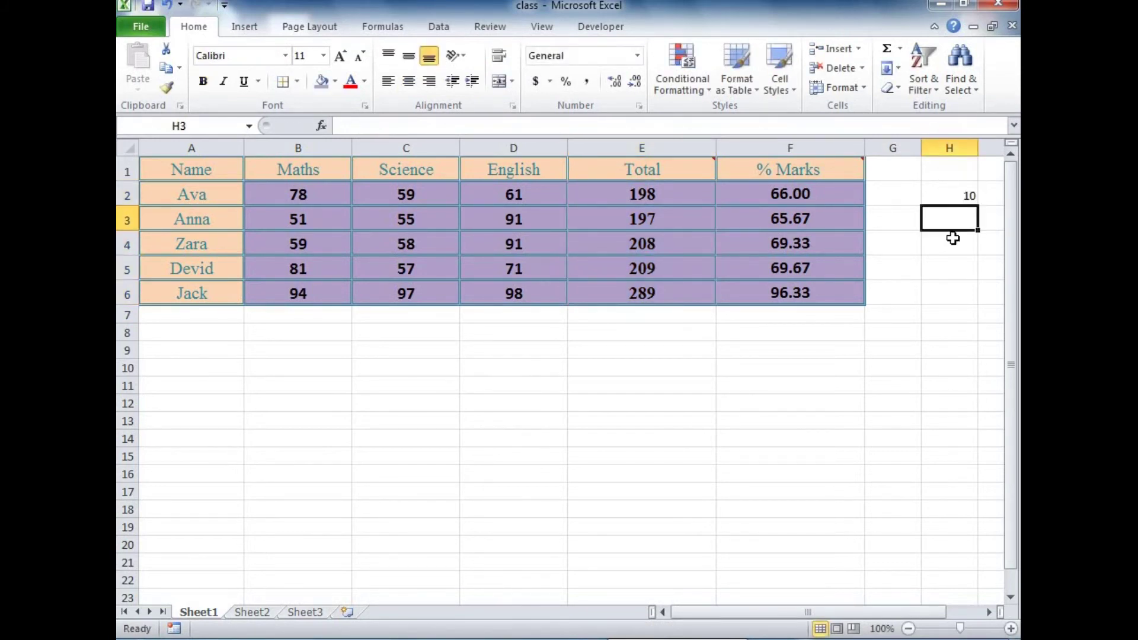
pyautogui.click(945, 186)
pyautogui.click(166, 70)
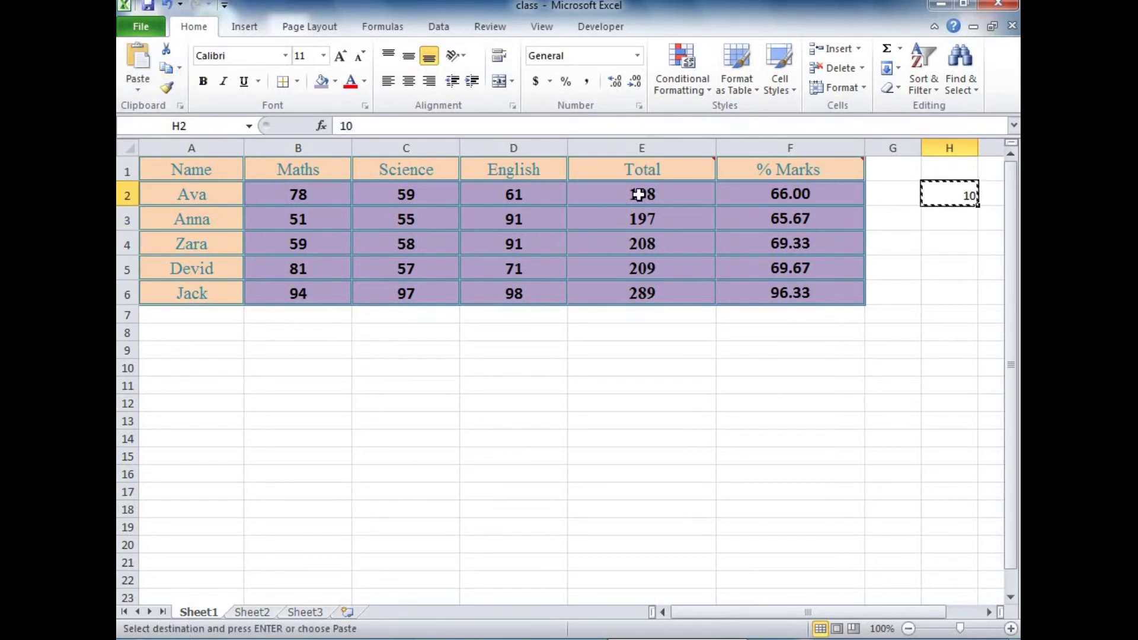
# Paste Special the copied 10 onto Totals E2:E6 using the Add operation
pyautogui.moveTo(639, 195); pyautogui.dragTo(642, 291)
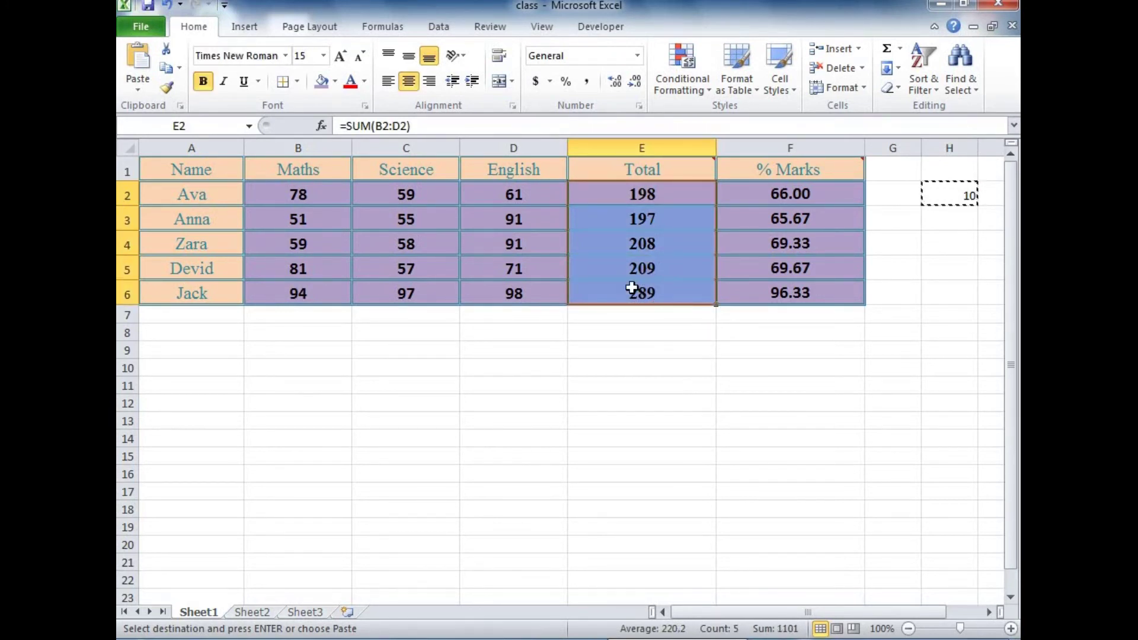
pyautogui.rightClick(626, 198)
pyautogui.moveTo(690, 286)
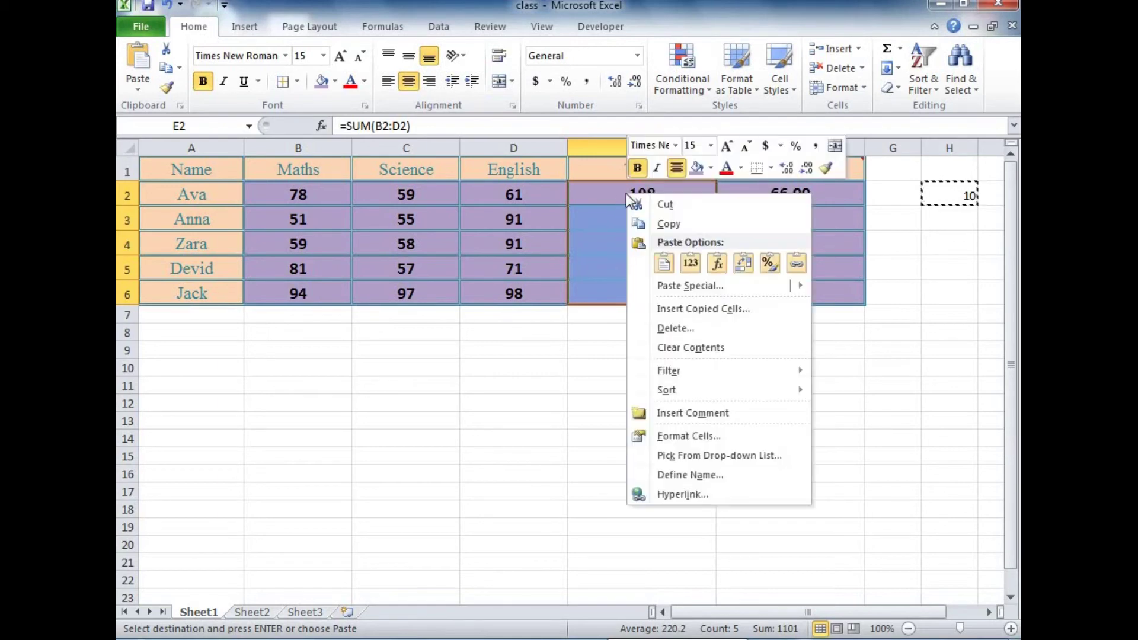
pyautogui.click(685, 287)
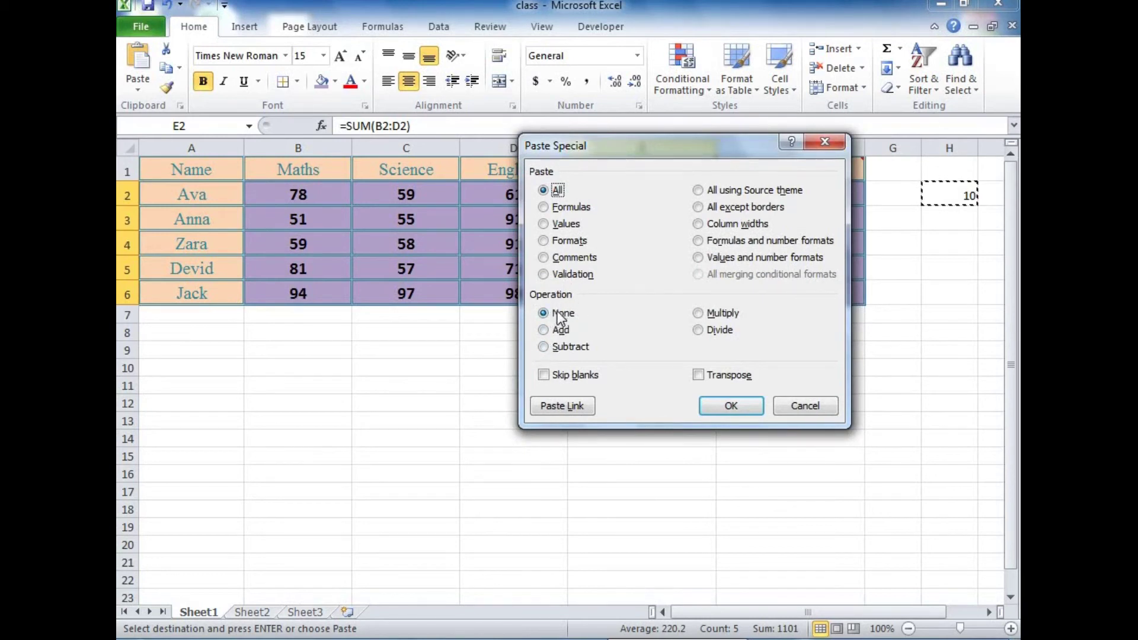
pyautogui.click(544, 330)
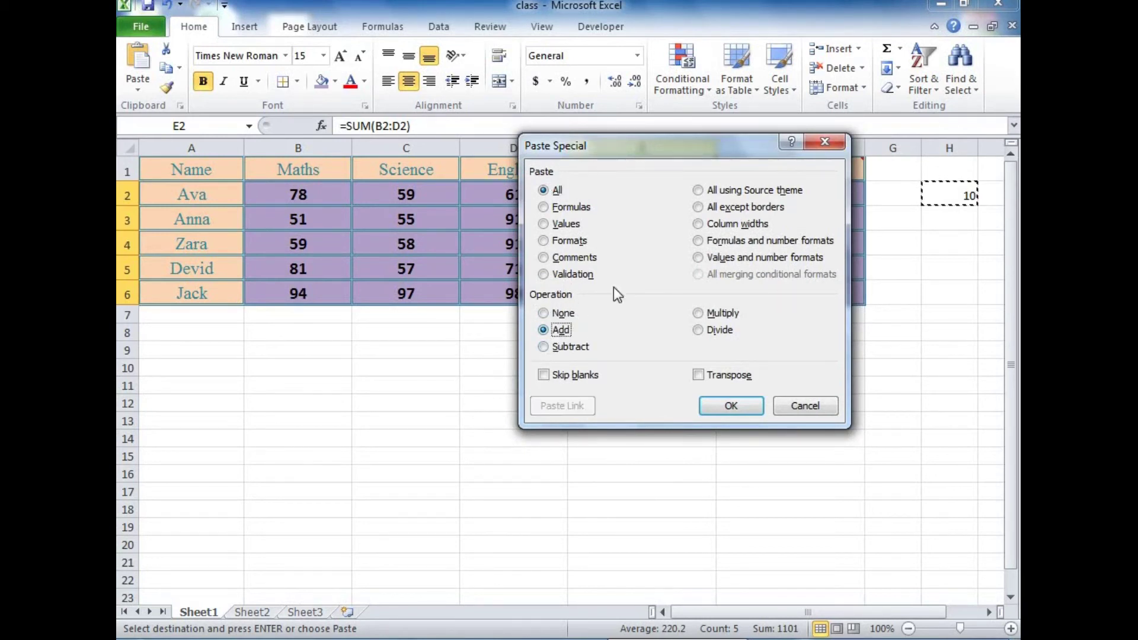
pyautogui.moveTo(593, 145); pyautogui.dragTo(287, 284)
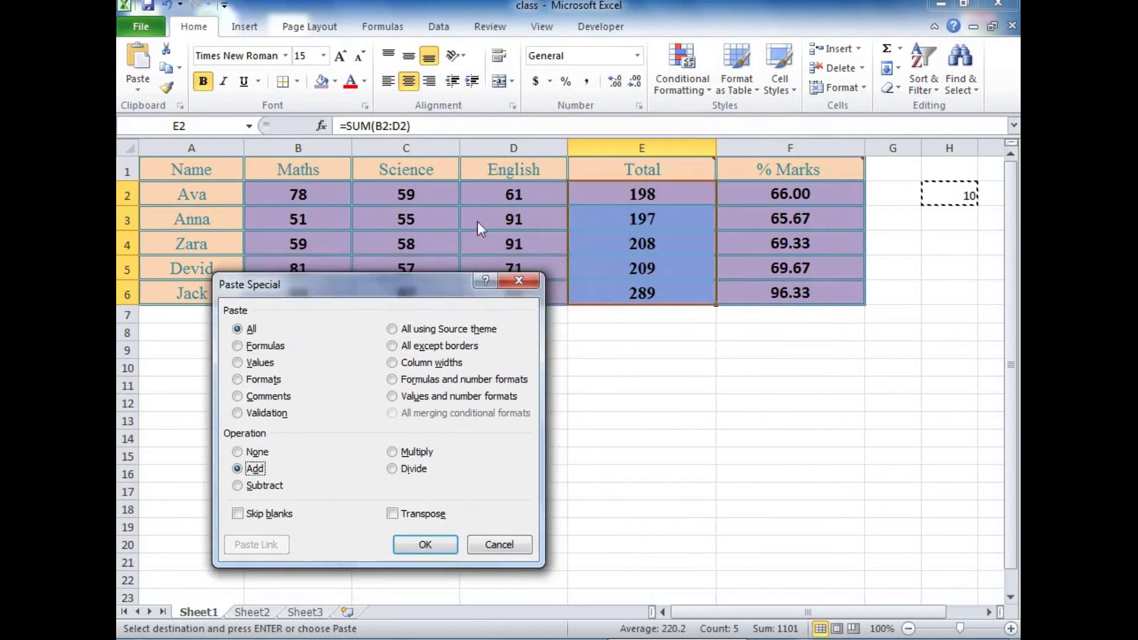
pyautogui.click(422, 544)
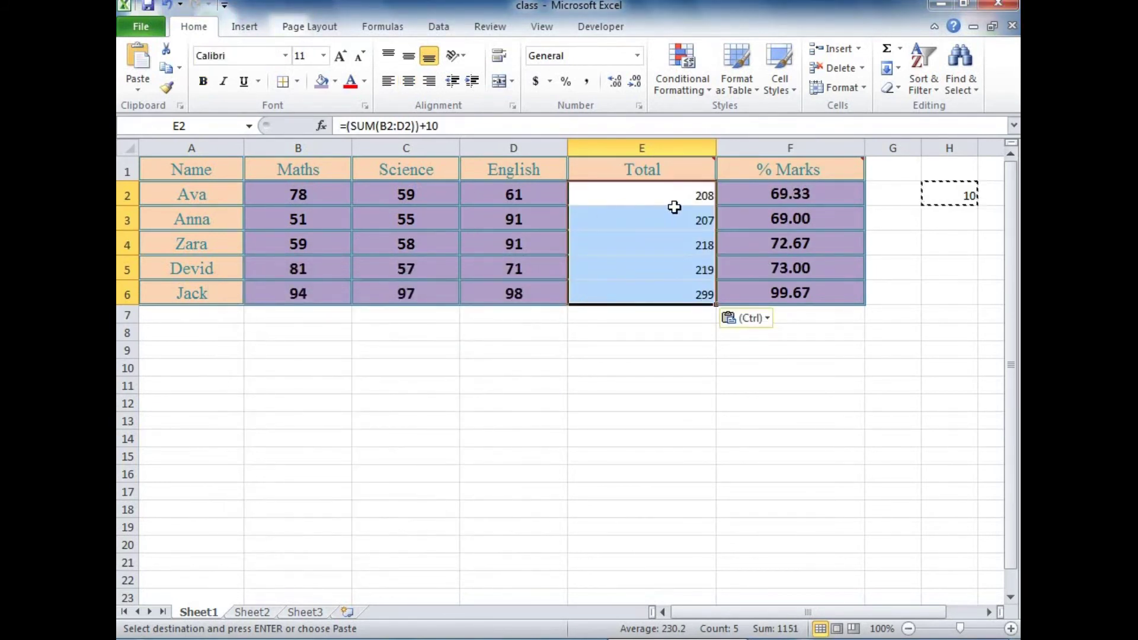
# Check the Total formulas now adding 10, then undo the addition
pyautogui.click(661, 194)
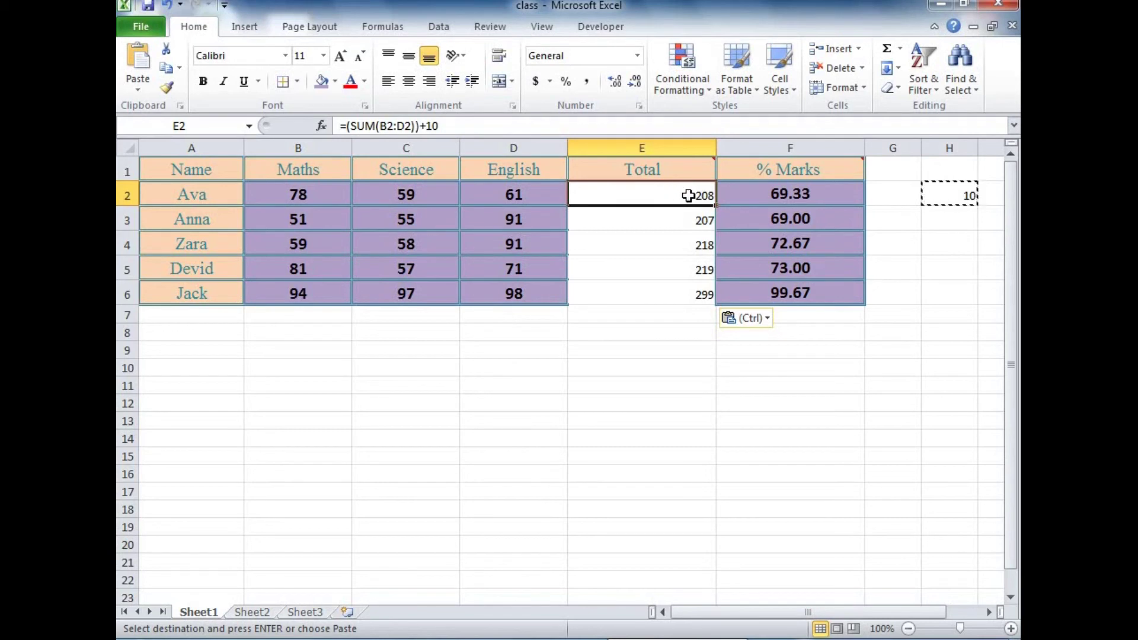
pyautogui.click(687, 224)
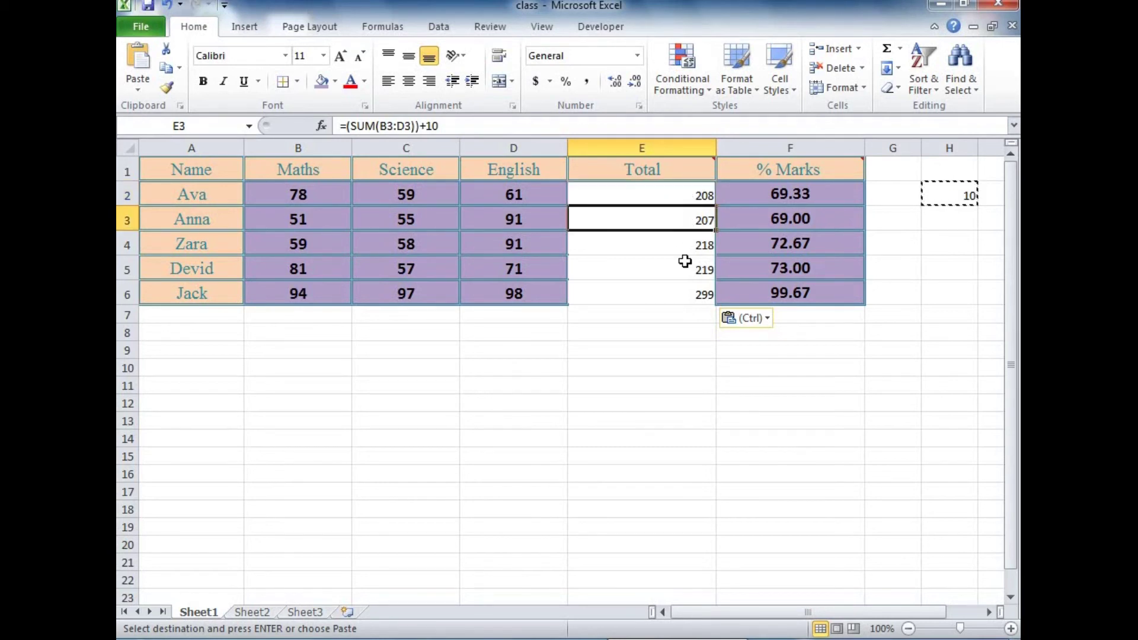
pyautogui.click(684, 270)
pyautogui.click(664, 295)
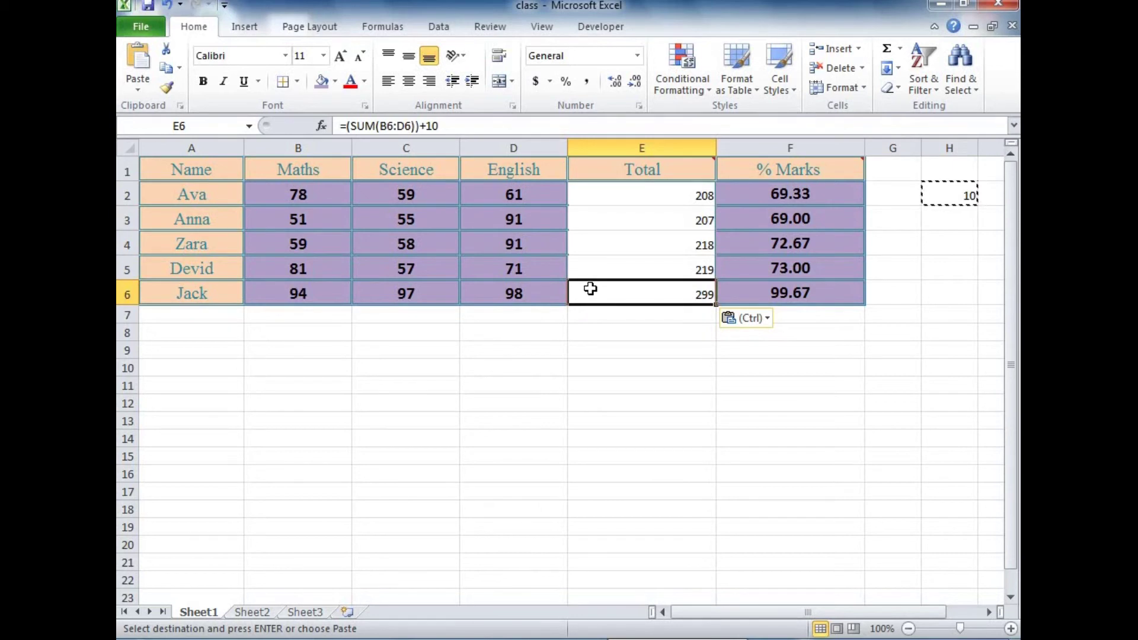
pyautogui.hotkey('ctrl', 'z')
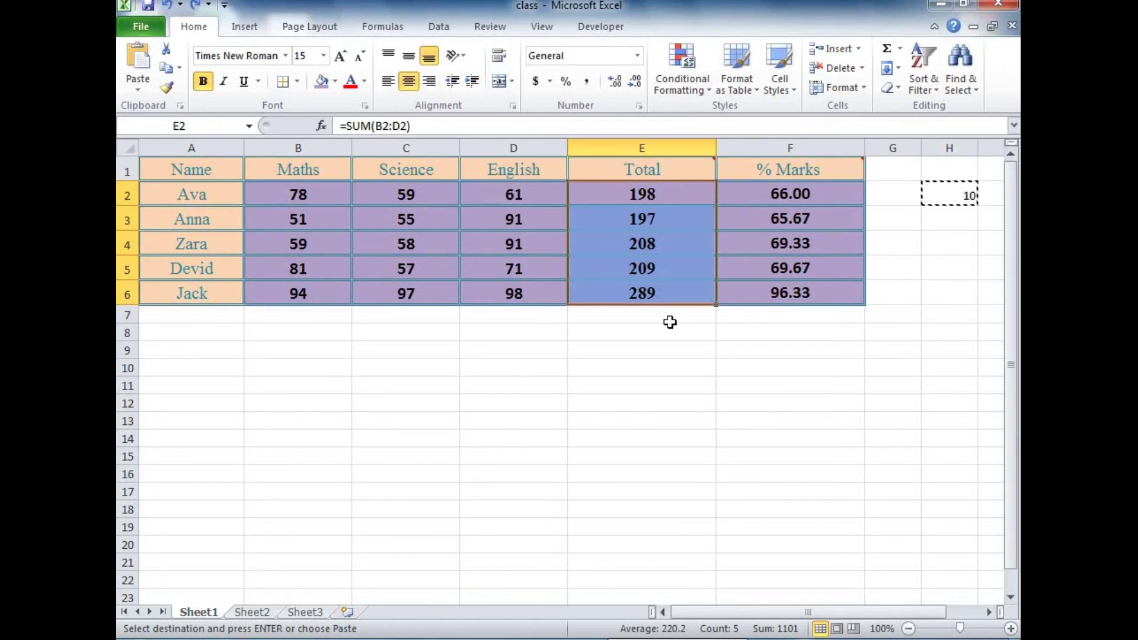
# Subtract the copied 10 from Totals E2:E6 via Paste Special, check E2, then undo
pyautogui.click(952, 191)
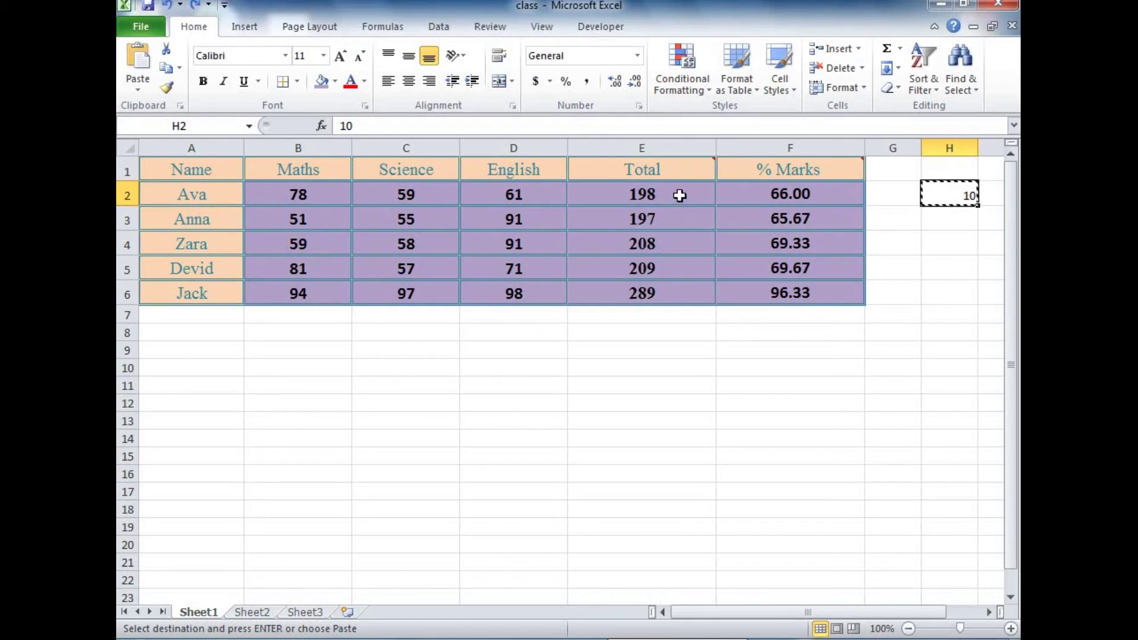
pyautogui.moveTo(679, 195); pyautogui.dragTo(679, 295)
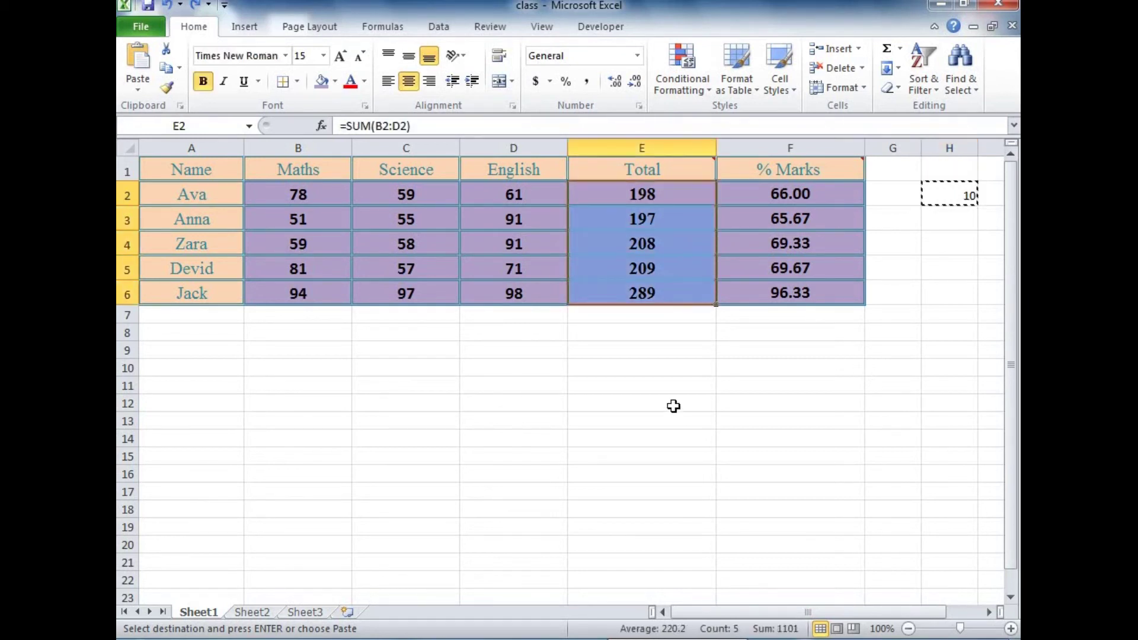
pyautogui.rightClick(652, 203)
pyautogui.click(743, 300)
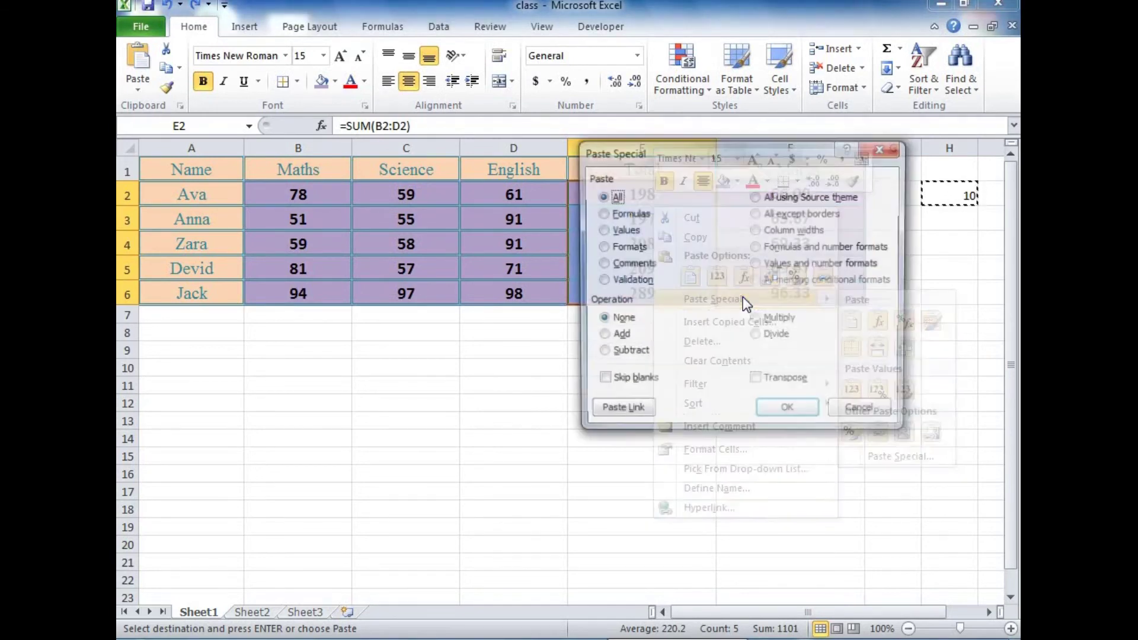
pyautogui.click(637, 356)
pyautogui.click(798, 410)
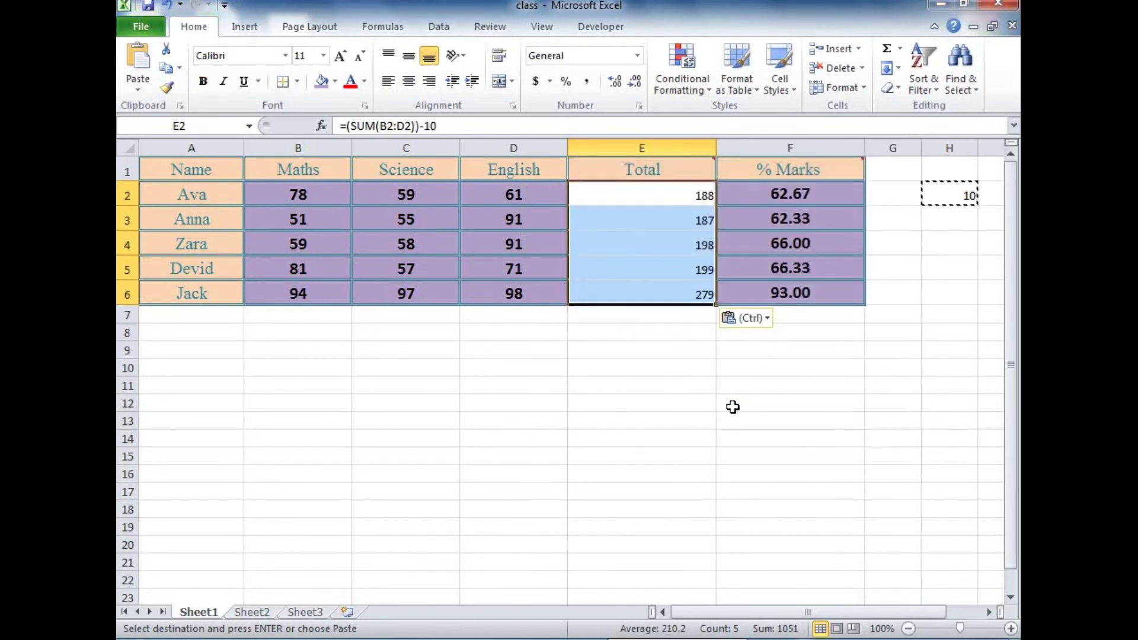
pyautogui.click(657, 196)
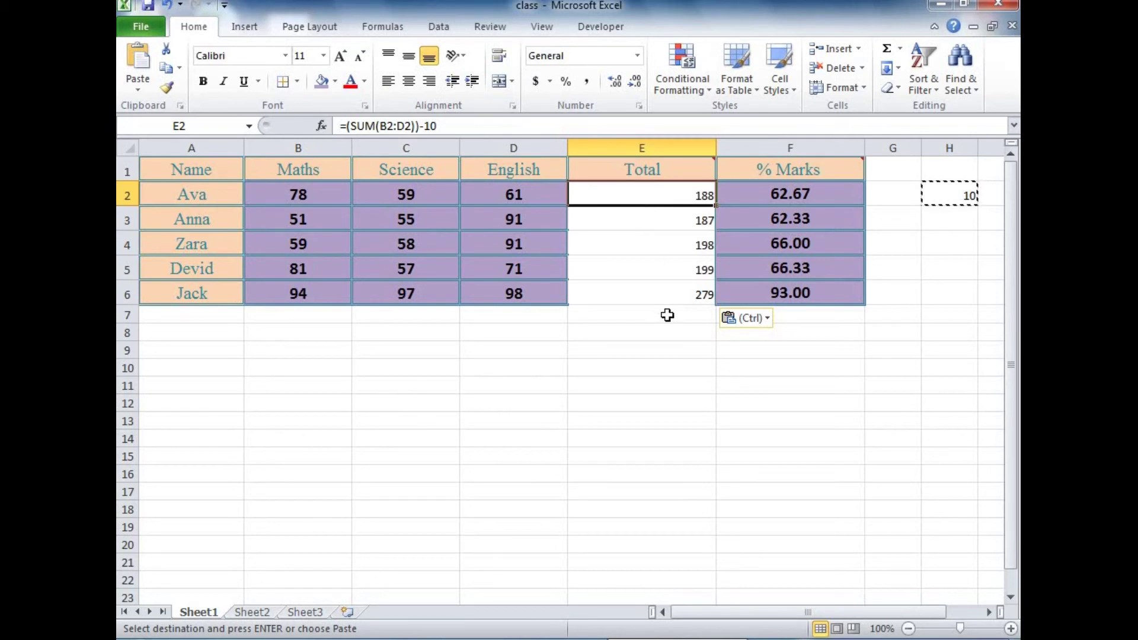
pyautogui.hotkey('ctrl', 'z')
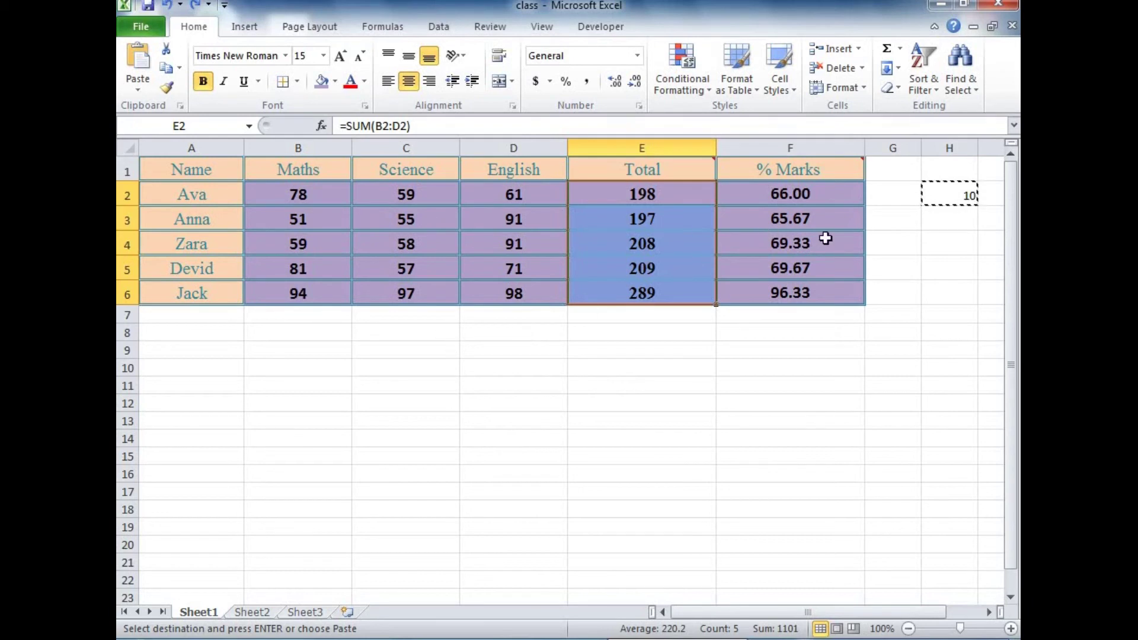
# Paste Special the copied 10 onto Totals E2:E6 using the Multiply operation
pyautogui.click(953, 194)
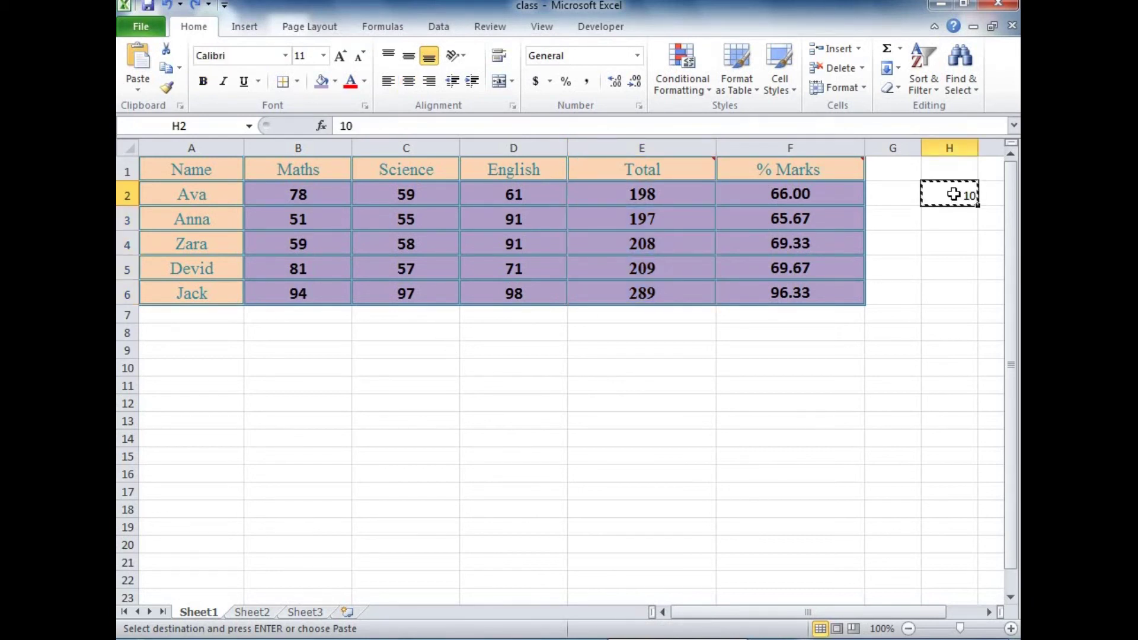
pyautogui.moveTo(633, 193); pyautogui.dragTo(644, 300)
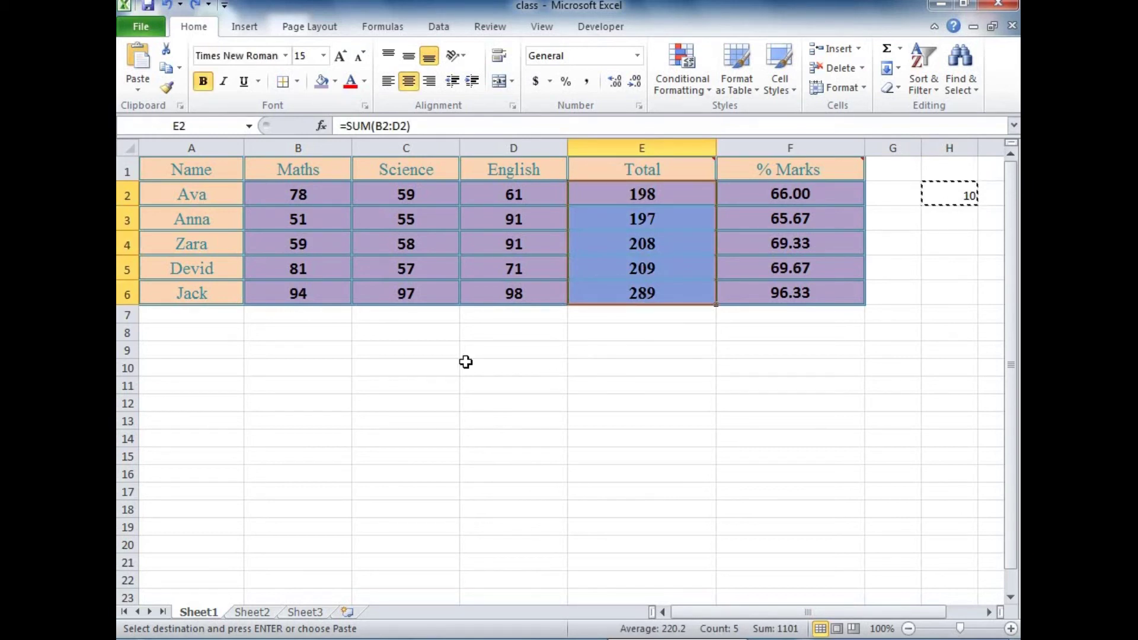
pyautogui.rightClick(588, 196)
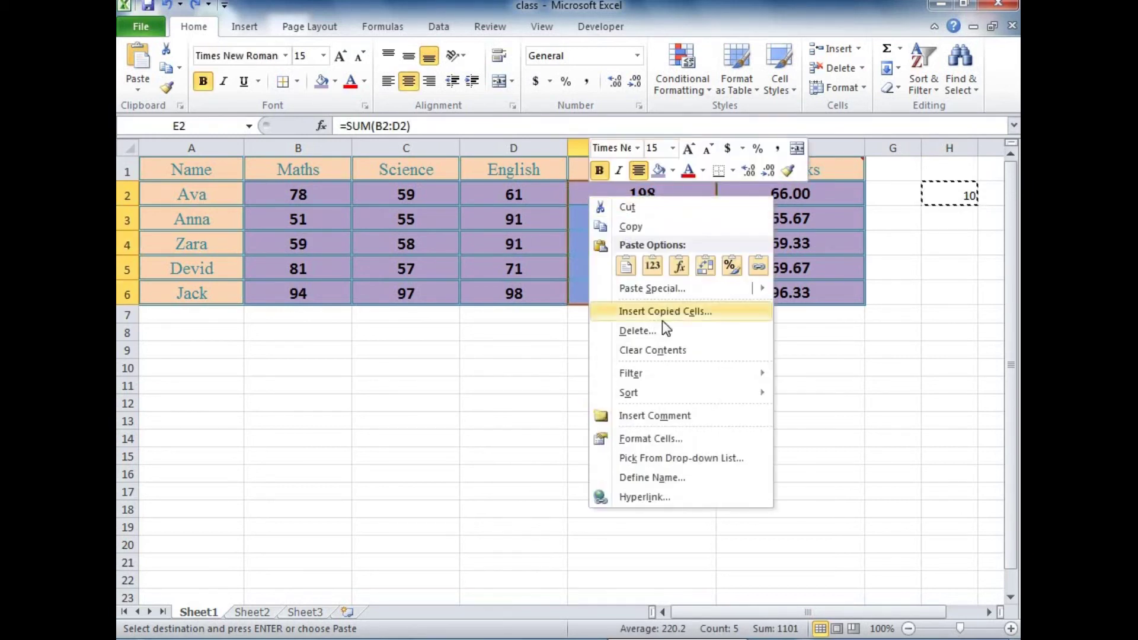
pyautogui.click(655, 288)
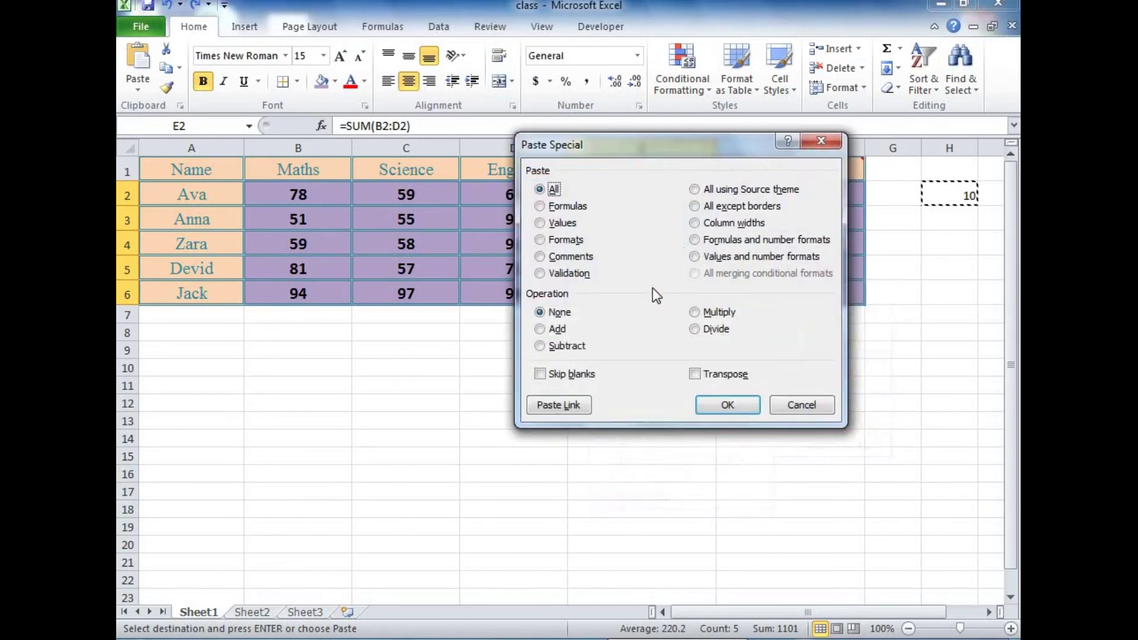
pyautogui.click(695, 312)
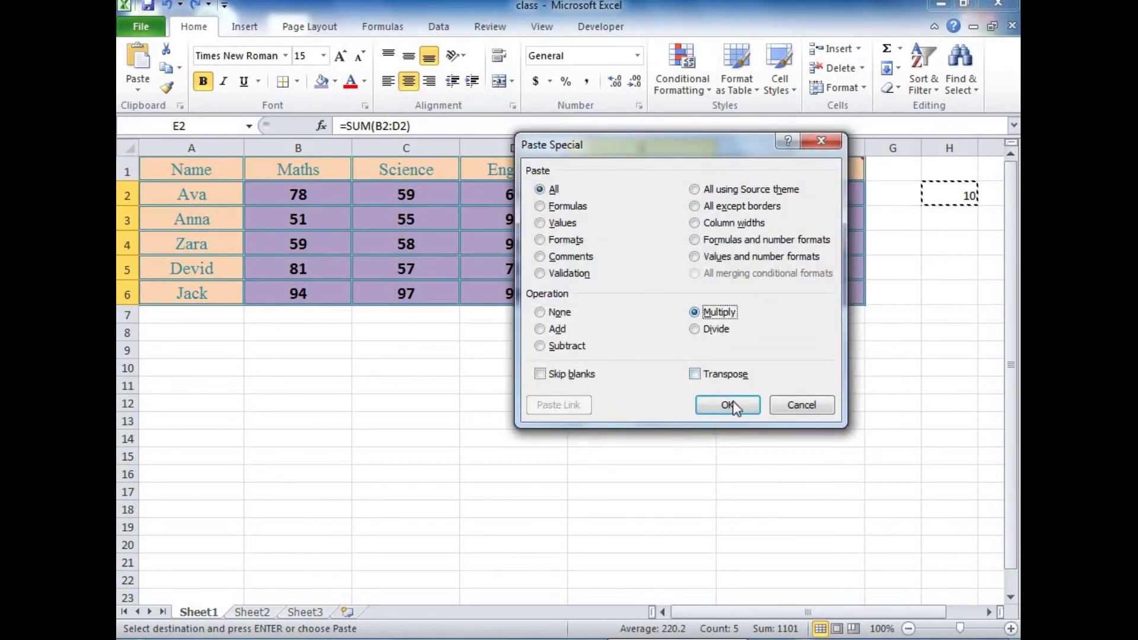
pyautogui.click(734, 402)
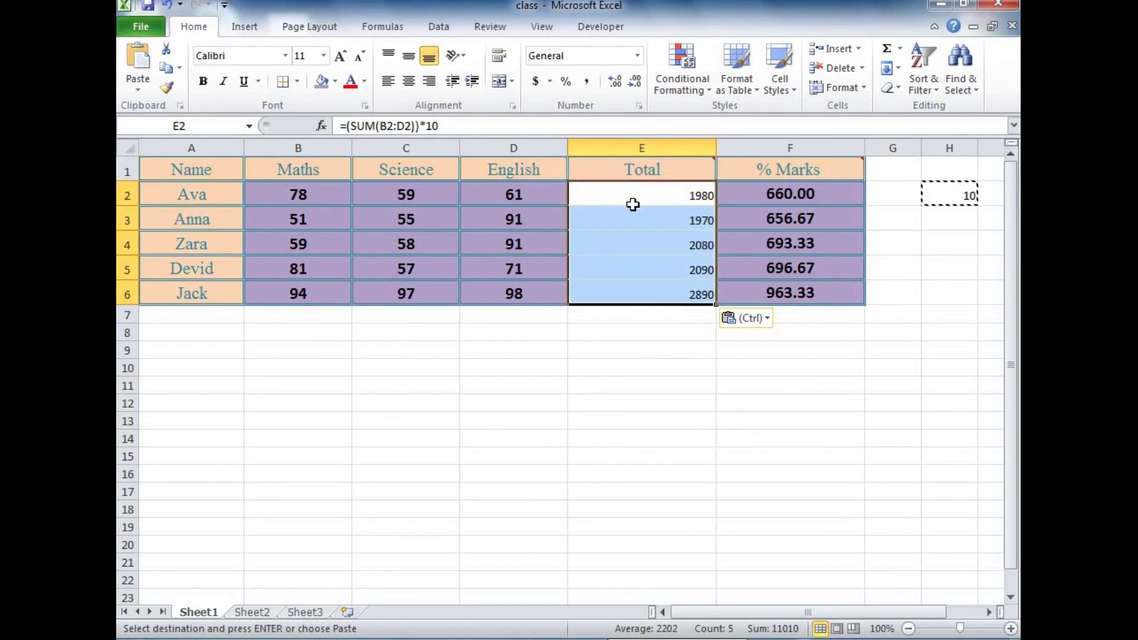
# Review the multiplied Totals in E2 to E5, then undo the multiplication
pyautogui.click(615, 193)
pyautogui.click(624, 223)
pyautogui.click(599, 270)
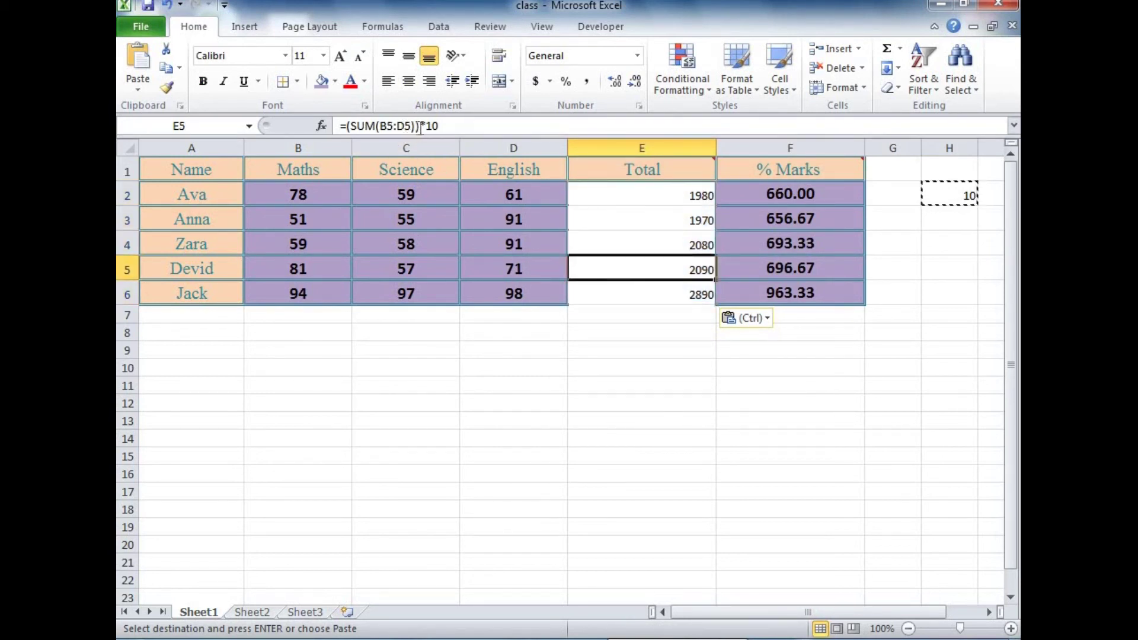
pyautogui.click(625, 193)
pyautogui.click(620, 243)
pyautogui.click(619, 268)
pyautogui.hotkey('ctrl', 'z')
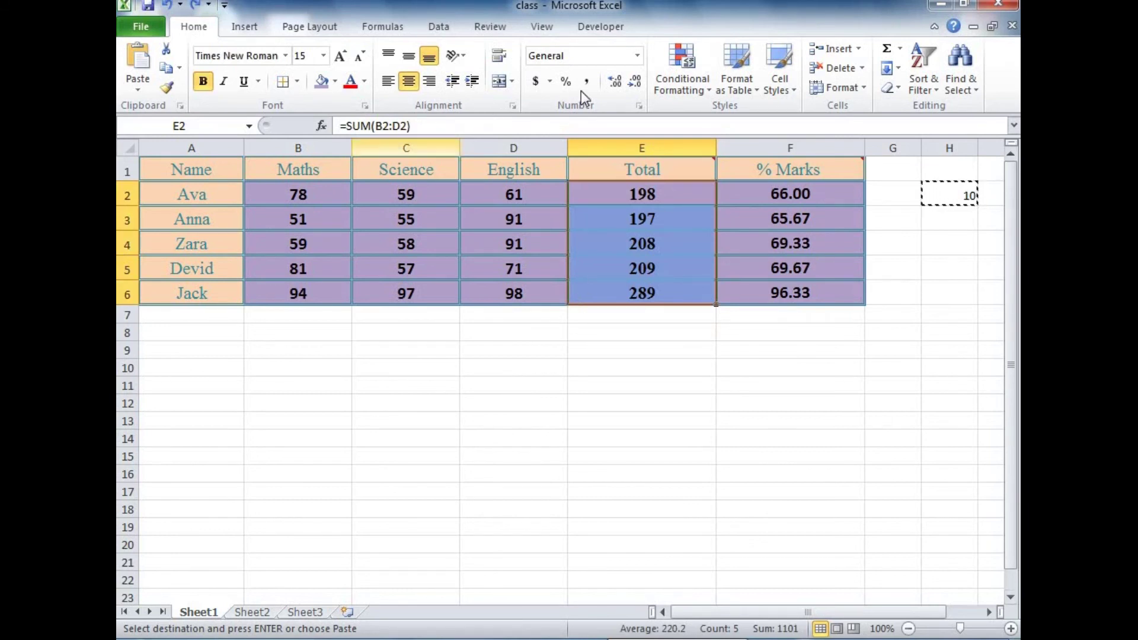
# Divide Totals E2:E6 by the copied 10 via Paste Special, check E2, then undo
pyautogui.click(633, 189)
pyautogui.moveTo(655, 248); pyautogui.dragTo(651, 293)
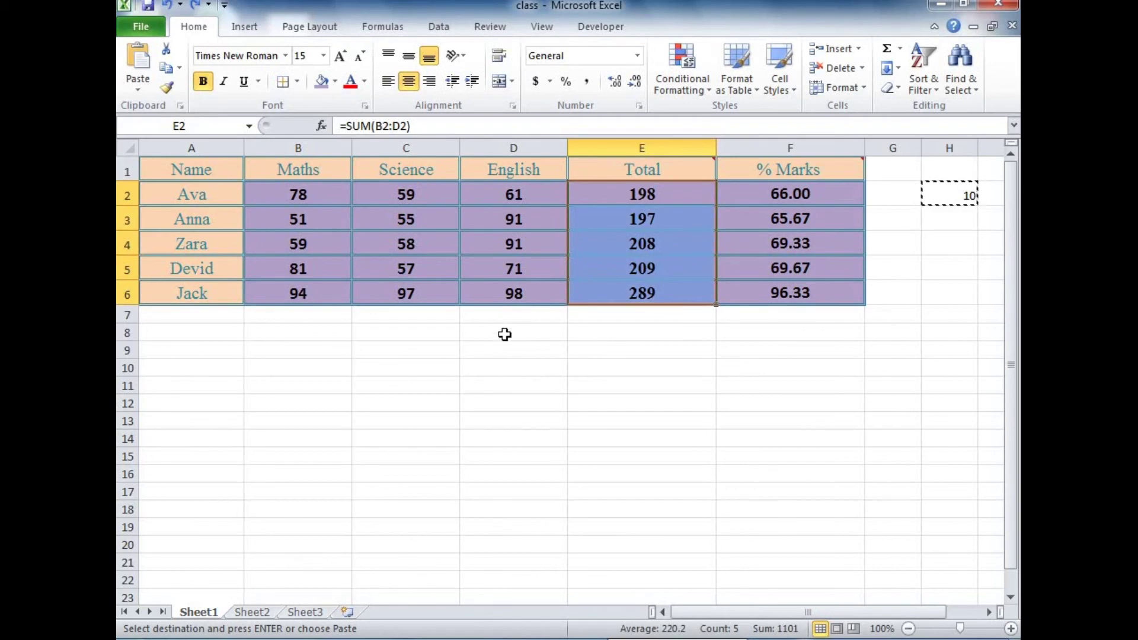
pyautogui.rightClick(616, 192)
pyautogui.moveTo(681, 285)
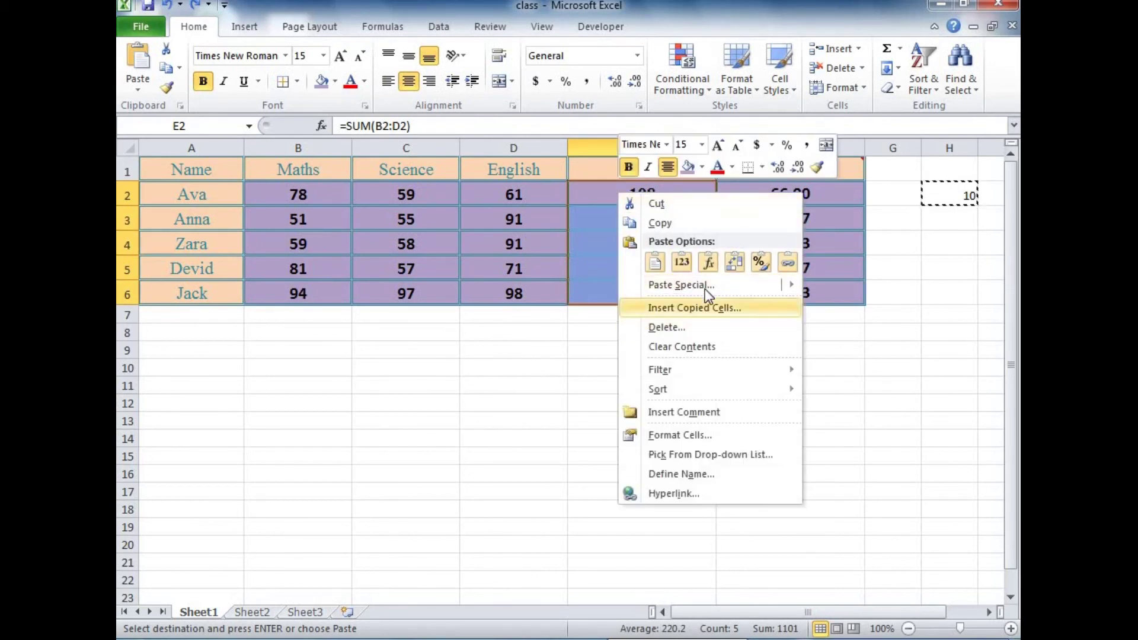
pyautogui.click(710, 286)
pyautogui.click(720, 325)
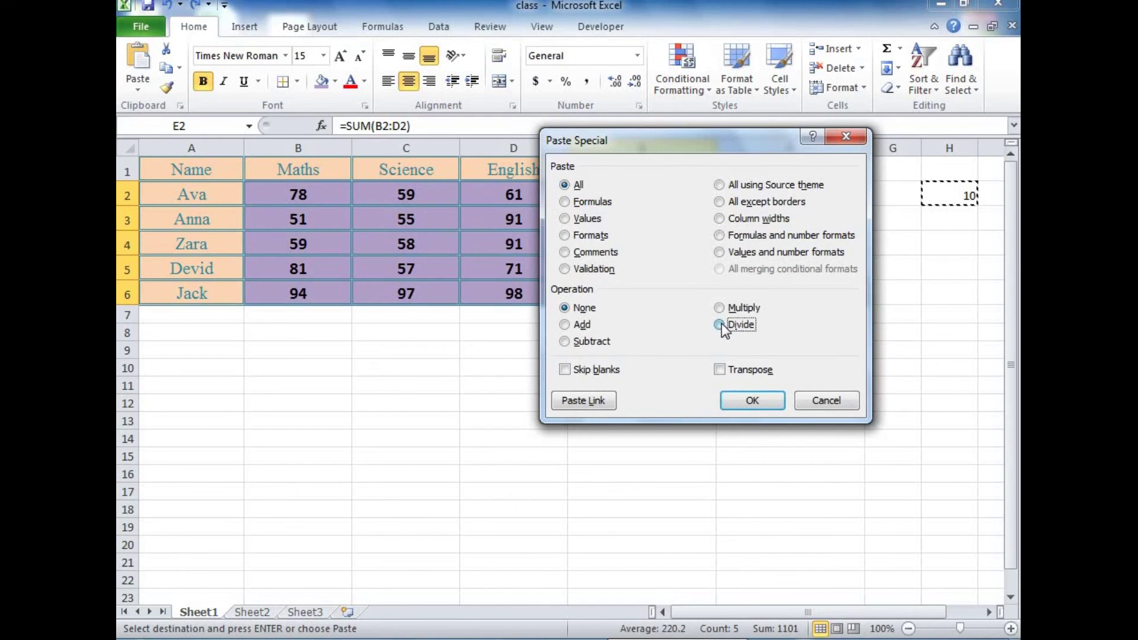
pyautogui.click(753, 400)
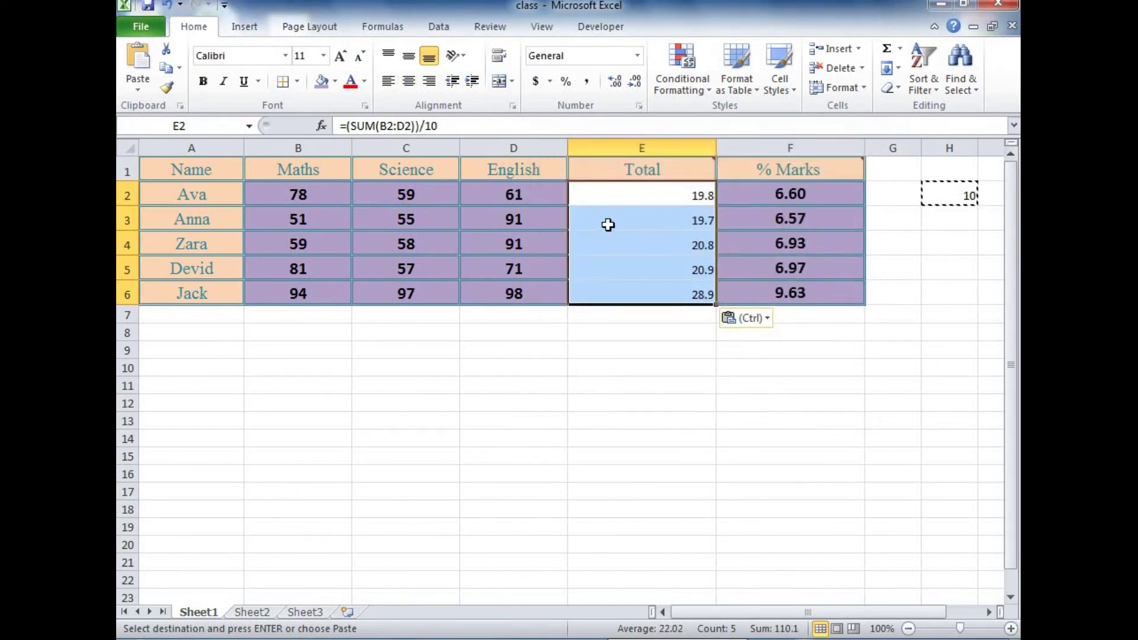
pyautogui.click(650, 198)
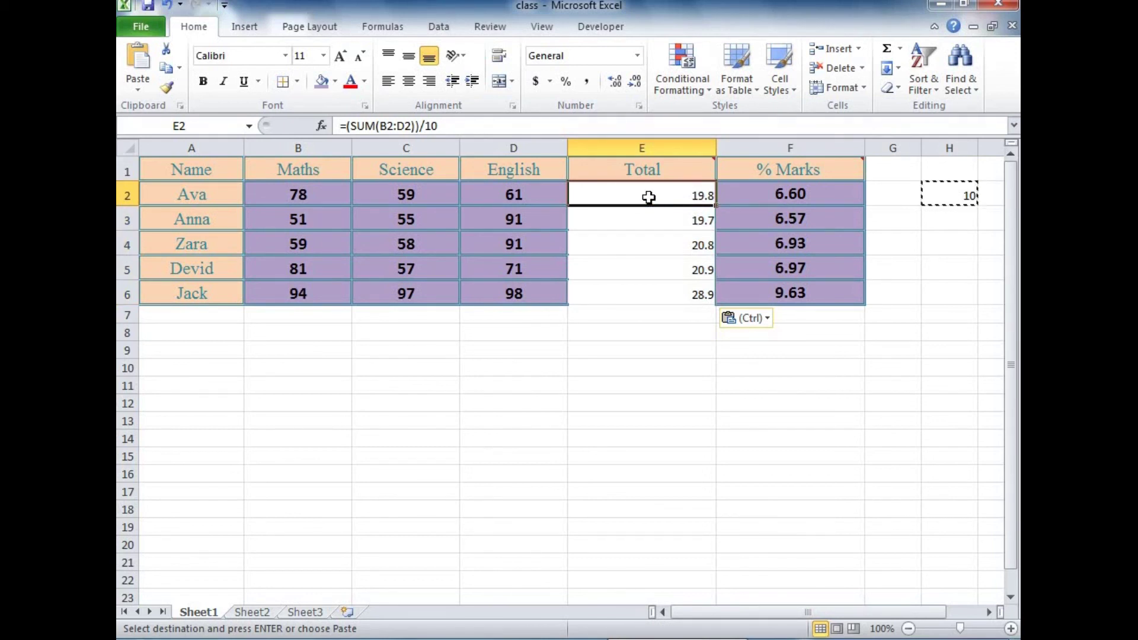
pyautogui.hotkey('ctrl', 'z')
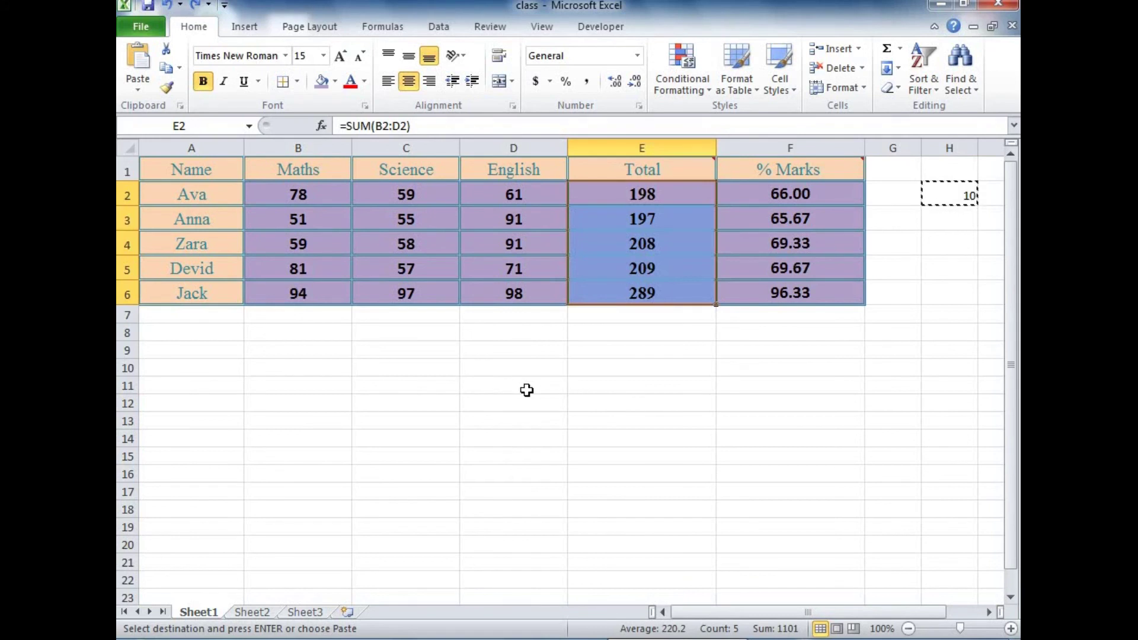
# Select and copy the whole marks table A1:F6
pyautogui.click(213, 367)
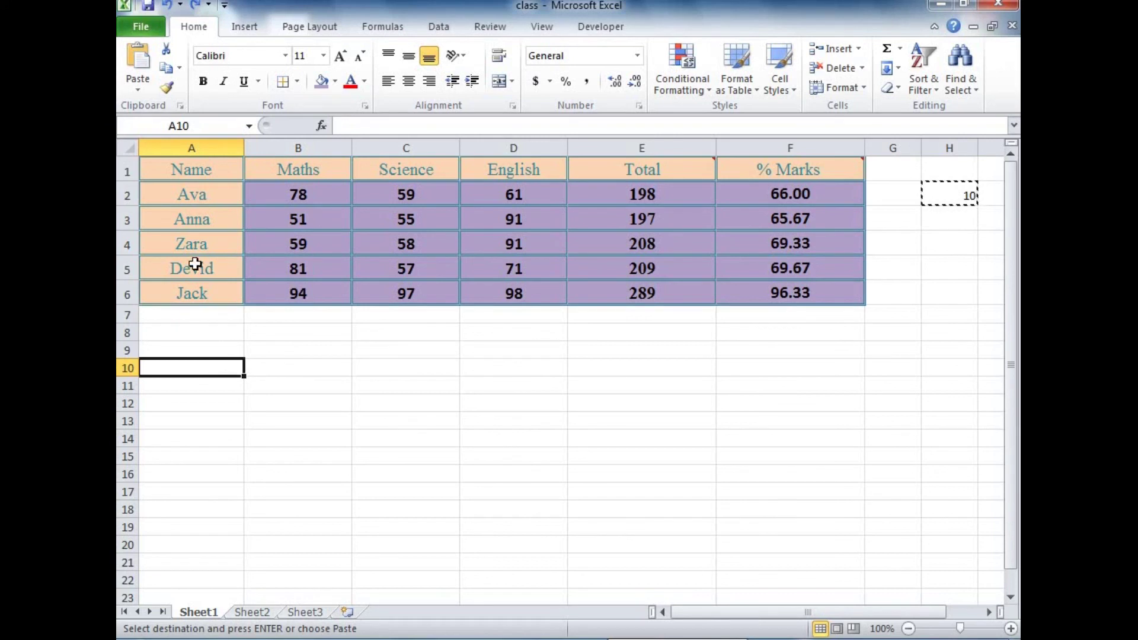
pyautogui.moveTo(178, 171); pyautogui.dragTo(783, 294)
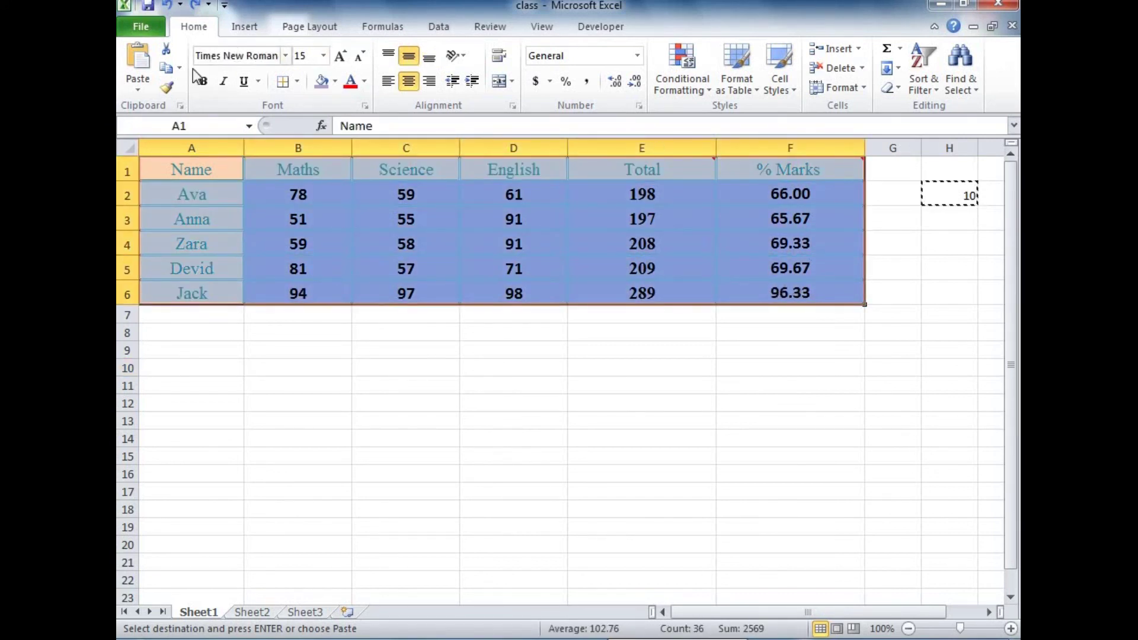
pyautogui.click(167, 67)
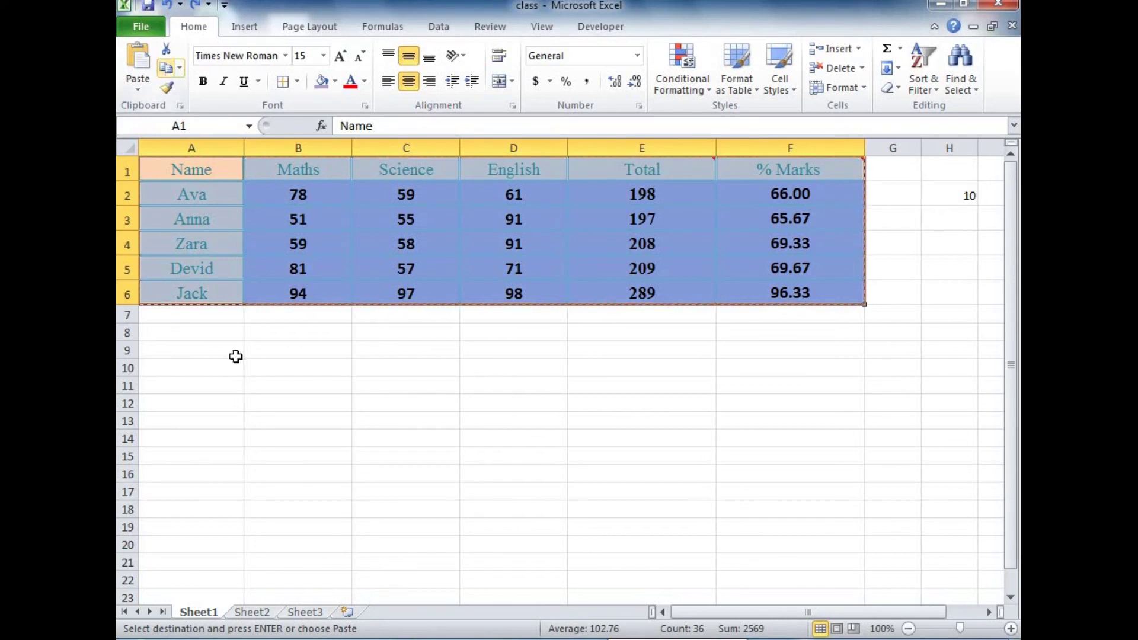
# Paste the copied table at A10 with Transpose turned on in Paste Special
pyautogui.click(202, 369)
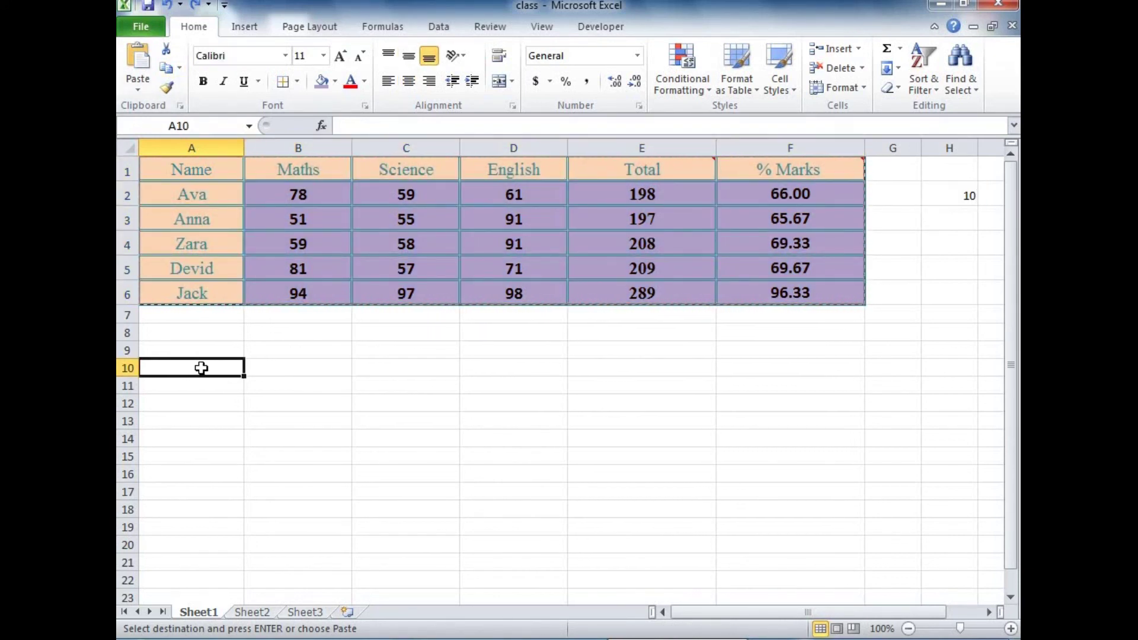
pyautogui.rightClick(202, 368)
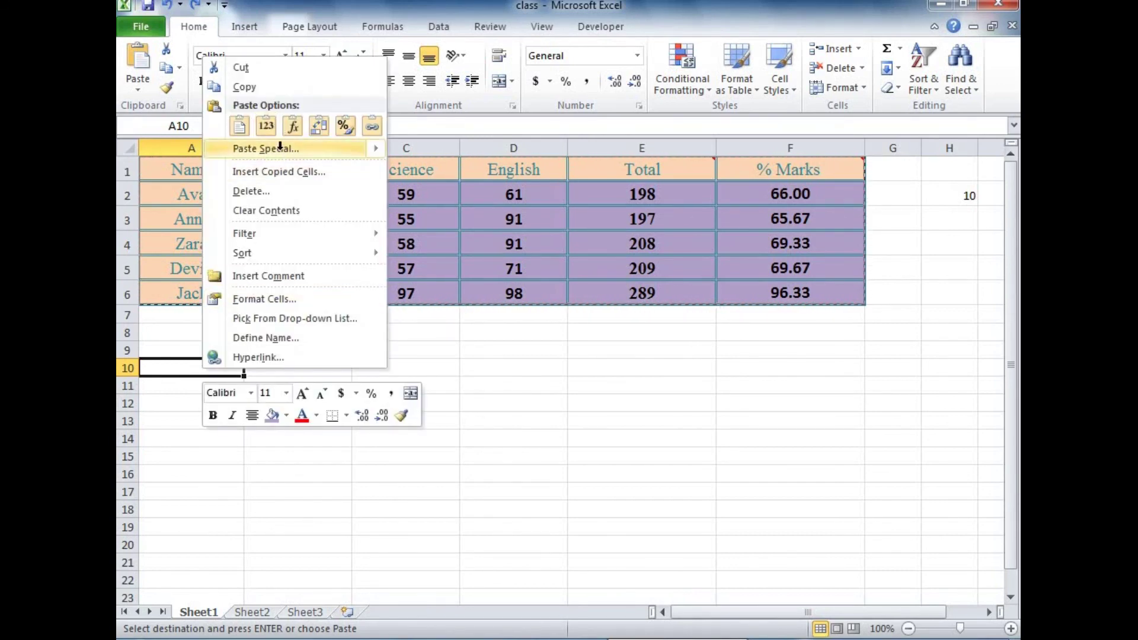
pyautogui.click(277, 148)
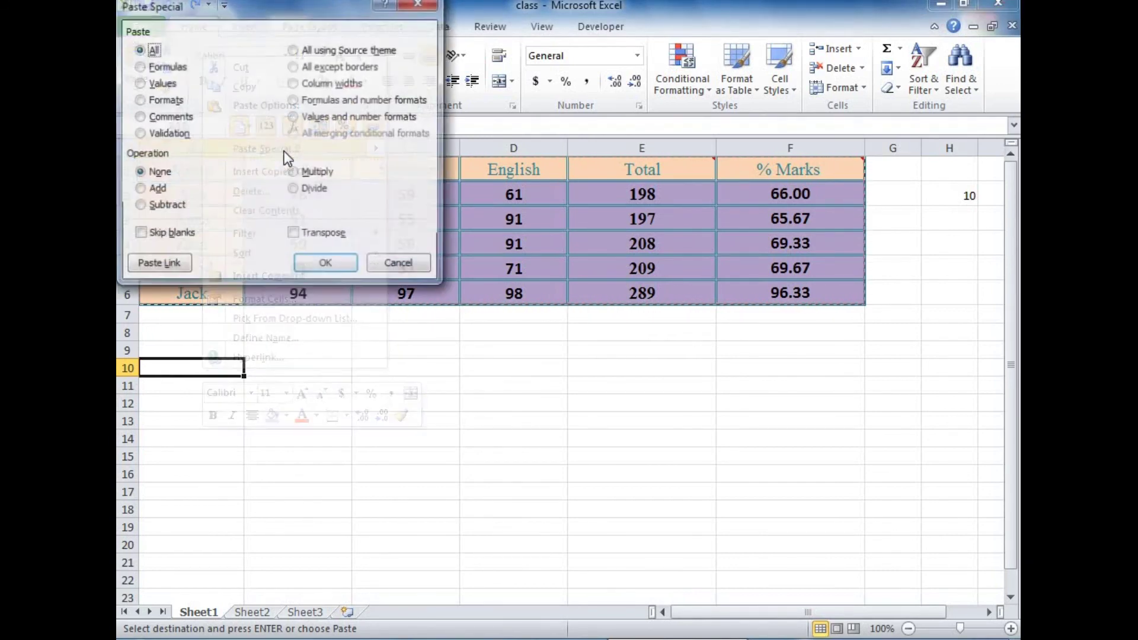
pyautogui.click(291, 234)
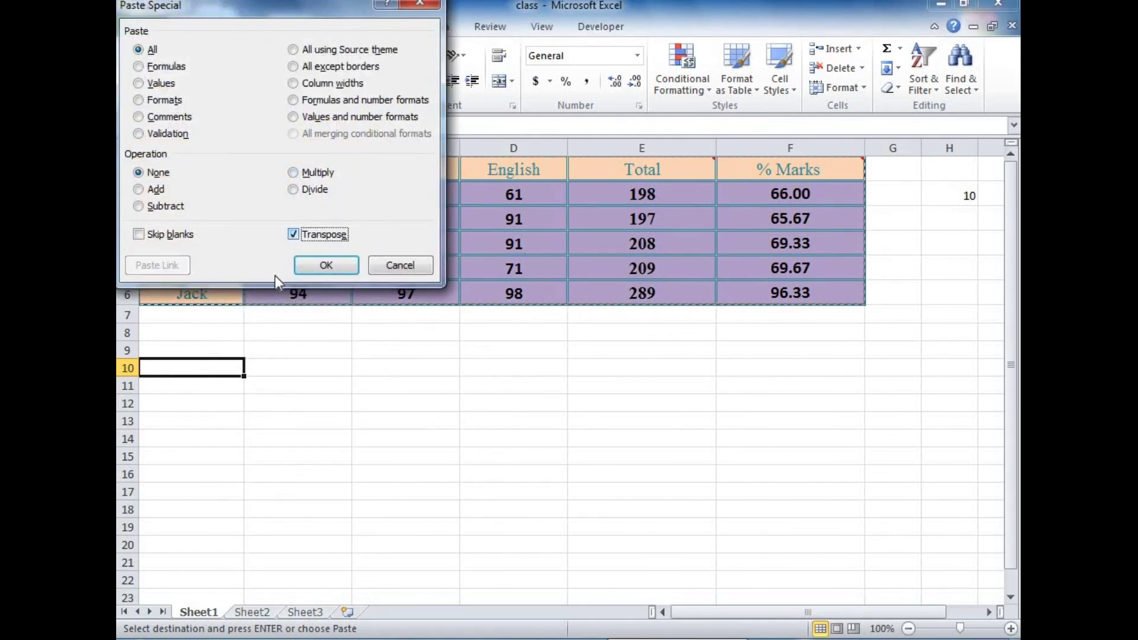
pyautogui.click(330, 268)
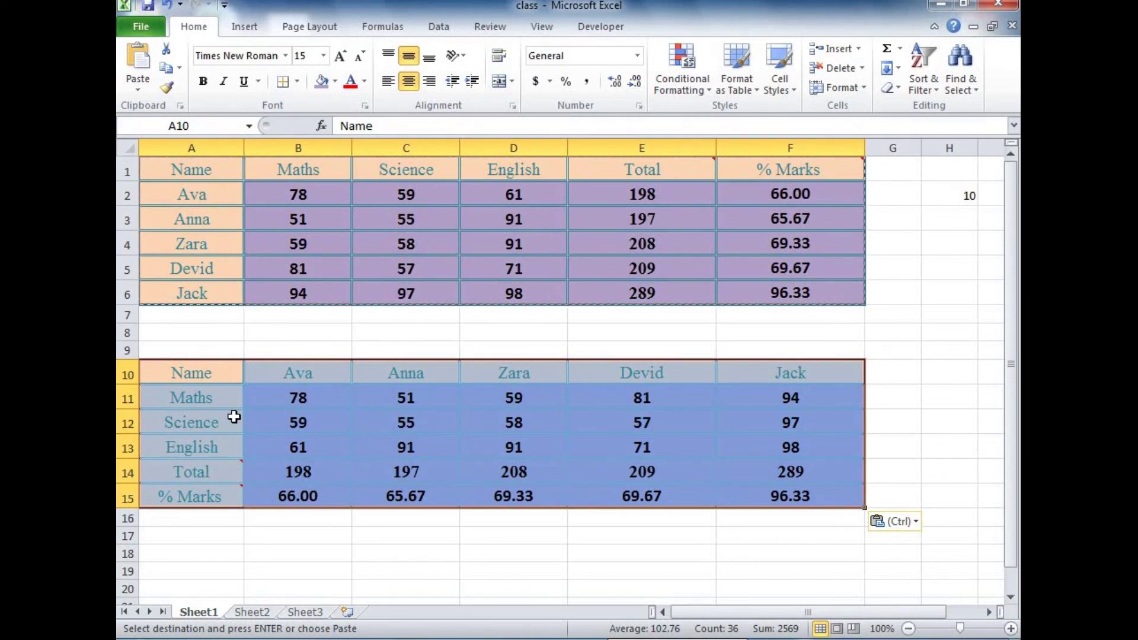
pyautogui.click(303, 371)
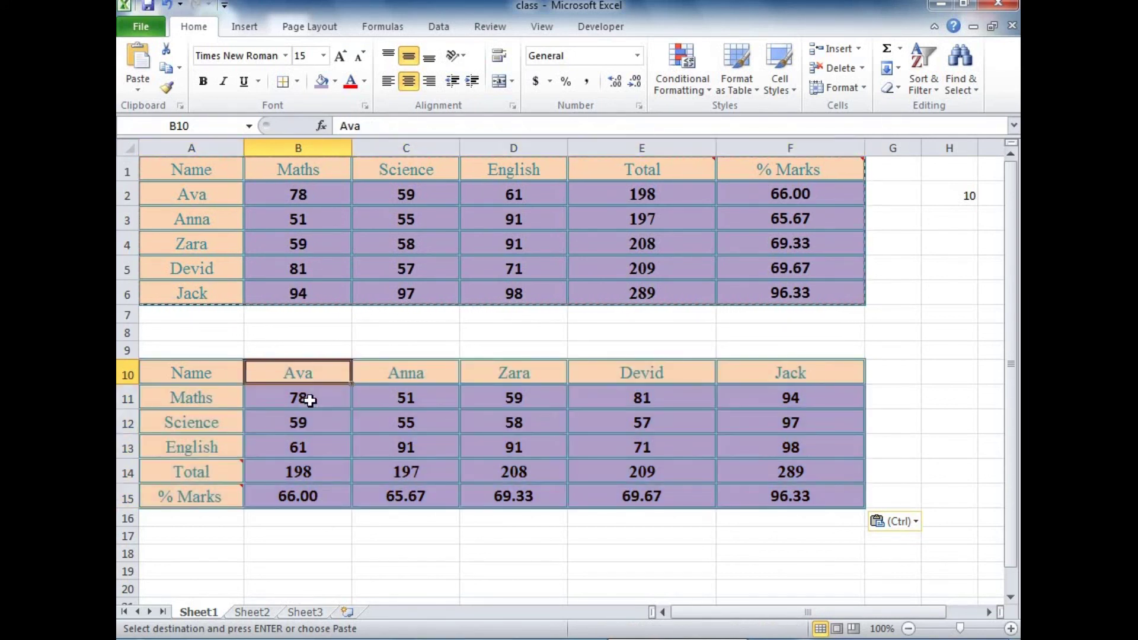
pyautogui.click(308, 400)
pyautogui.click(303, 192)
pyautogui.click(420, 196)
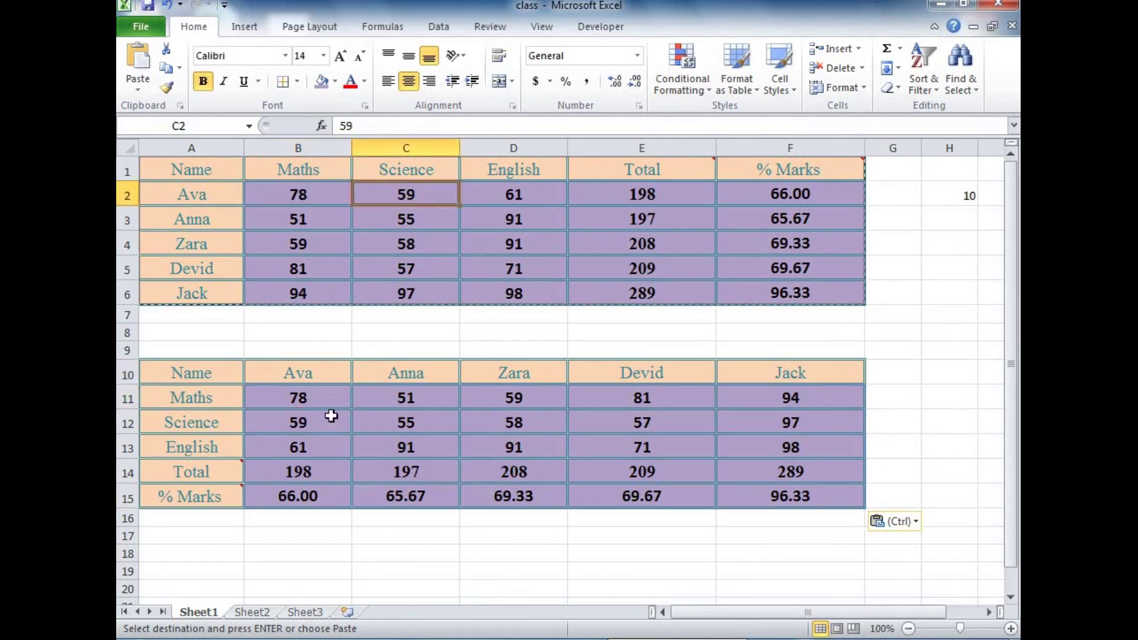
pyautogui.click(323, 422)
pyautogui.click(514, 190)
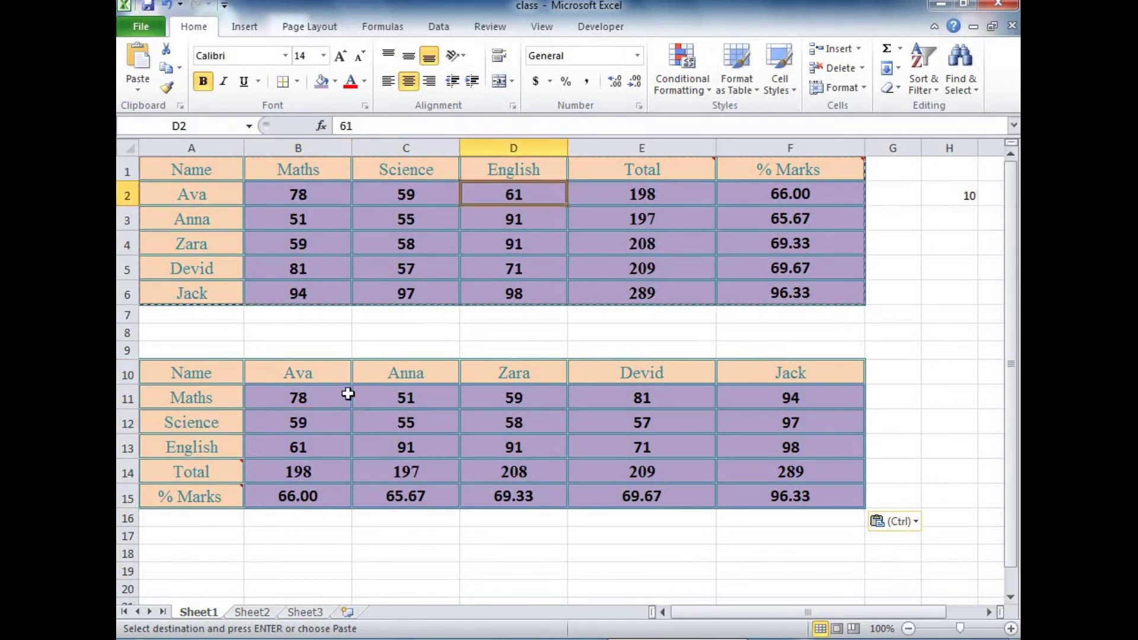
pyautogui.click(312, 451)
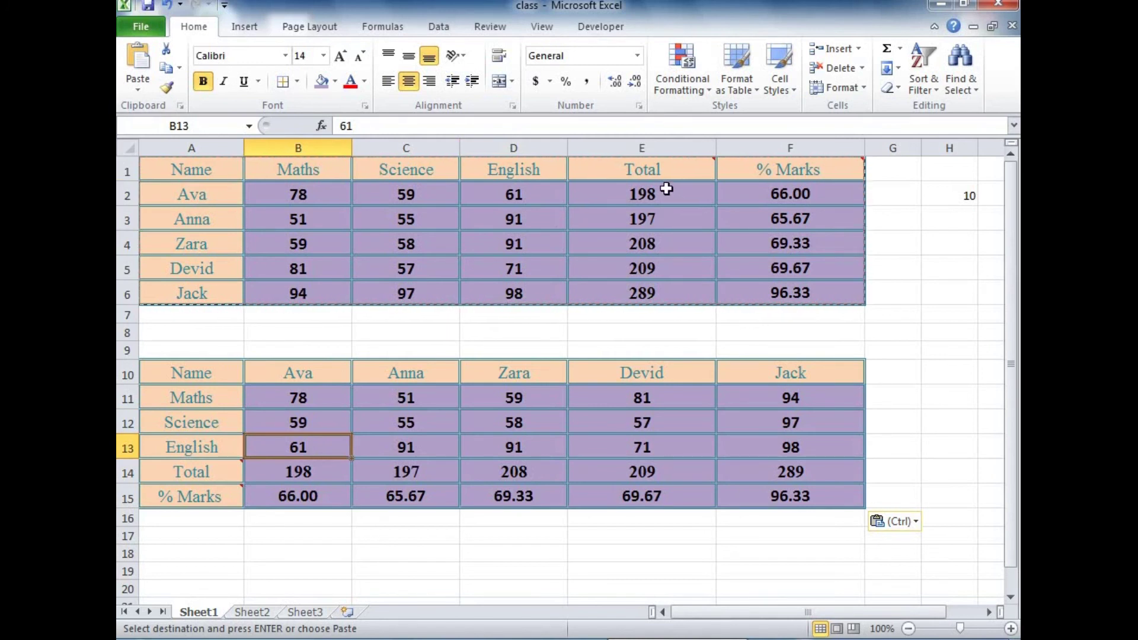
pyautogui.click(669, 190)
pyautogui.click(316, 465)
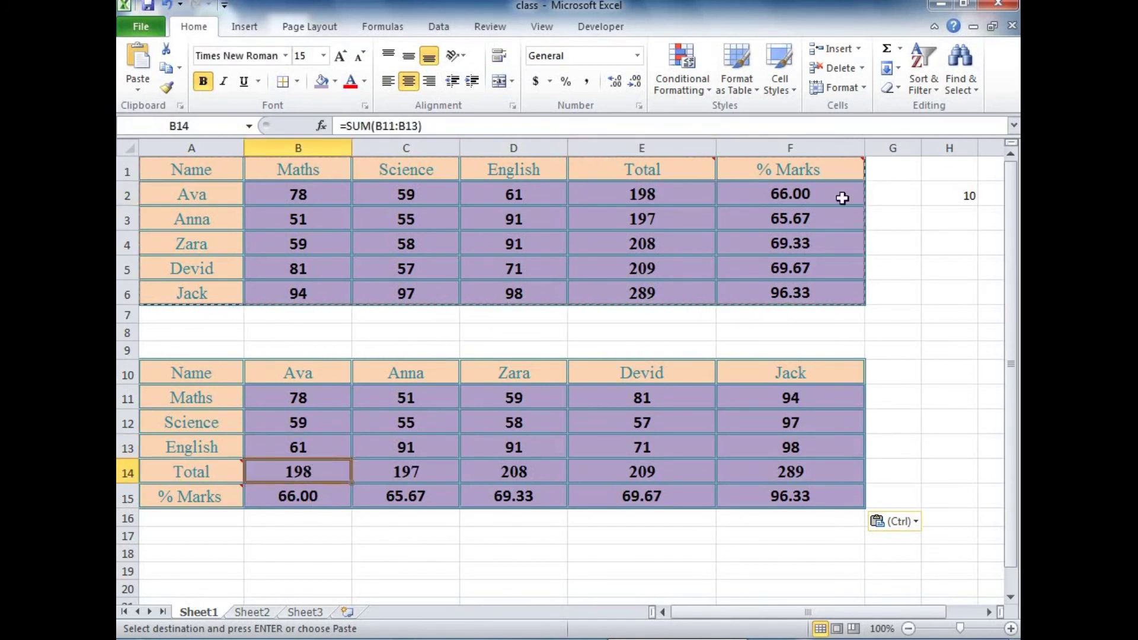
pyautogui.click(821, 194)
pyautogui.click(326, 501)
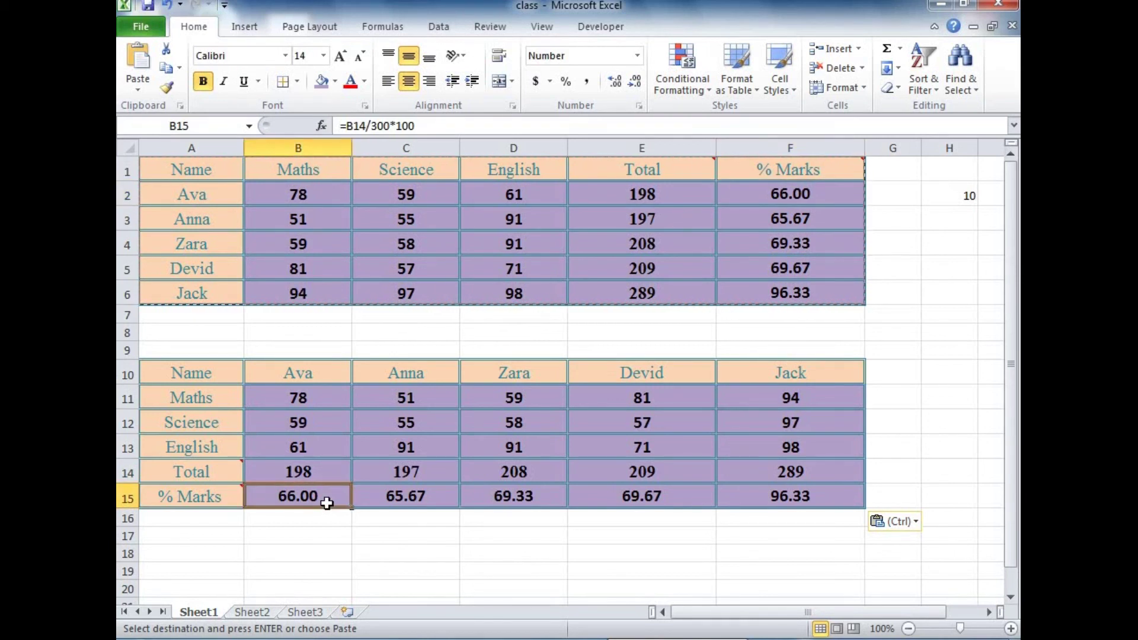